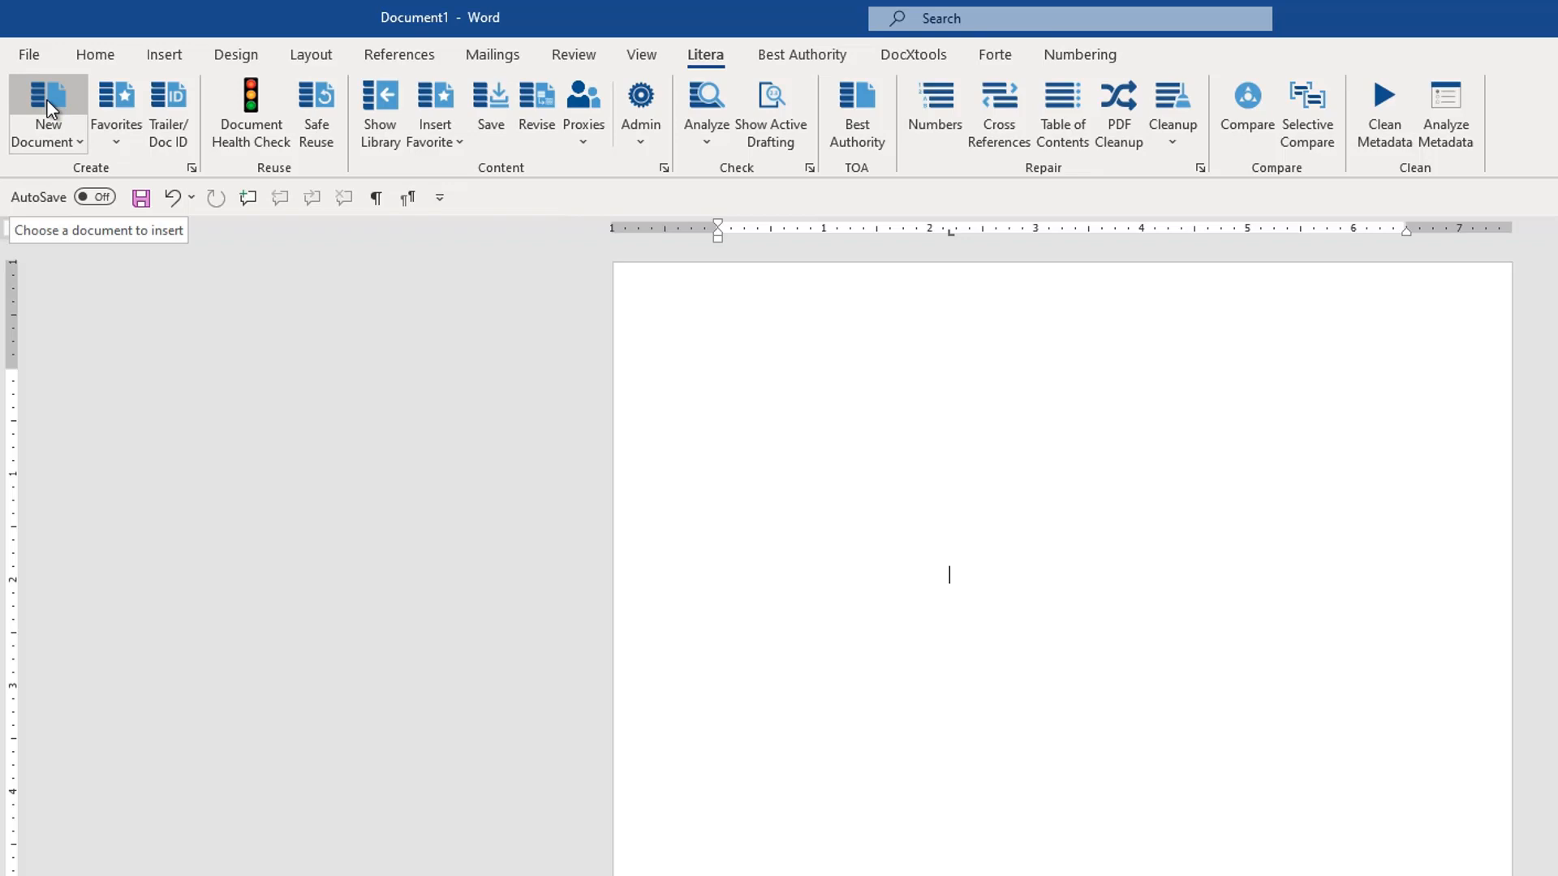
Step: Create a new document from the favorite Master Services Agreement template
click(49, 105)
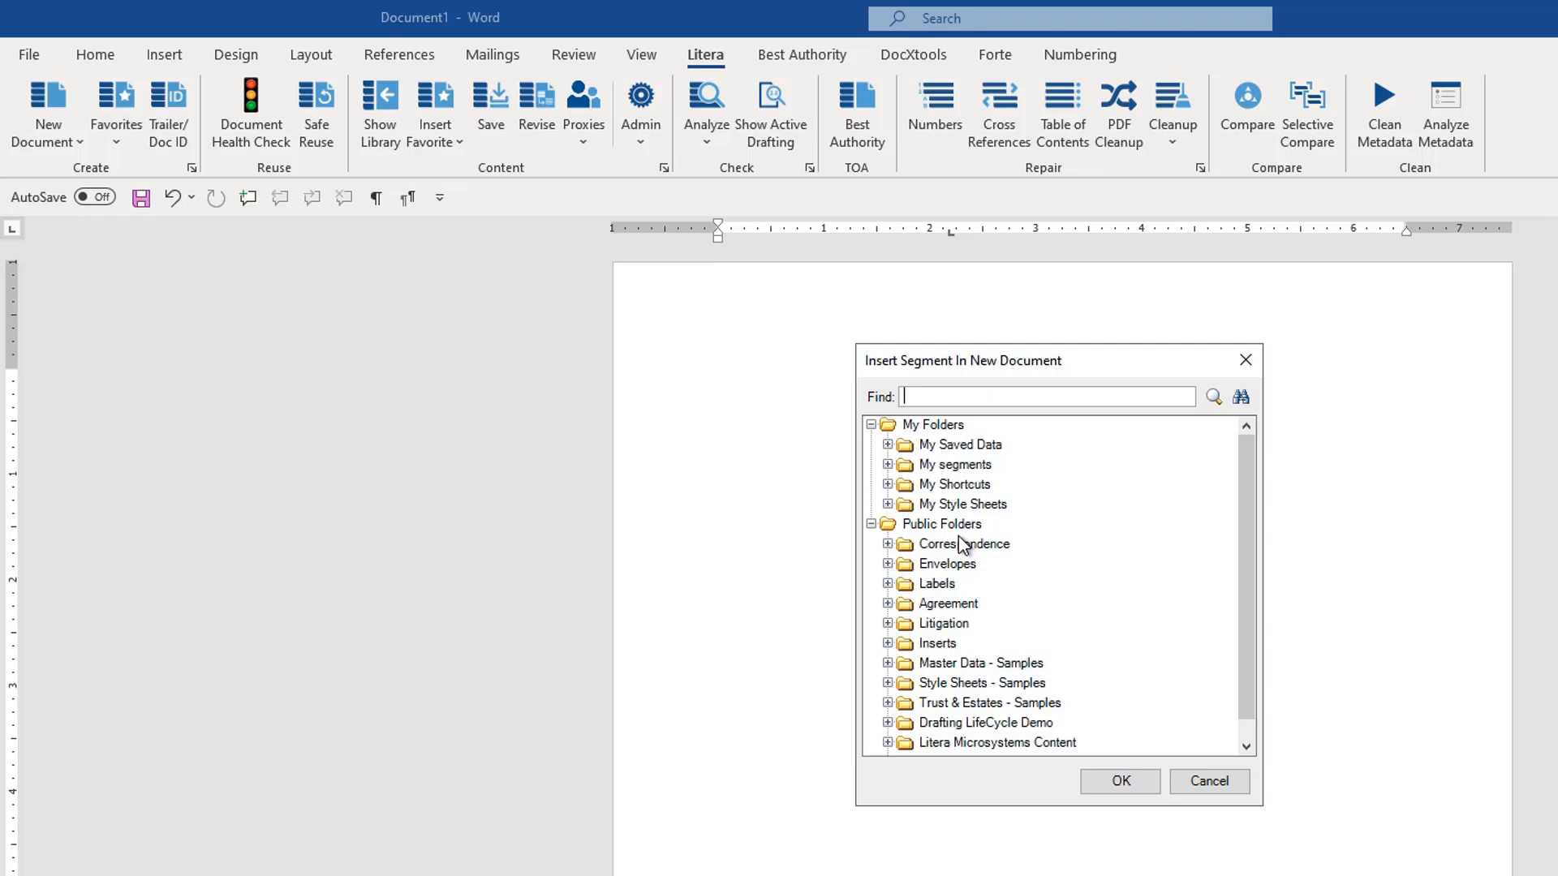
click(1206, 781)
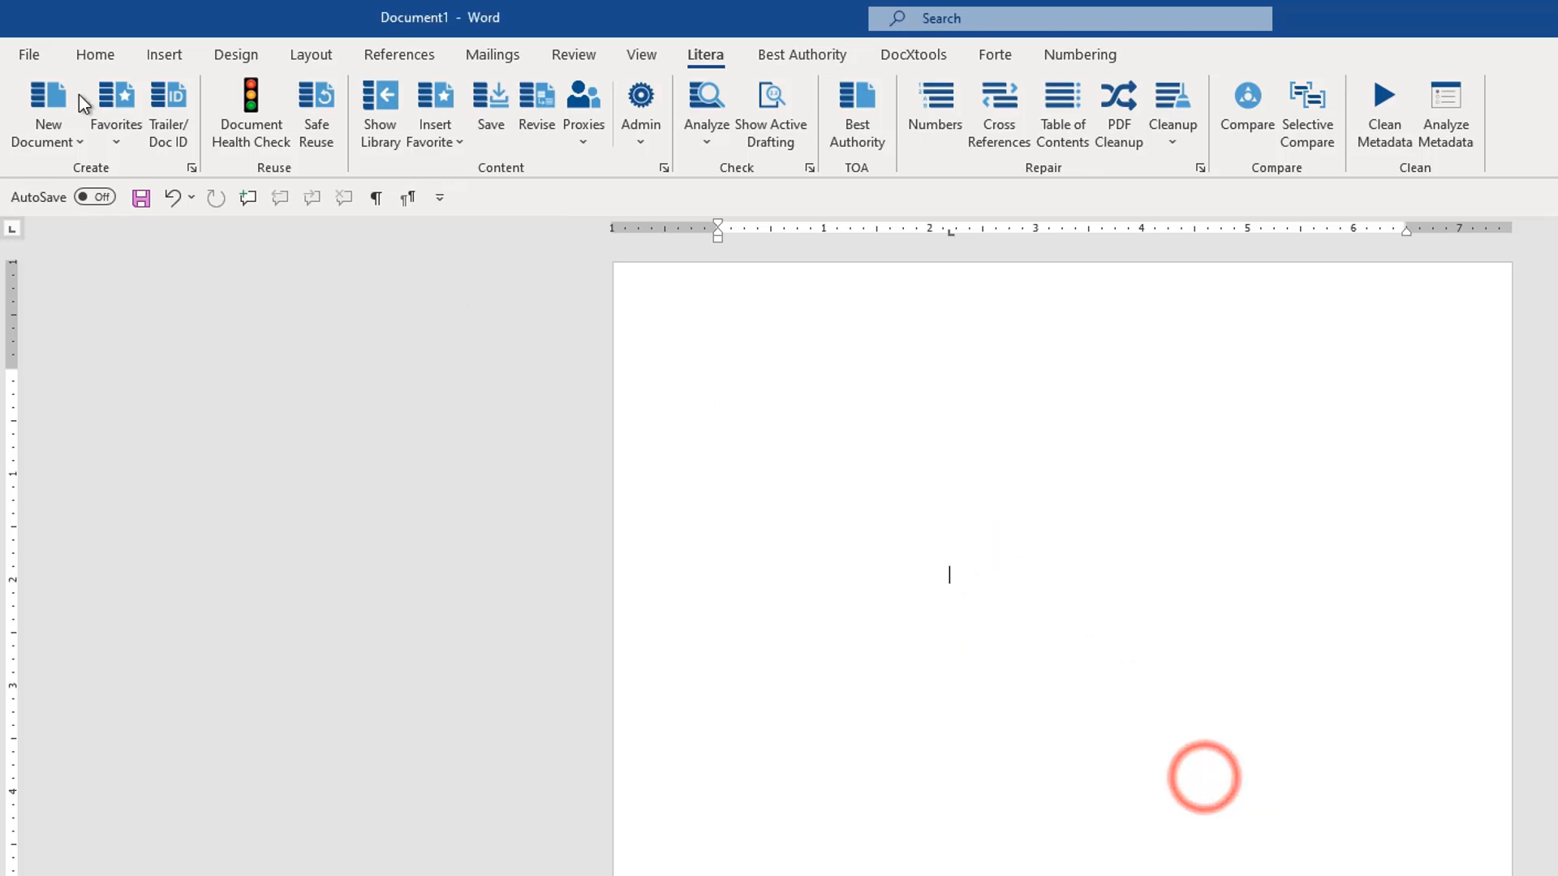
click(115, 105)
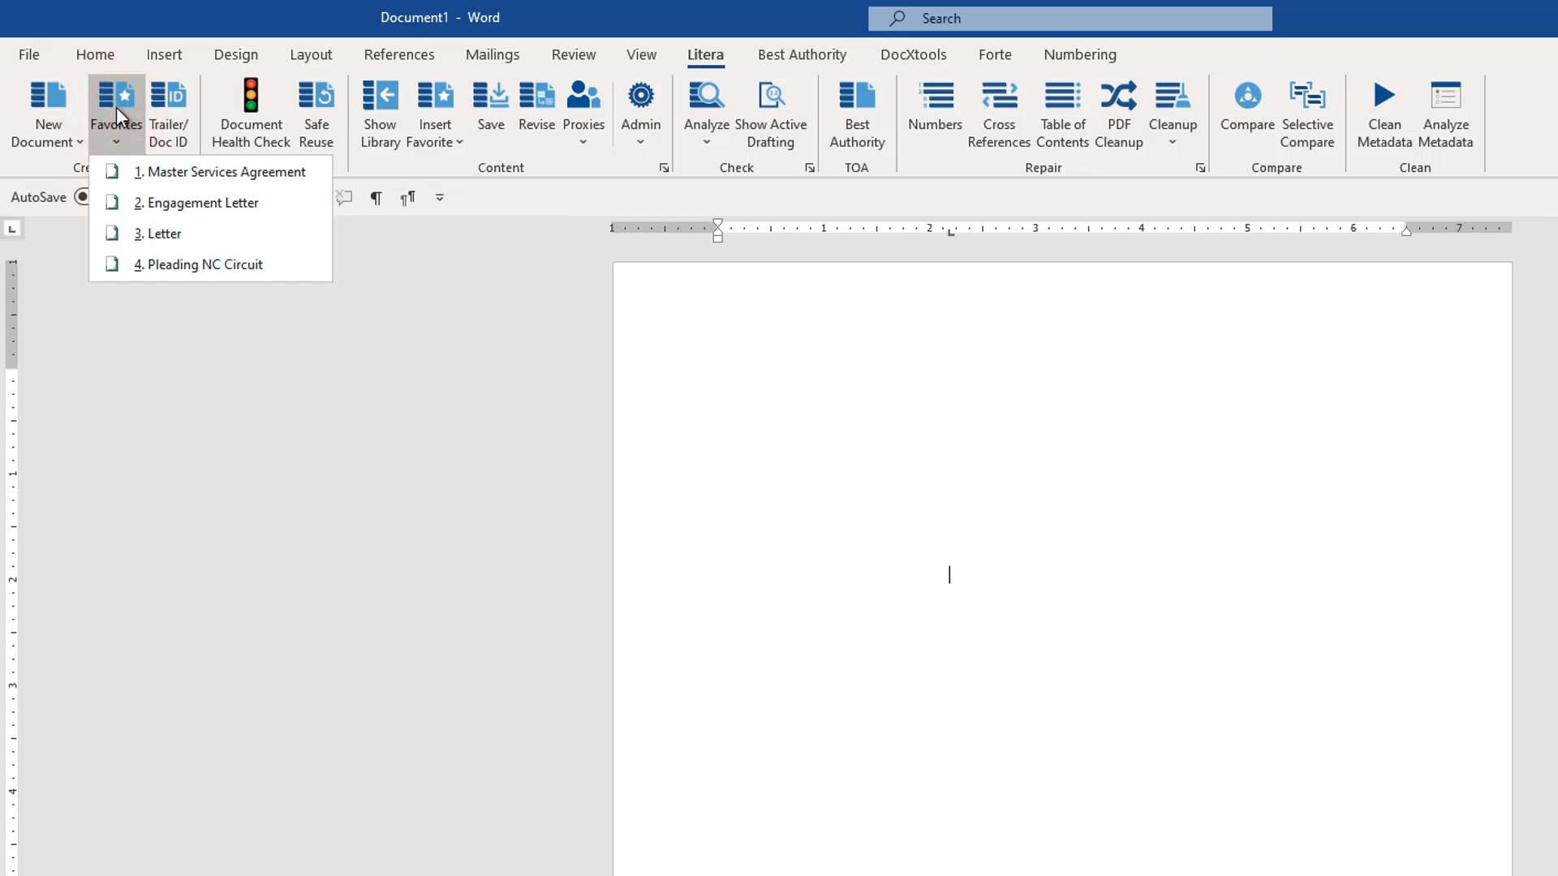
click(144, 177)
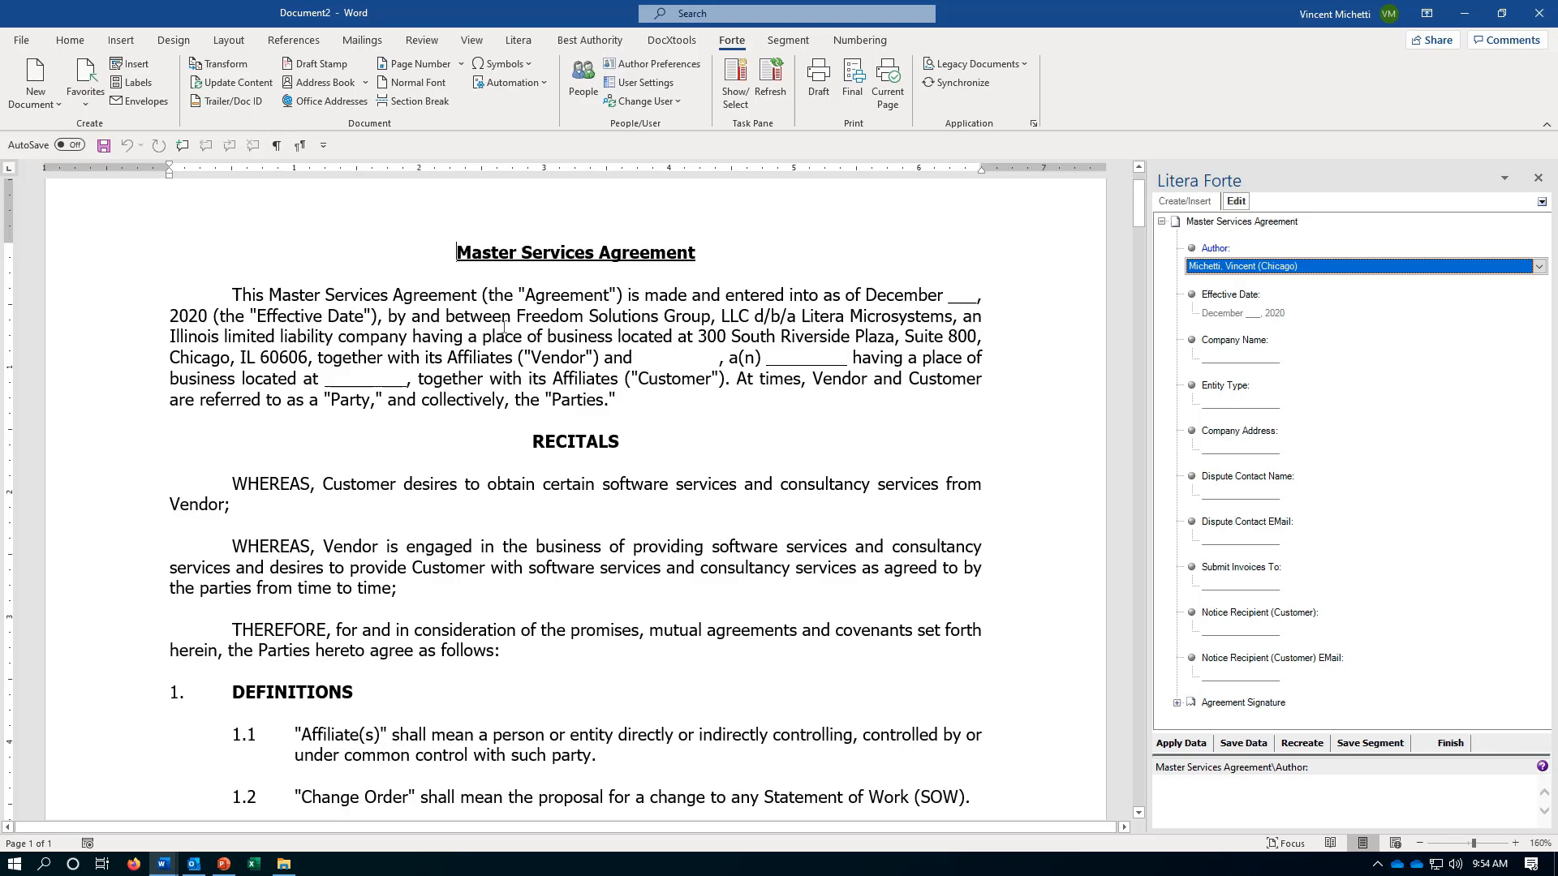
Step: Fill the agreement's fields from the saved ABC Company Data and finish the form
scroll(763, 474, down, 6)
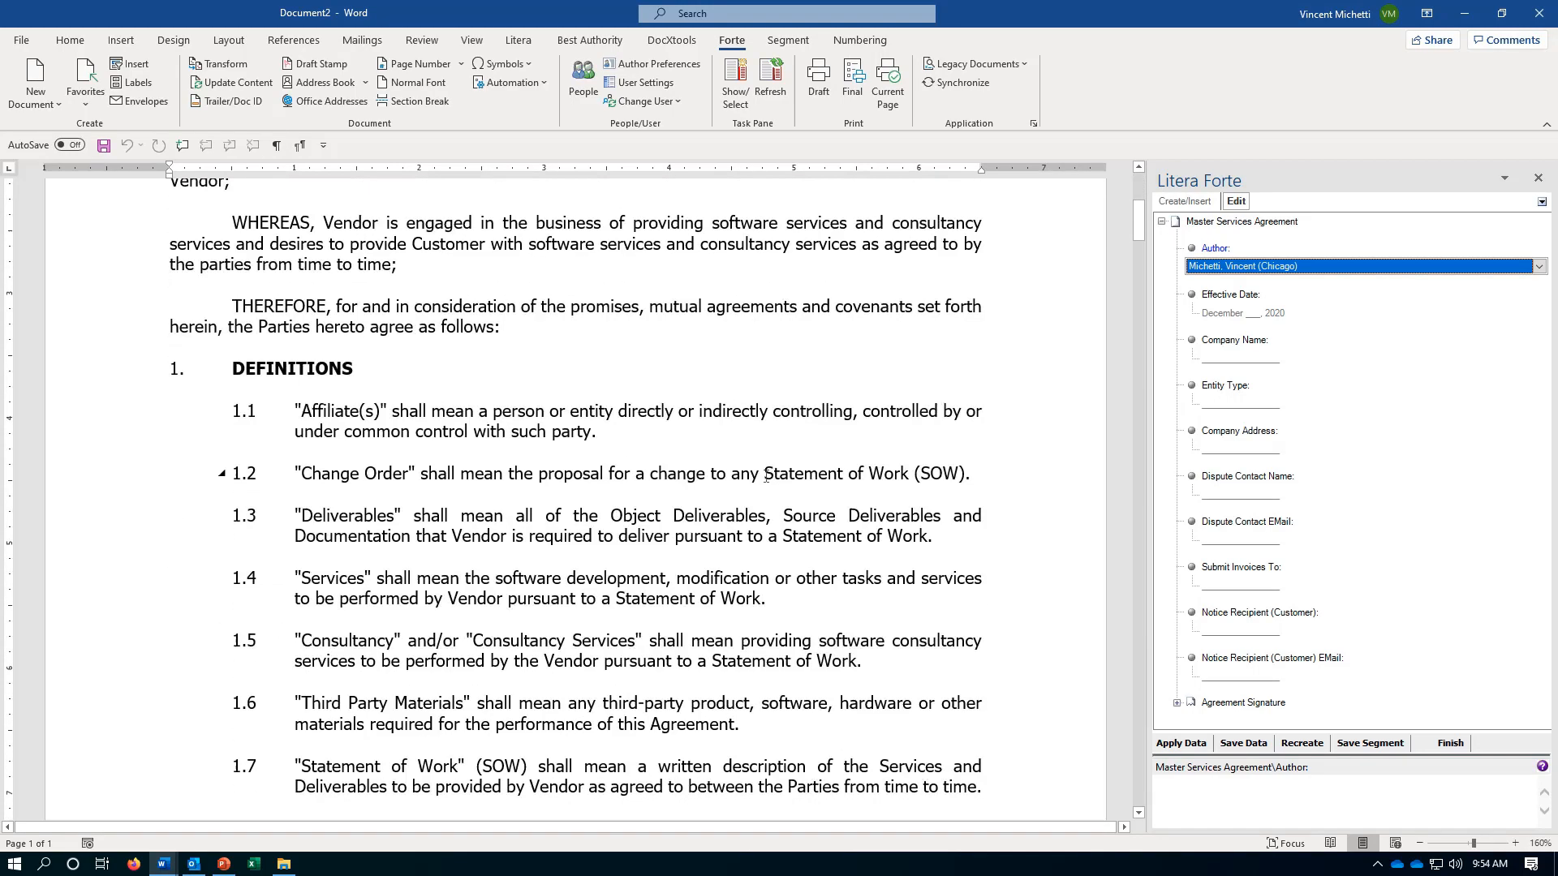
scroll(764, 474, up, 8)
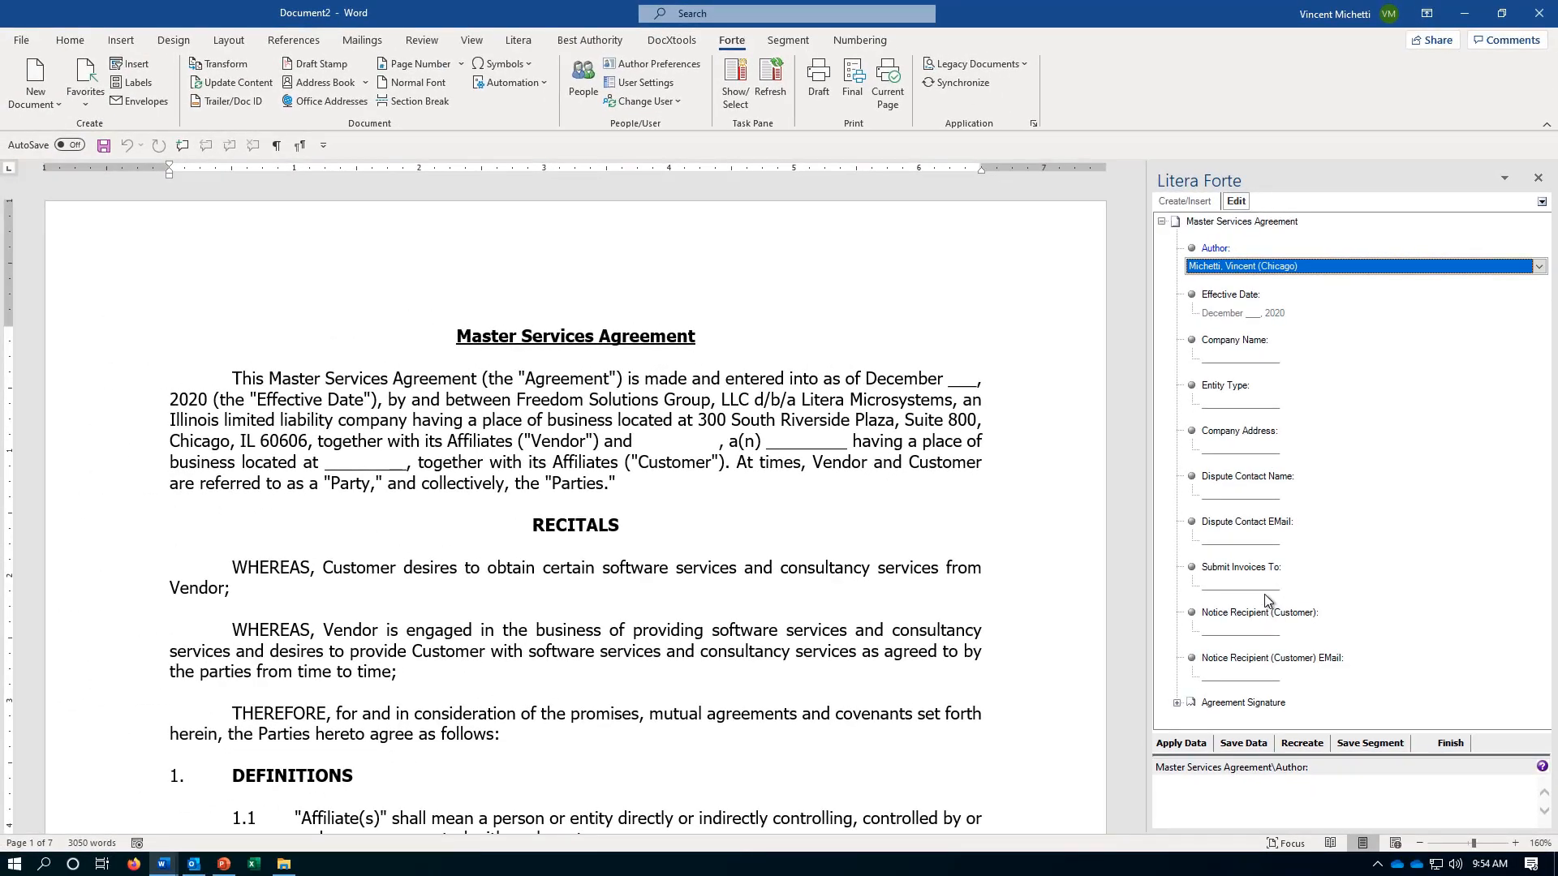
click(1177, 743)
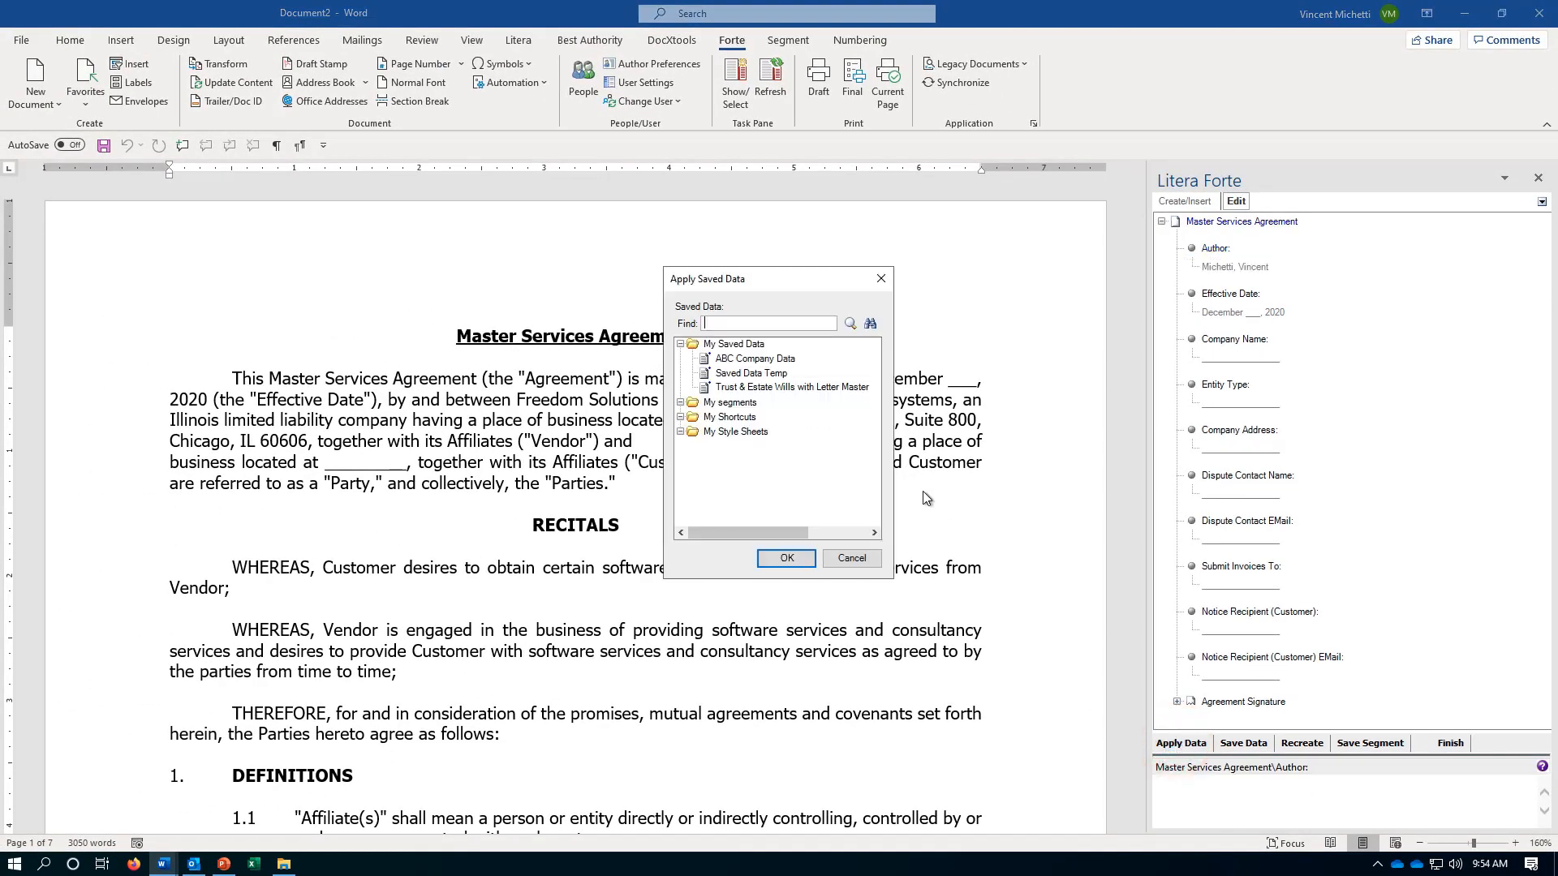
double_click(753, 359)
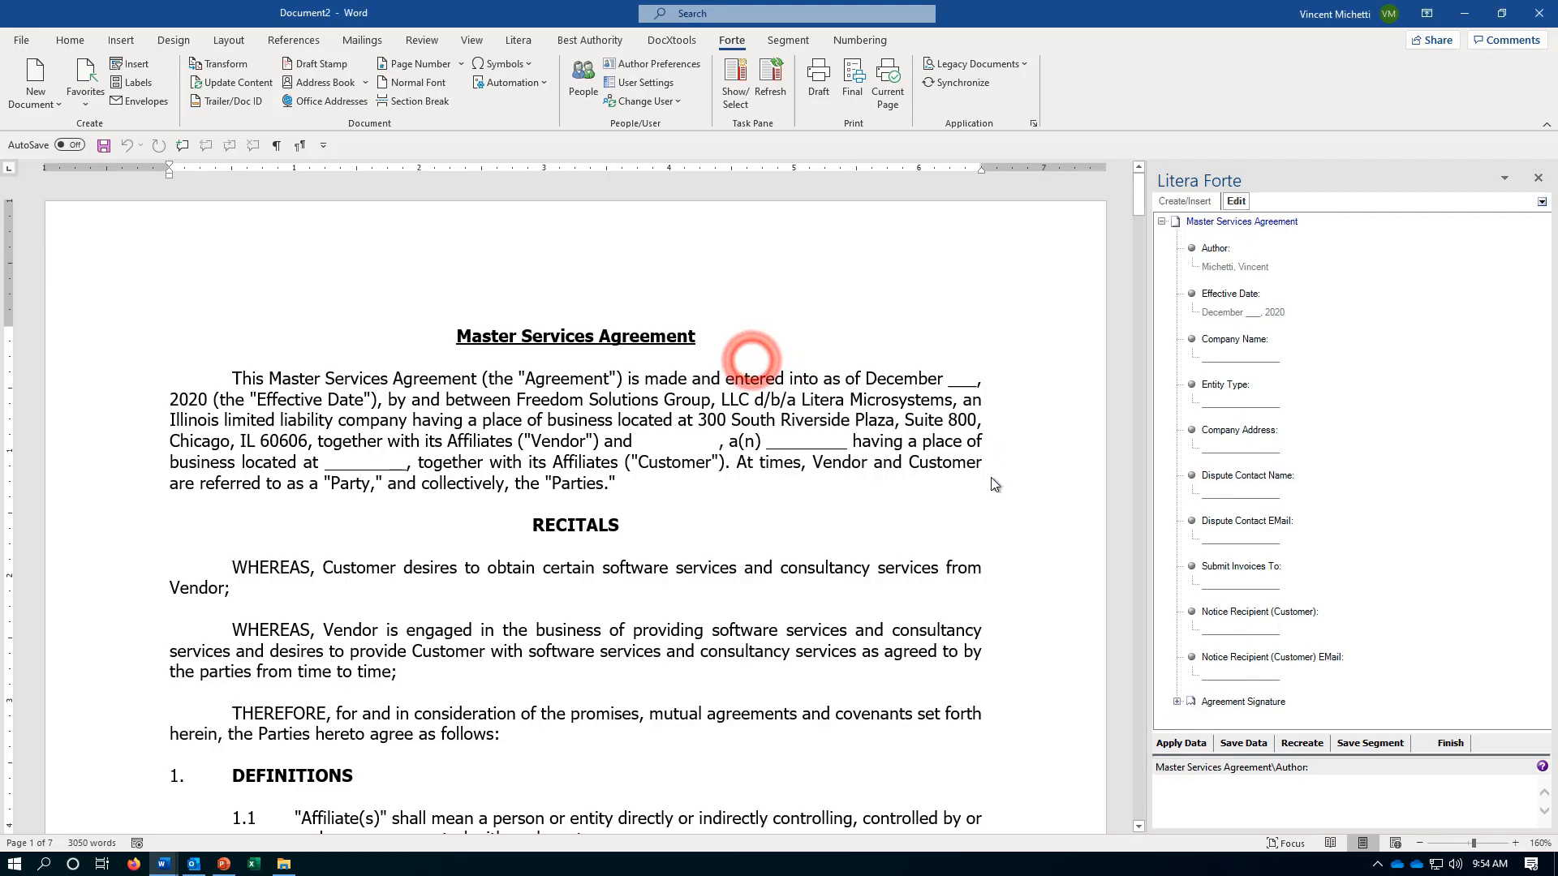
scroll(1031, 530, down, 10)
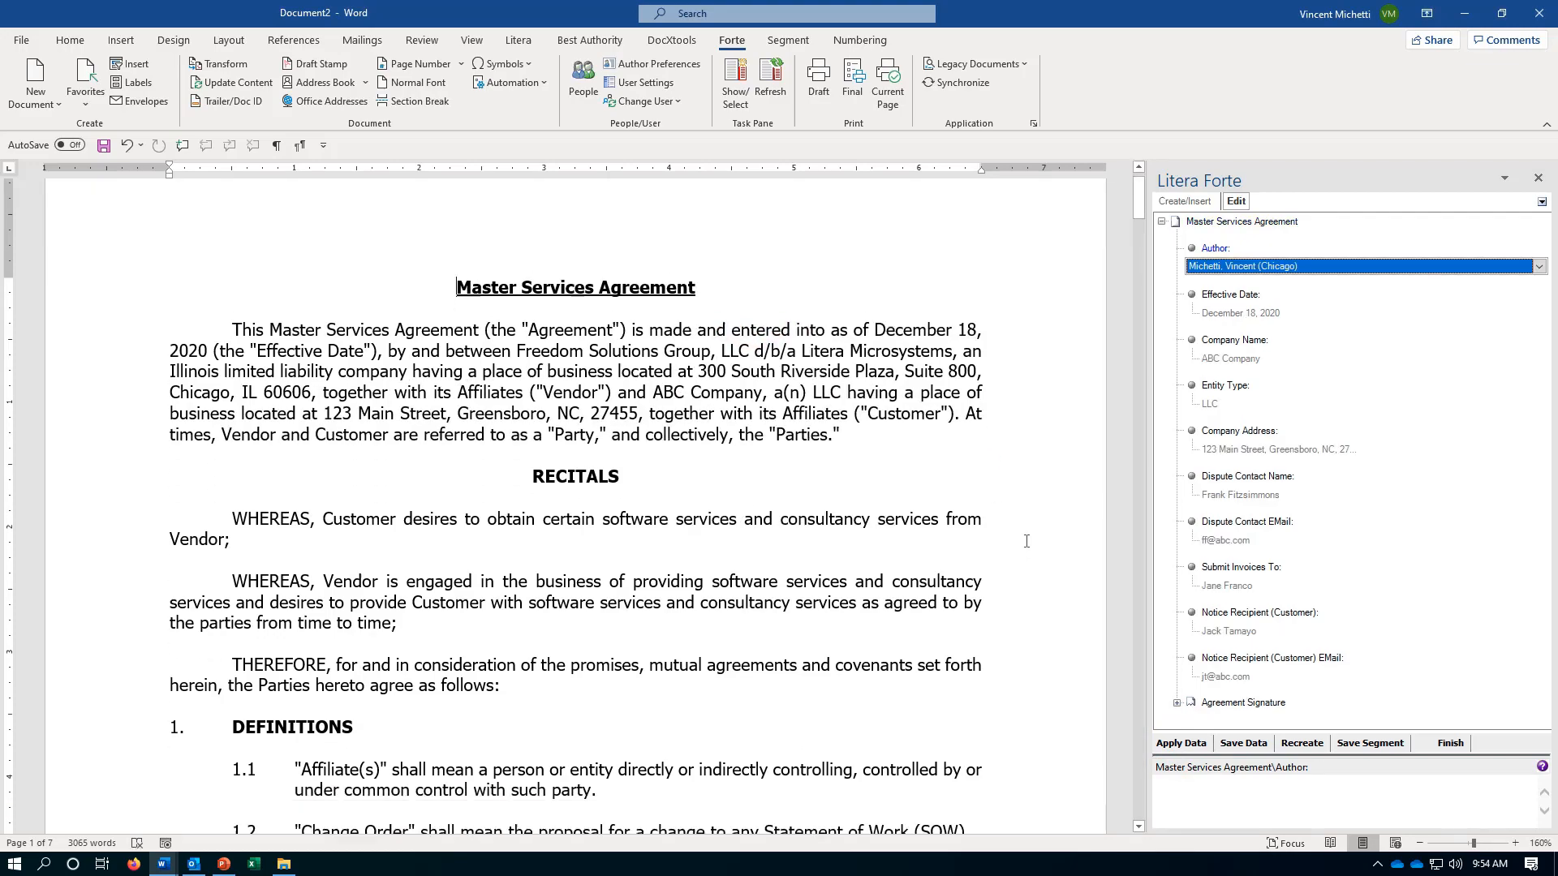
scroll(1029, 529, up, 10)
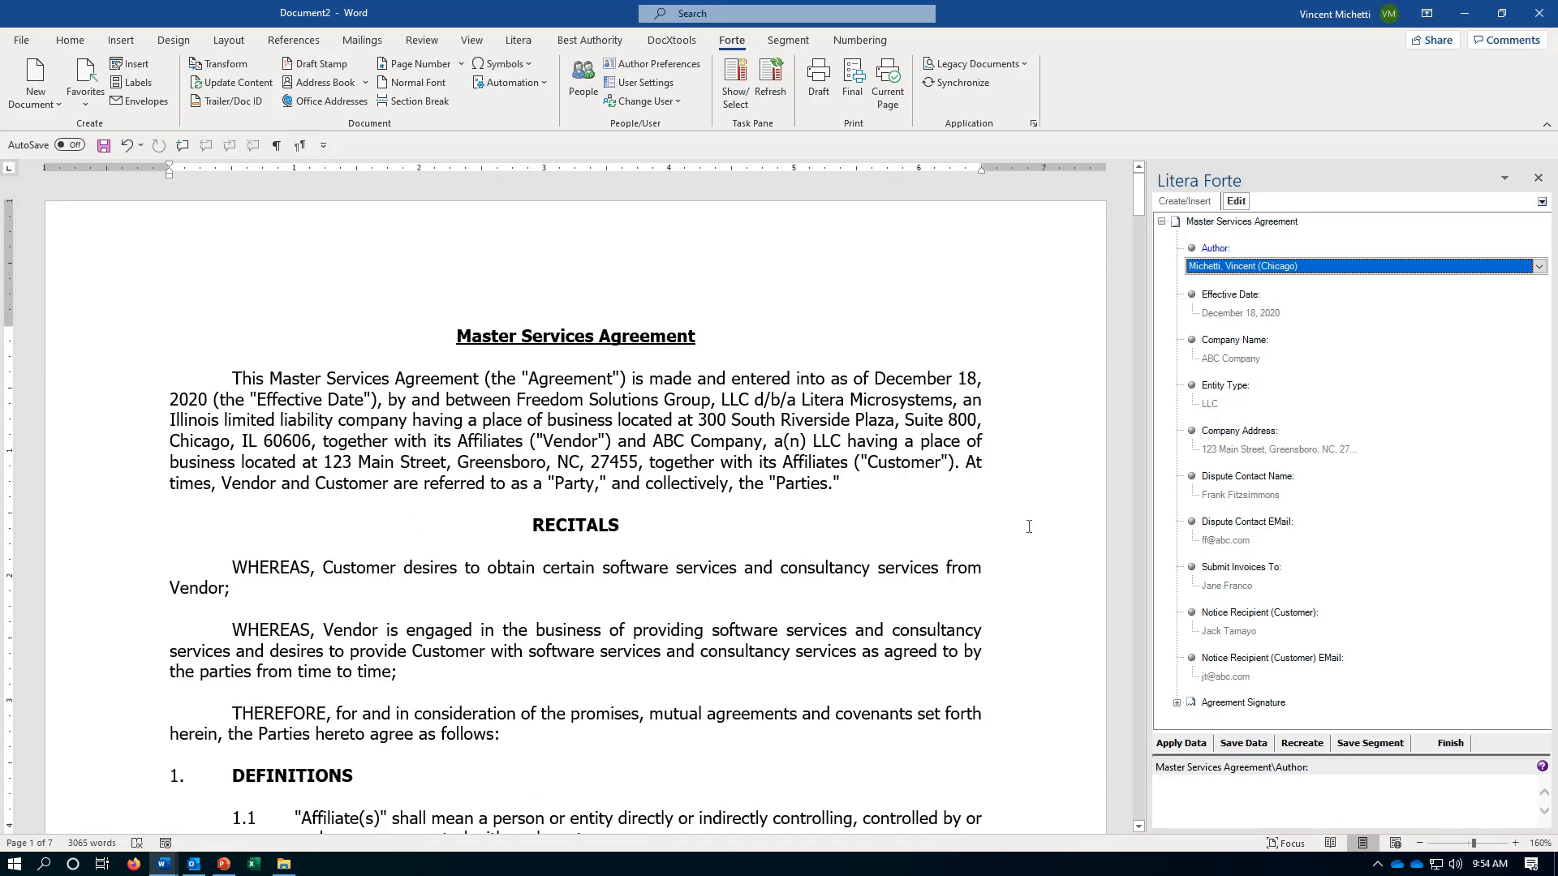
click(1452, 744)
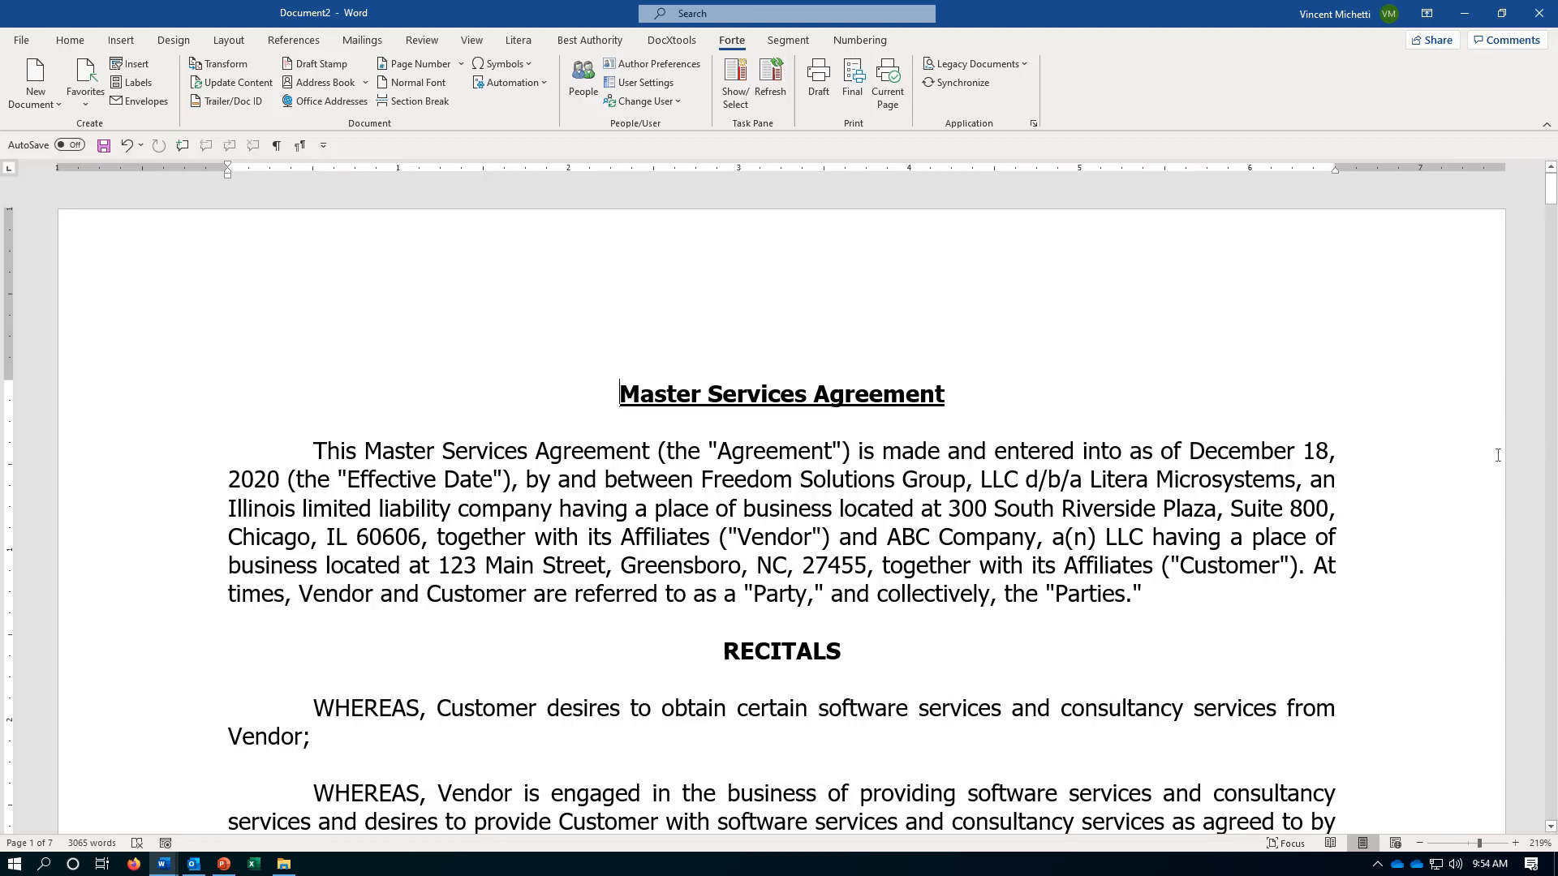
Step: Switch to the MSA v2 document and review its comments from the title through Payment Terms to Term
click(1464, 16)
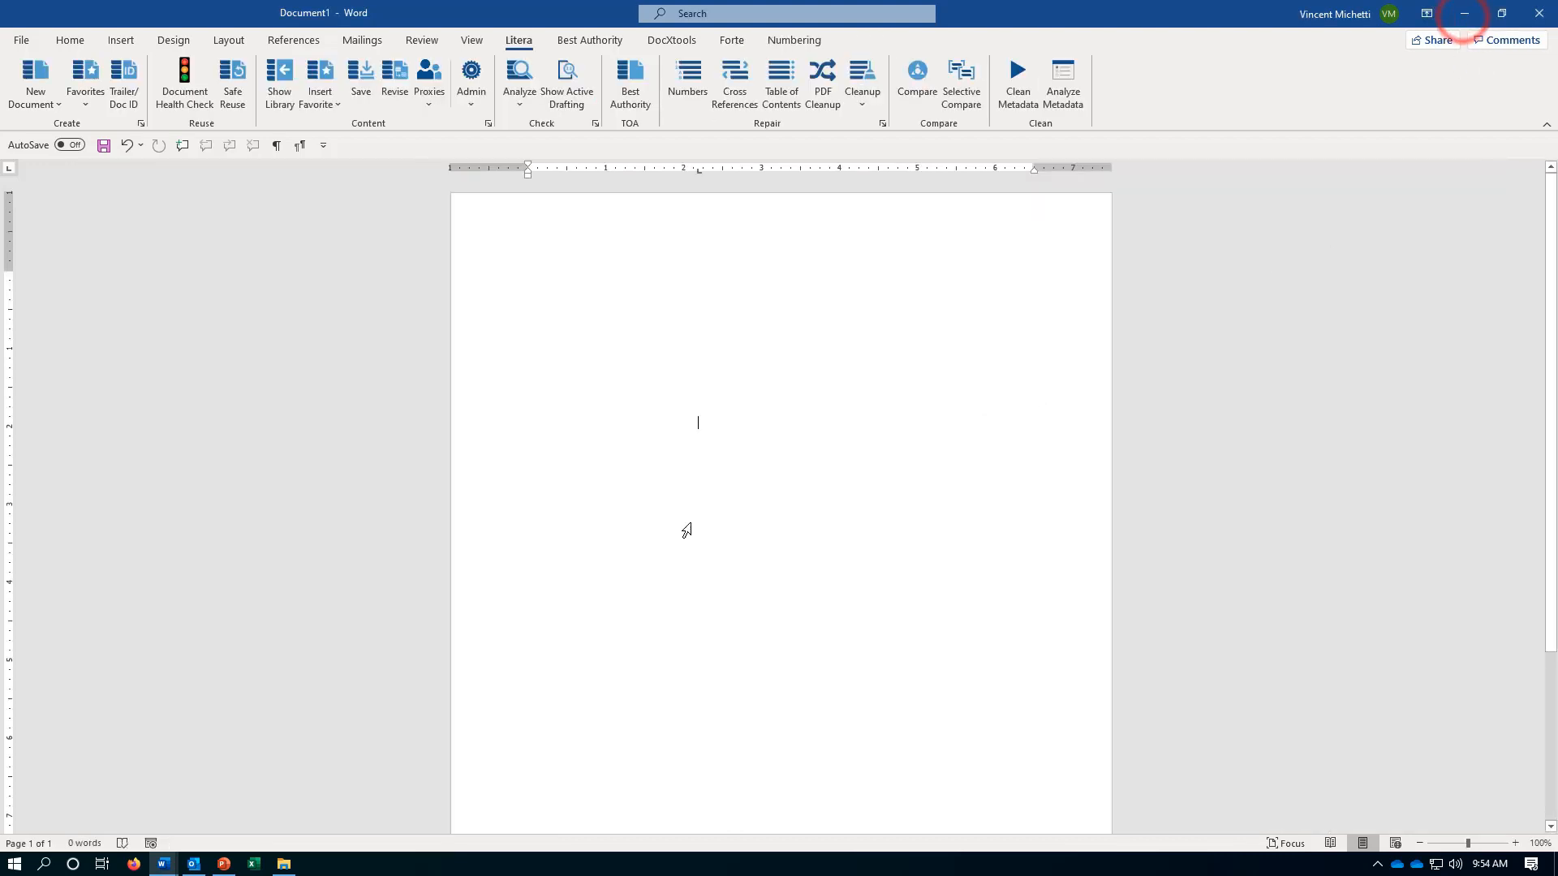
mouse_move(161, 866)
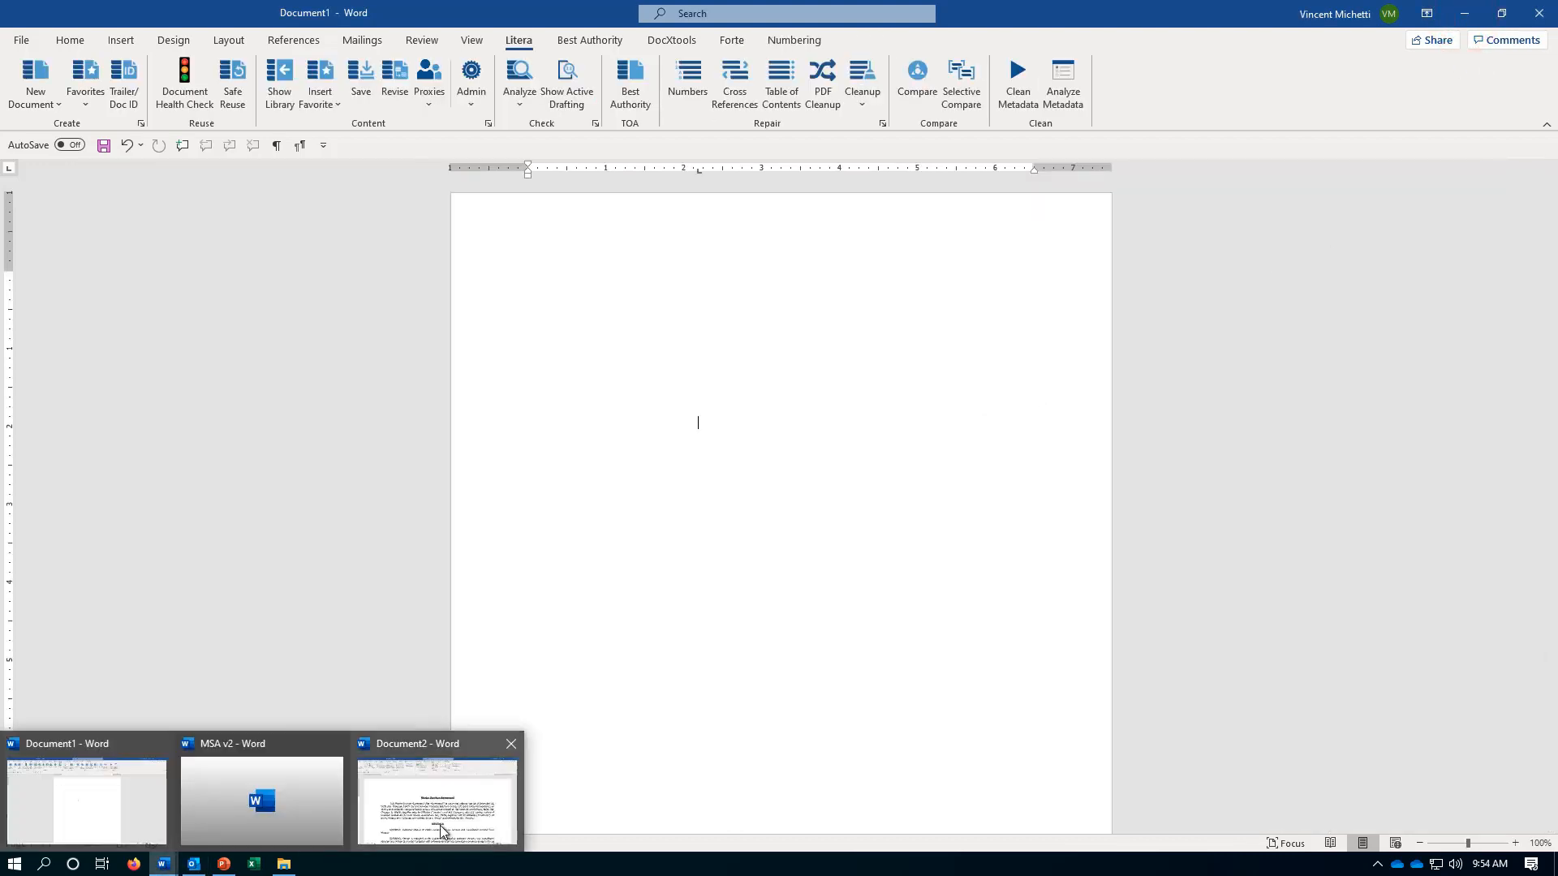
mouse_move(476, 822)
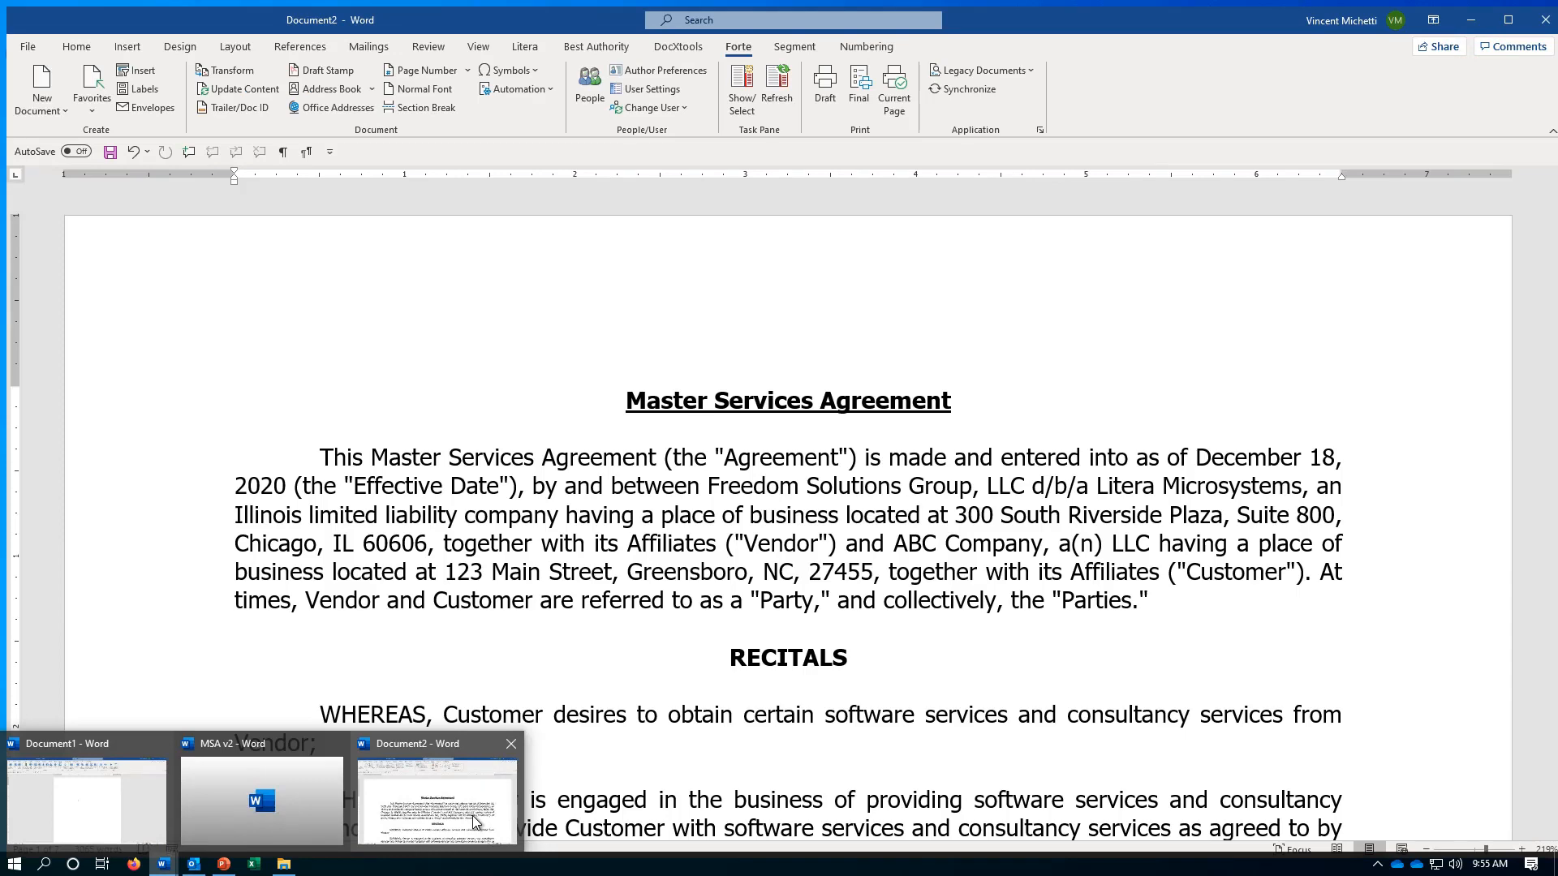
click(261, 795)
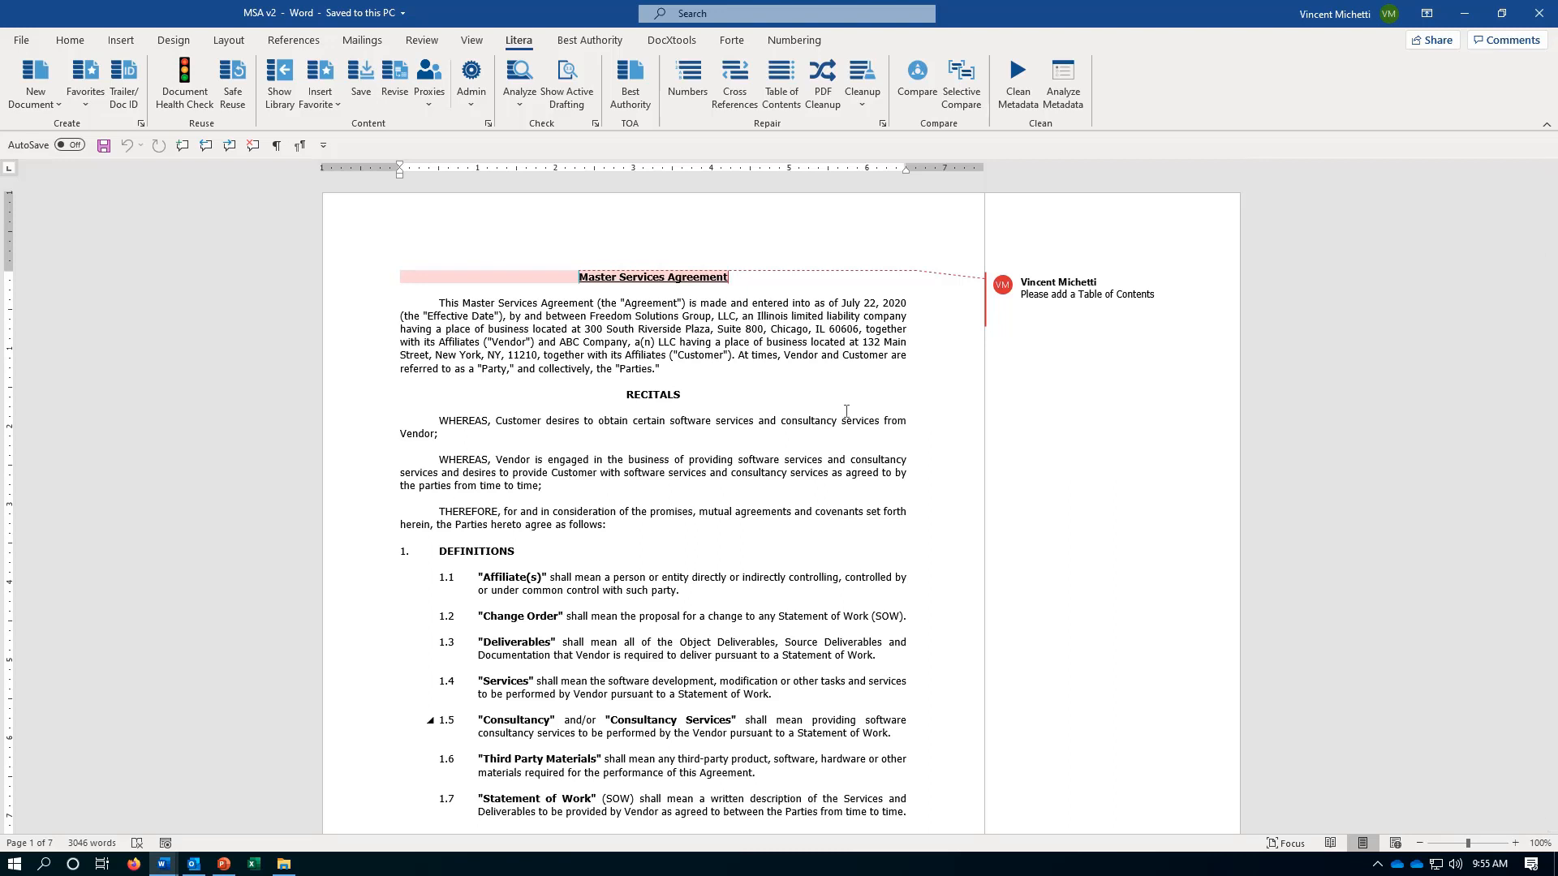
click(1069, 293)
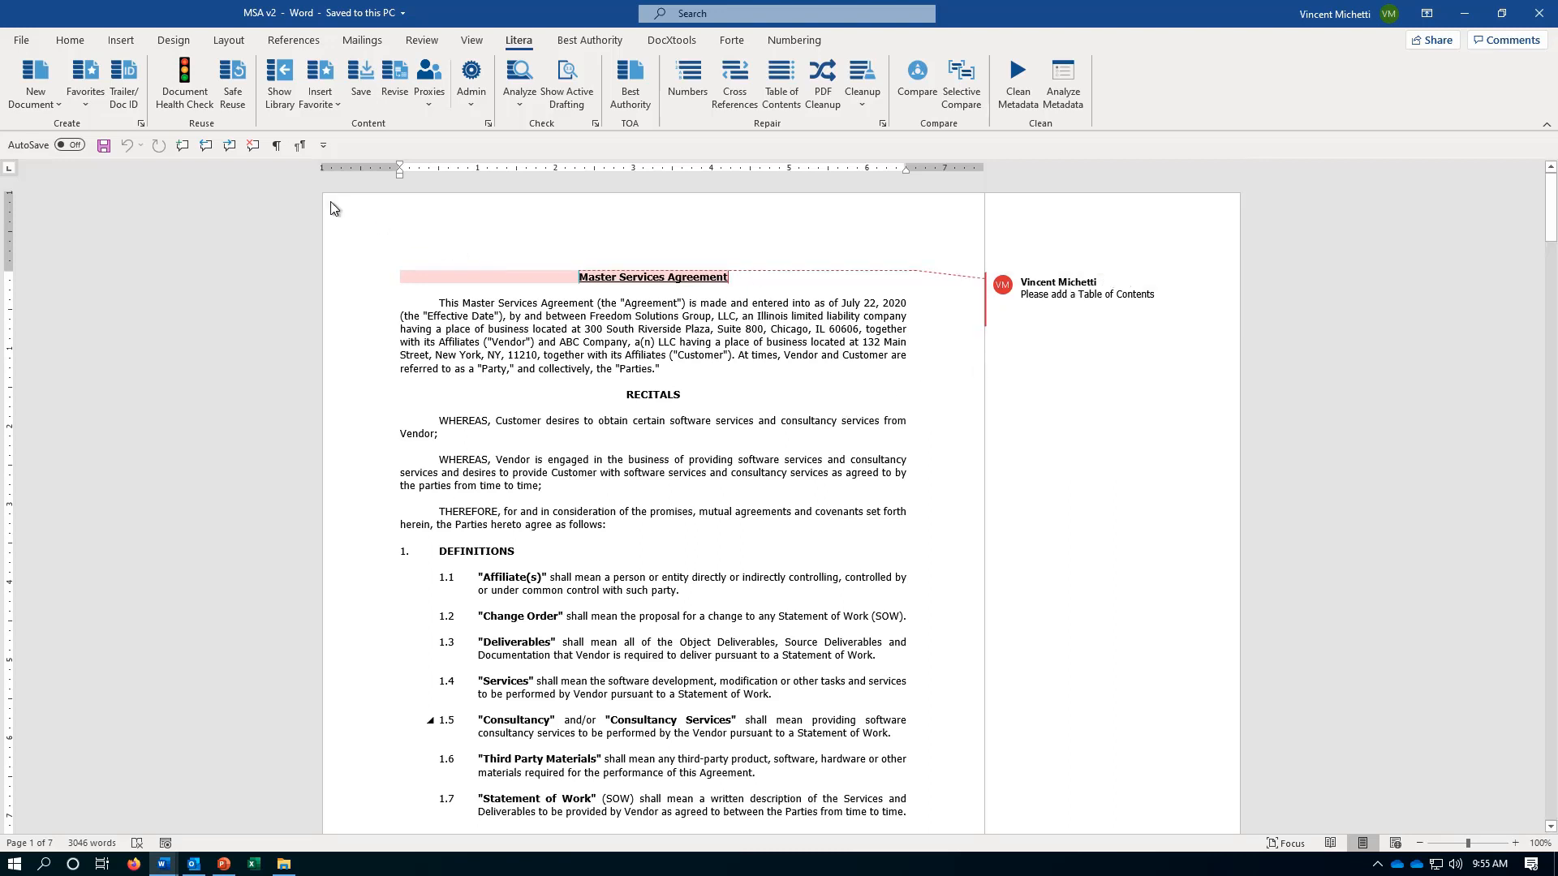
click(234, 149)
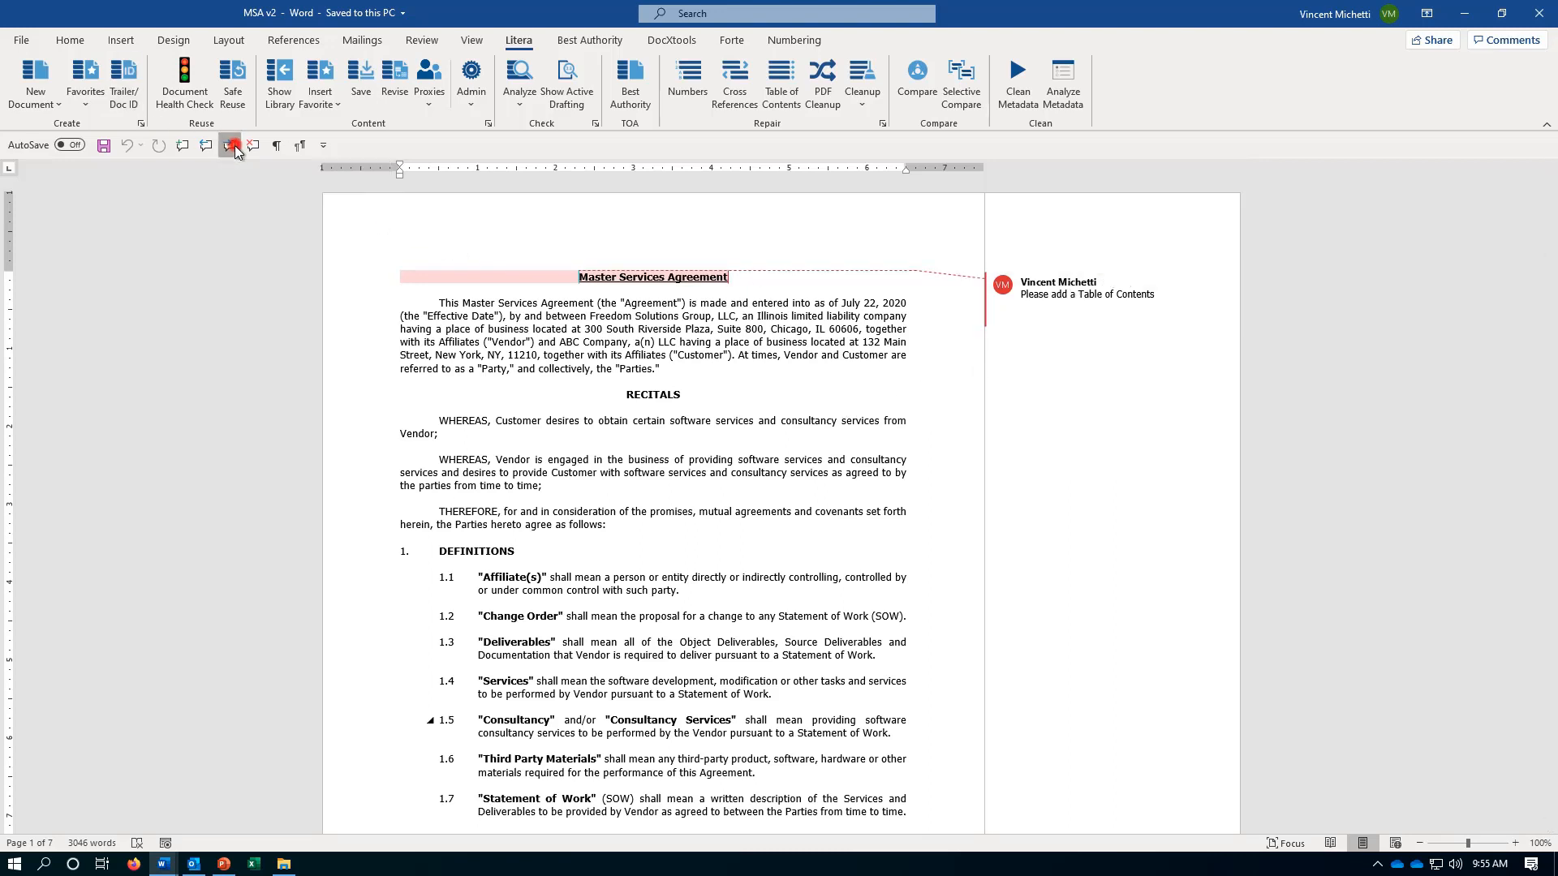
click(235, 148)
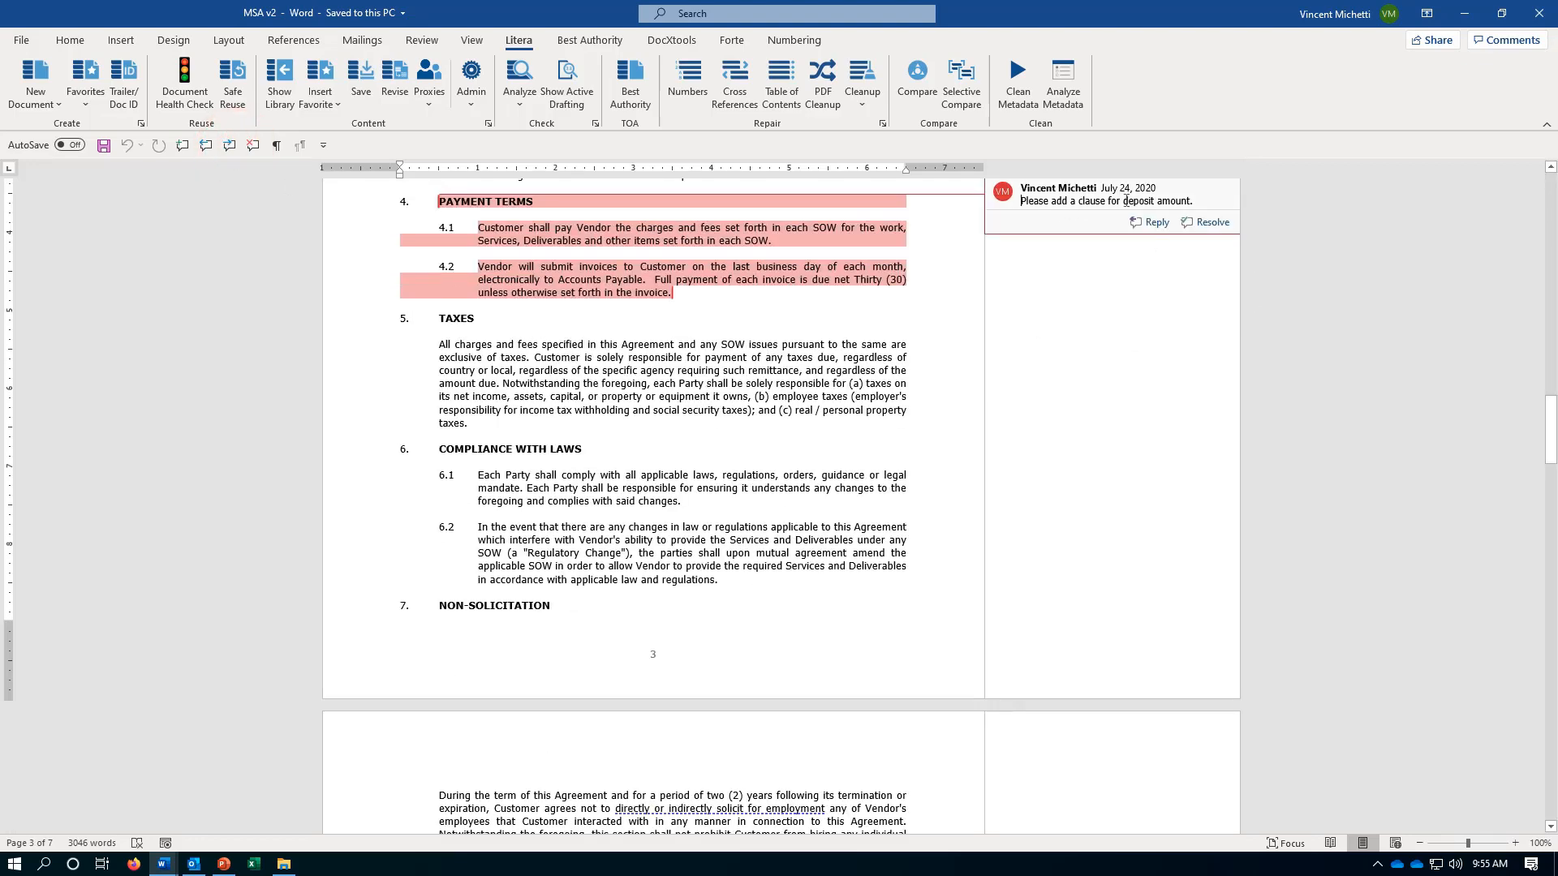
click(235, 148)
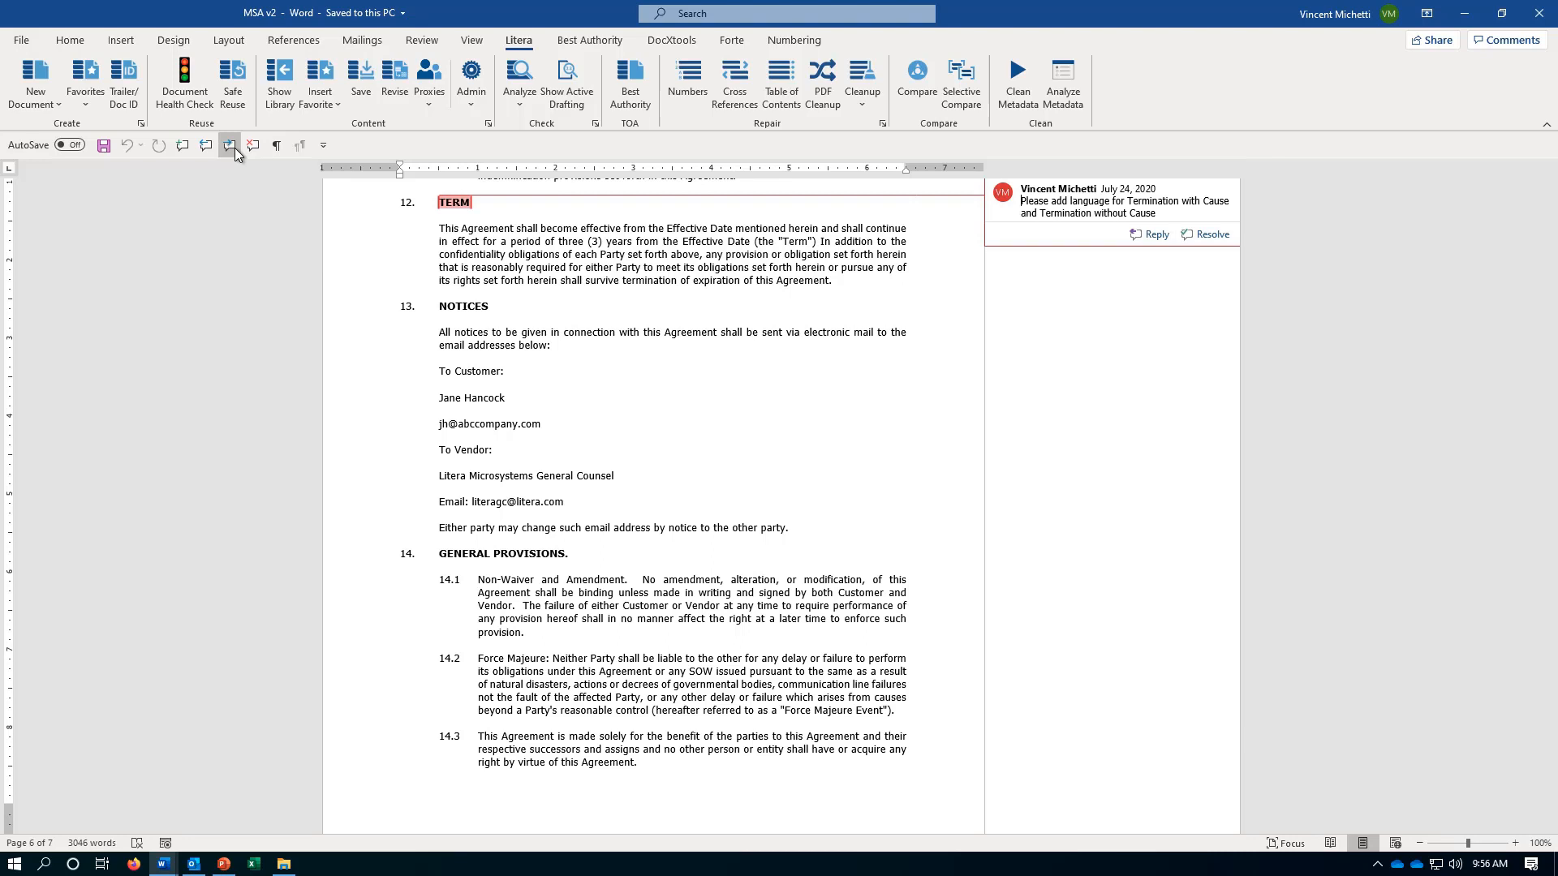
Step: Show the content library beside the document and review back to the Payment Terms section
click(283, 85)
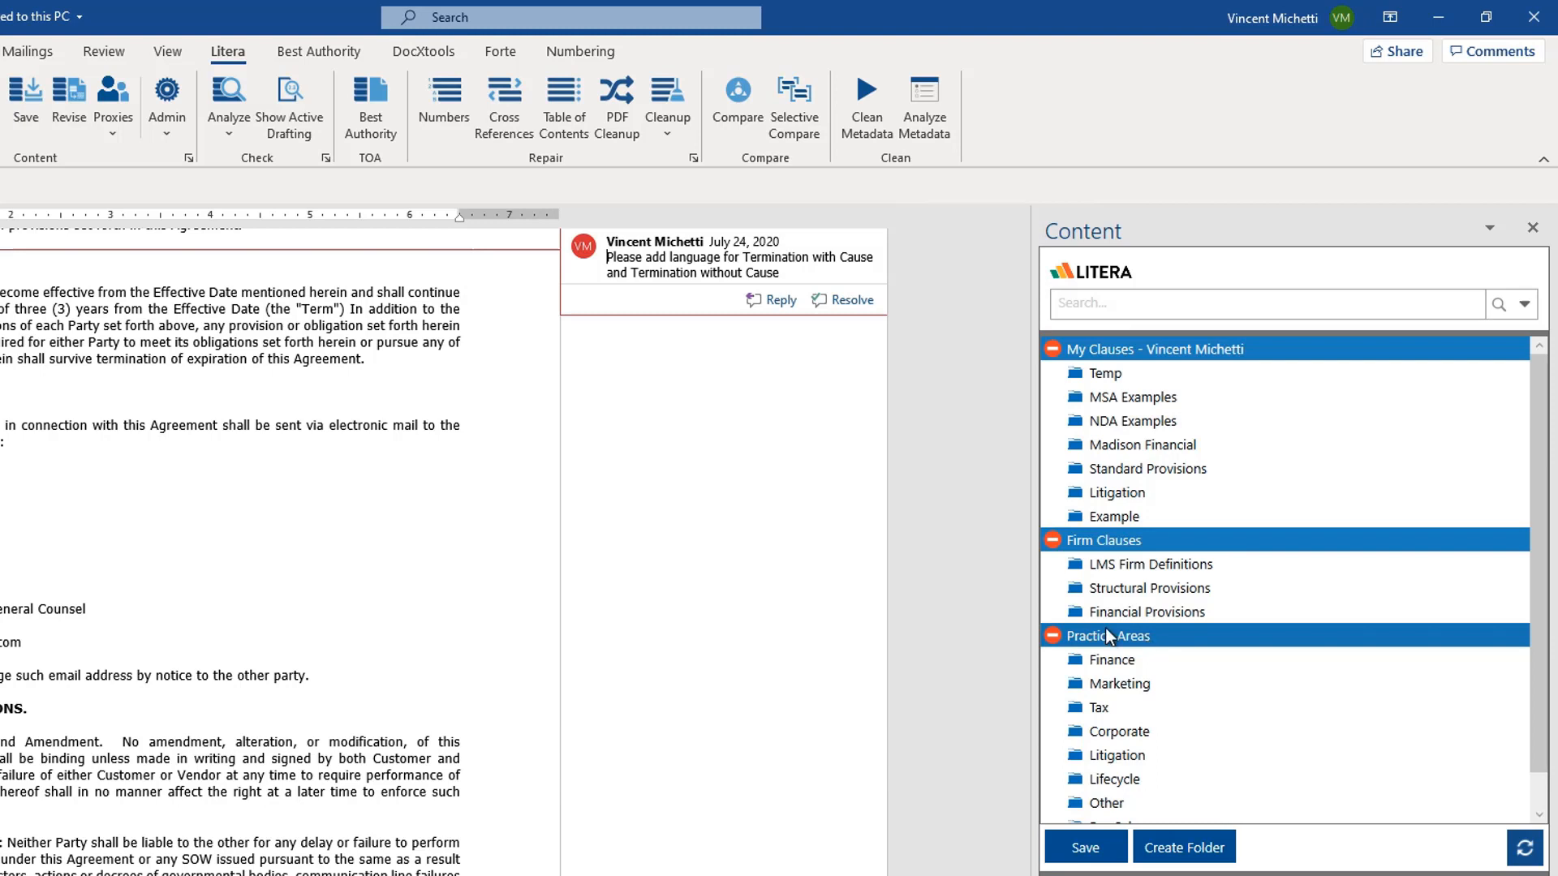
scroll(967, 561, up, 3)
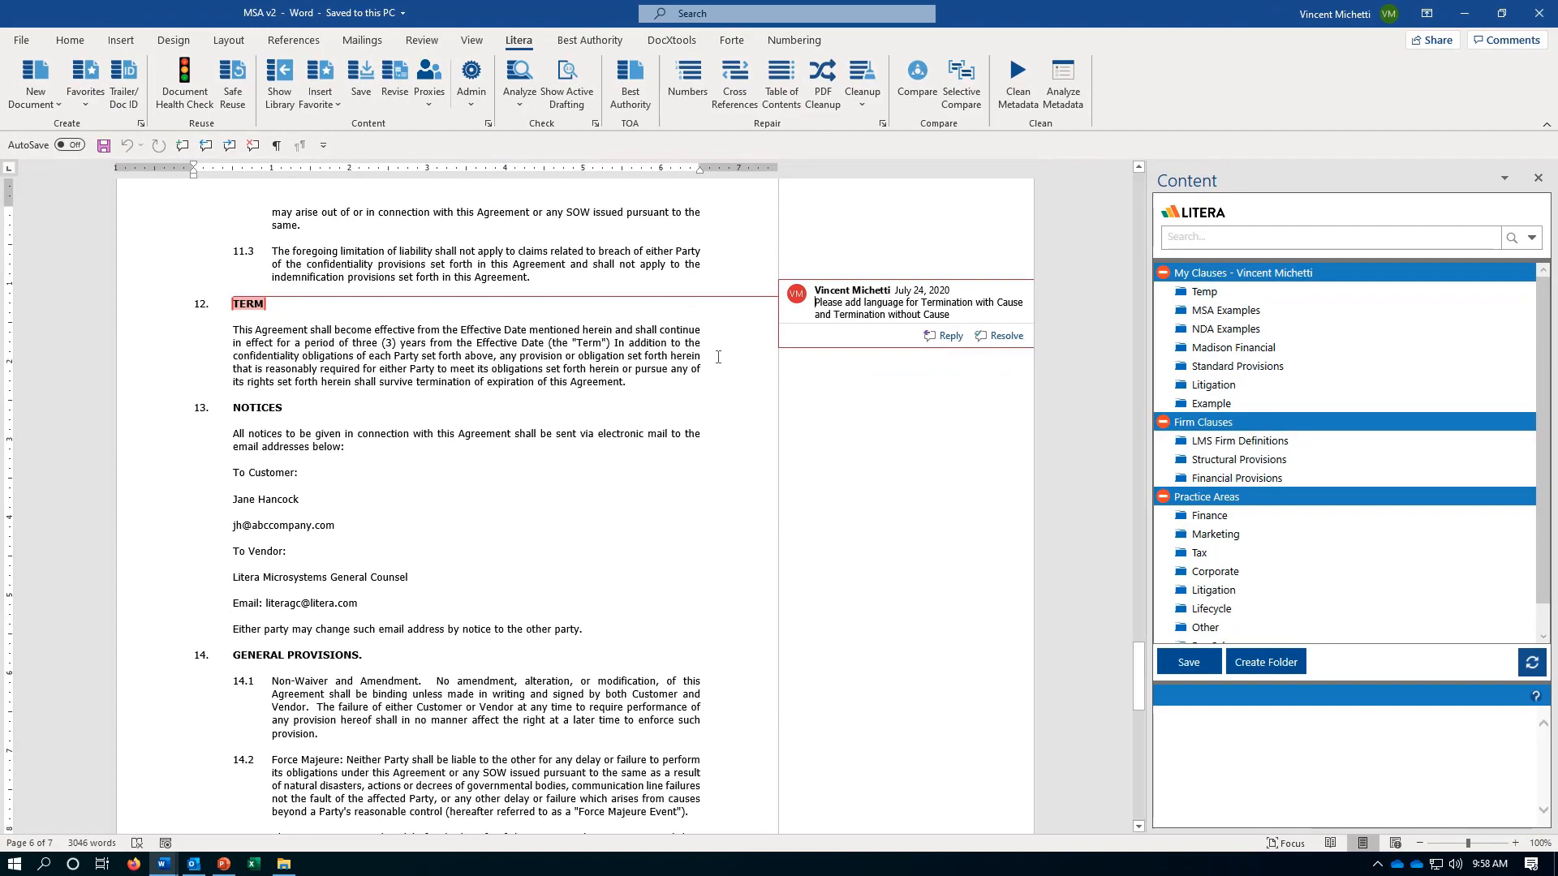
scroll(717, 362, up, 15)
scroll(717, 362, up, 15)
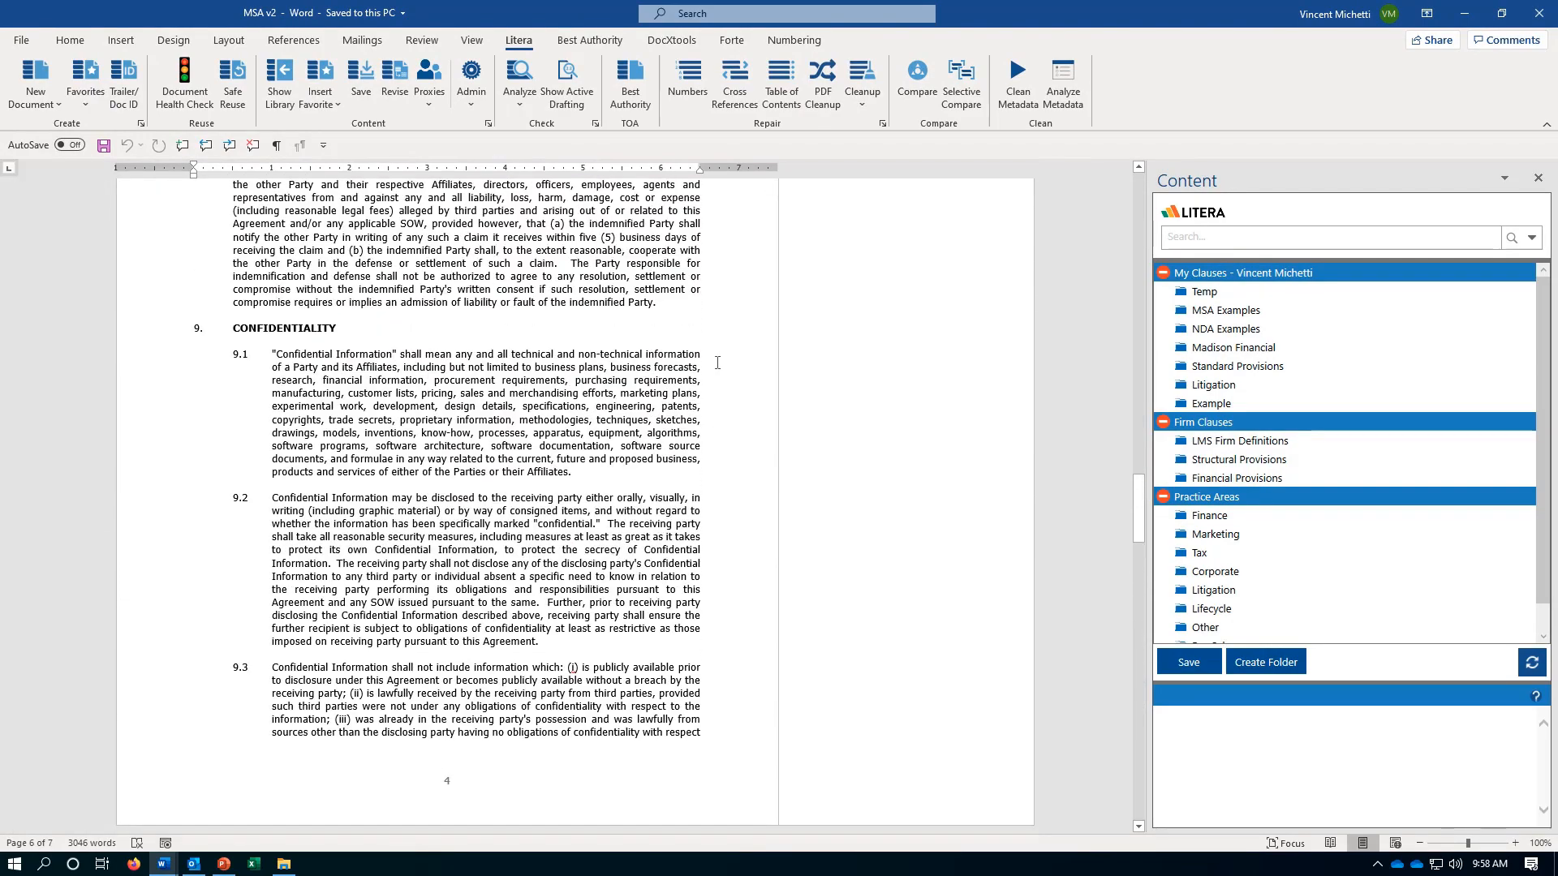
scroll(717, 363, down, 8)
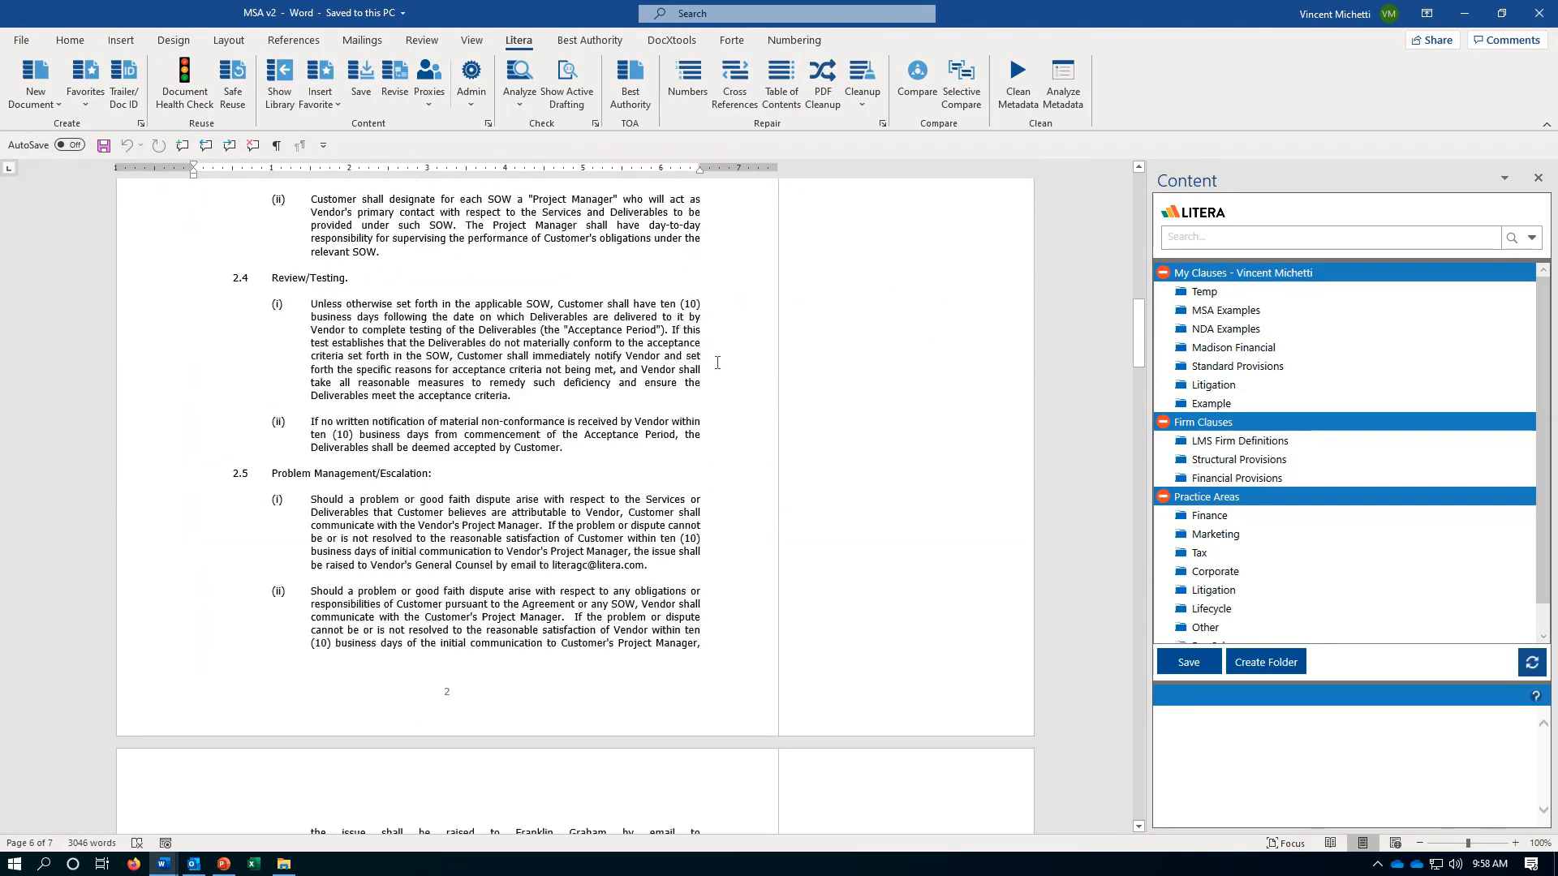
scroll(720, 366, down, 8)
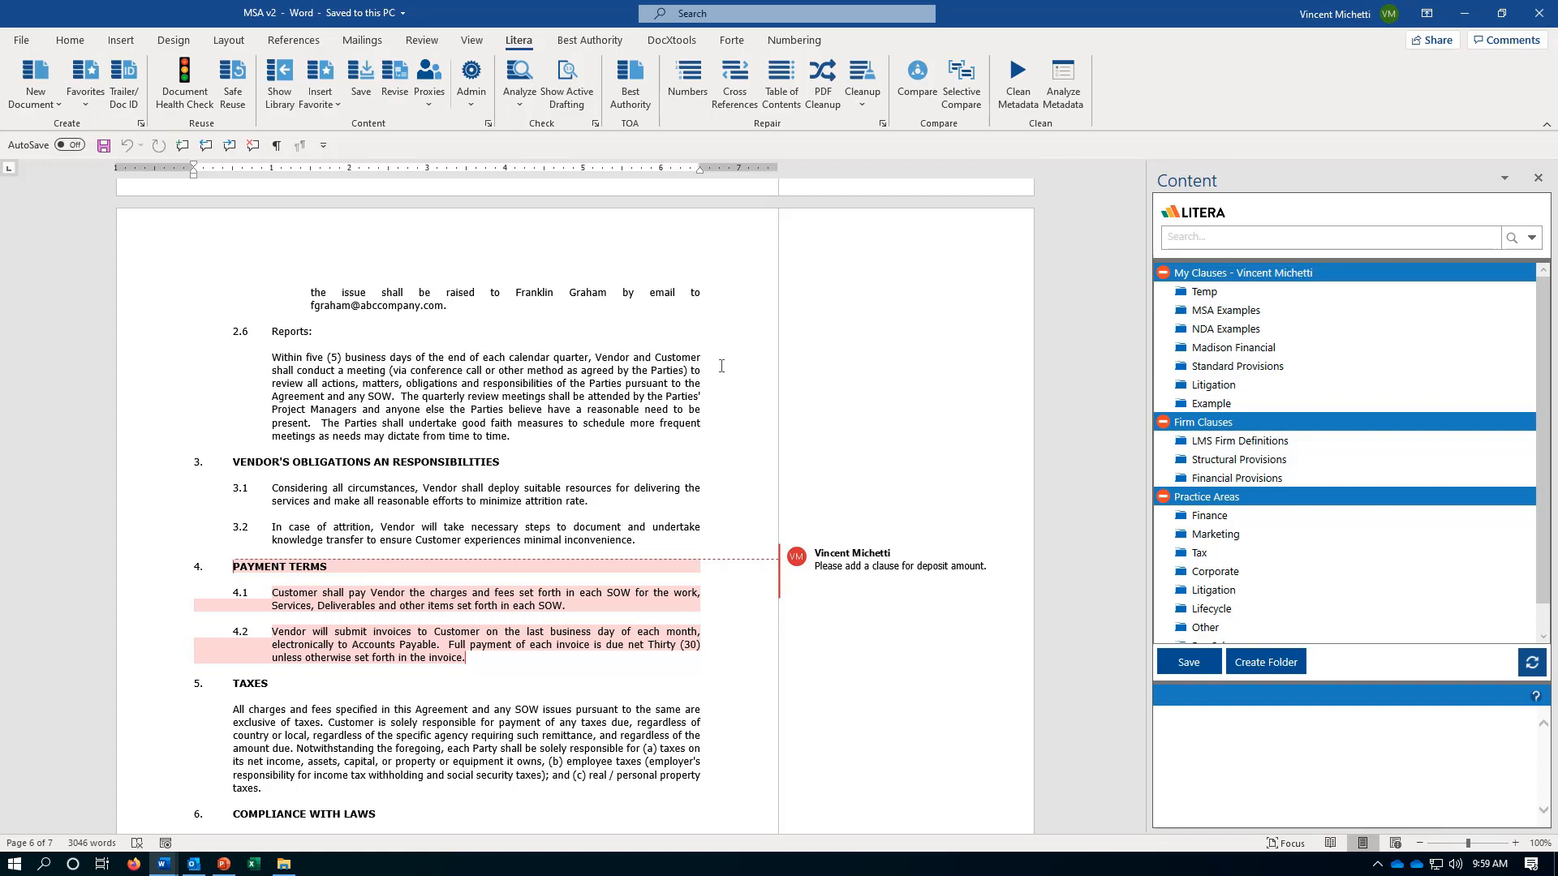
Step: Start saving the agreement's opening paragraph as new library content with the display name Our Example
scroll(721, 366, up, 20)
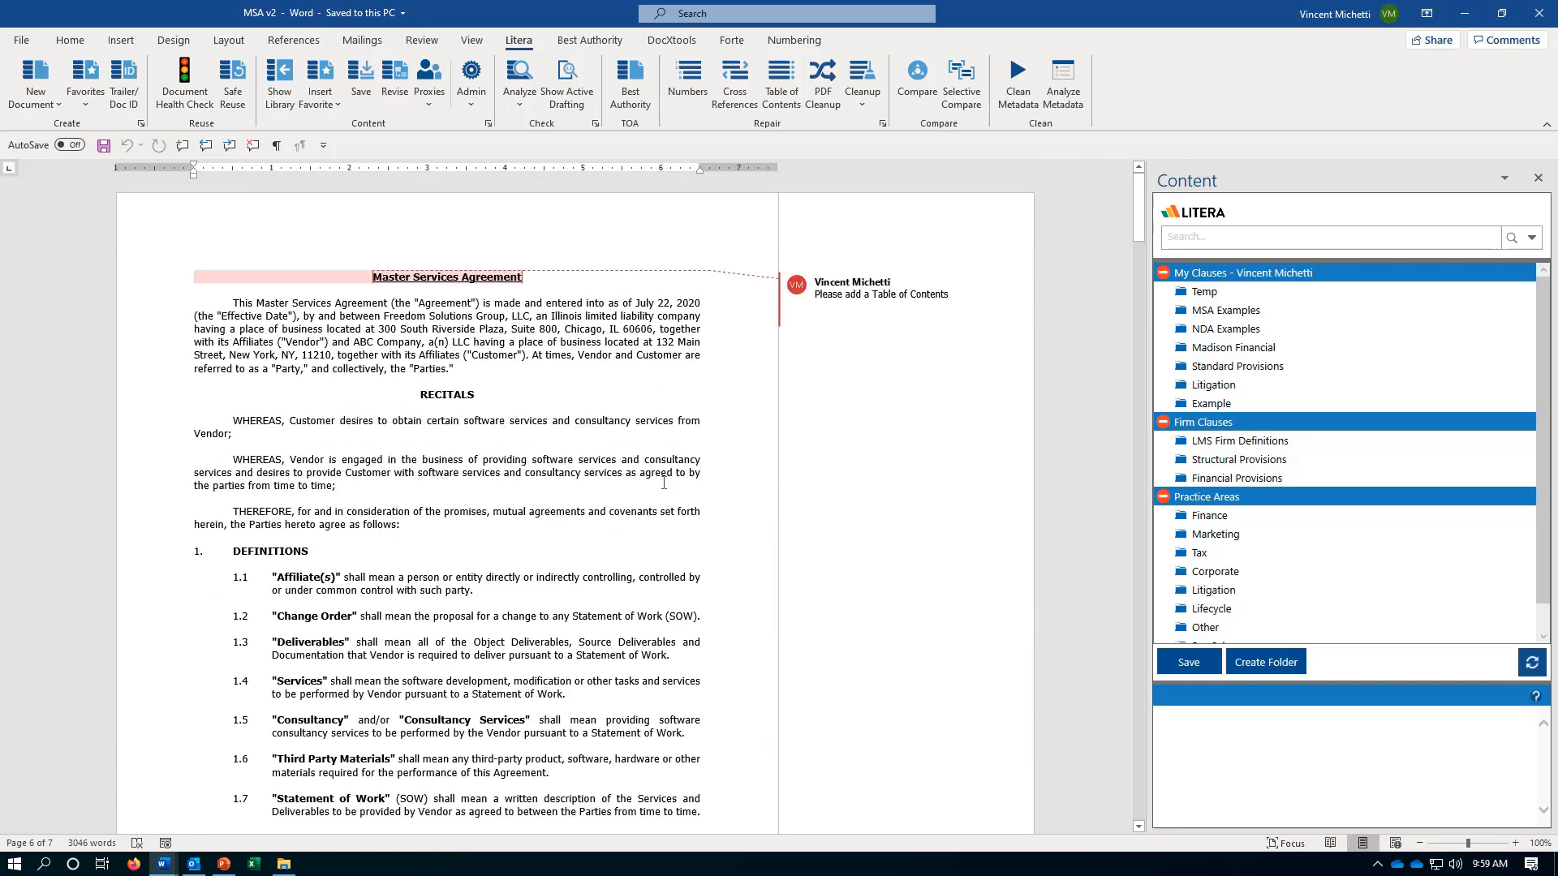
triple_click(465, 381)
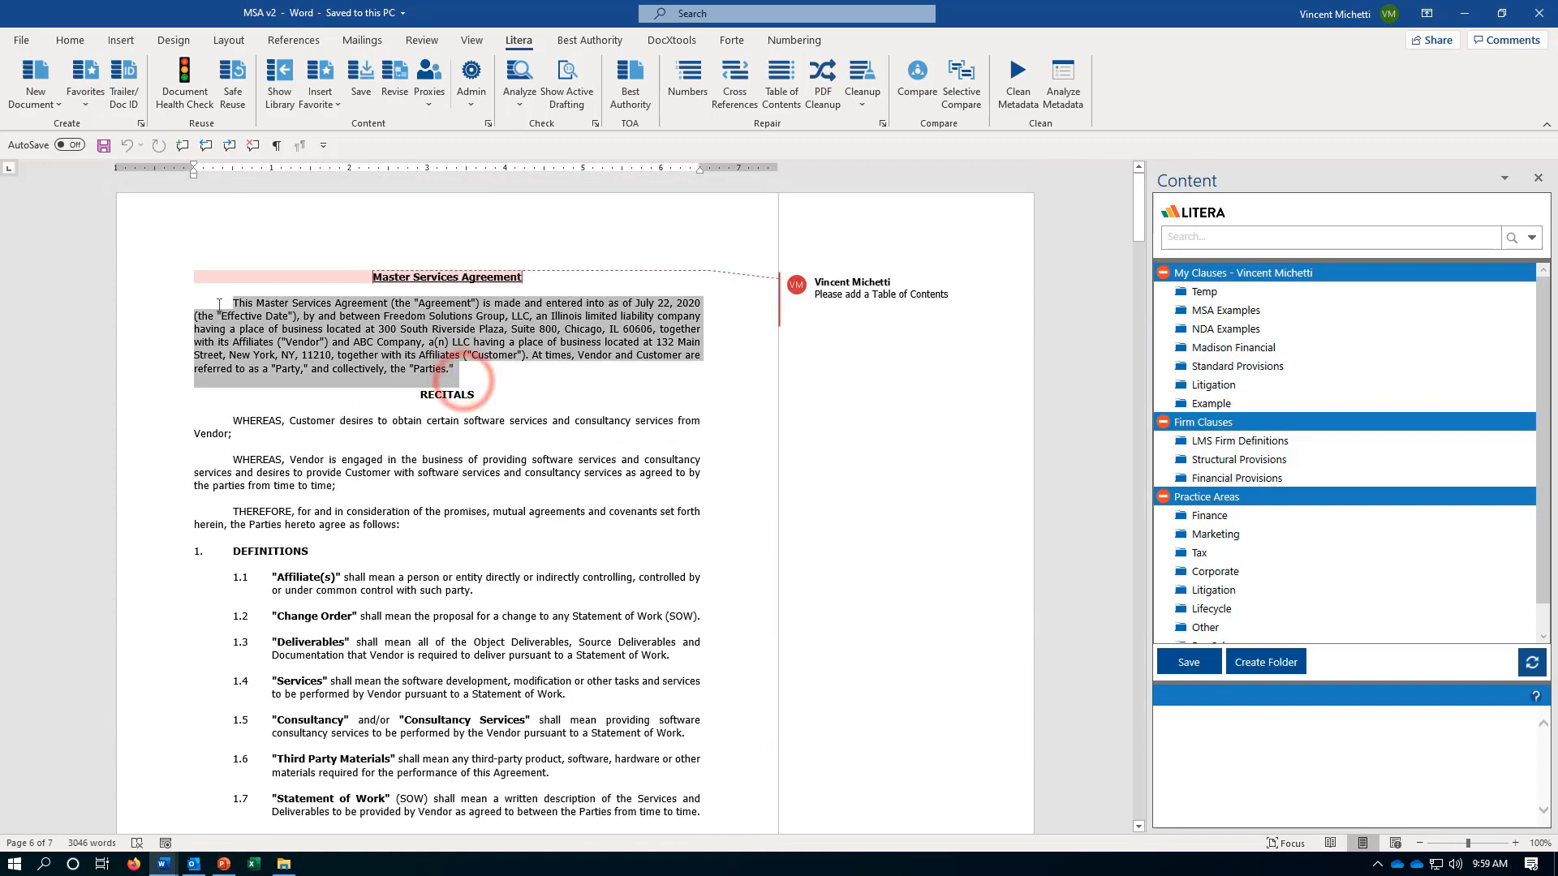
click(361, 74)
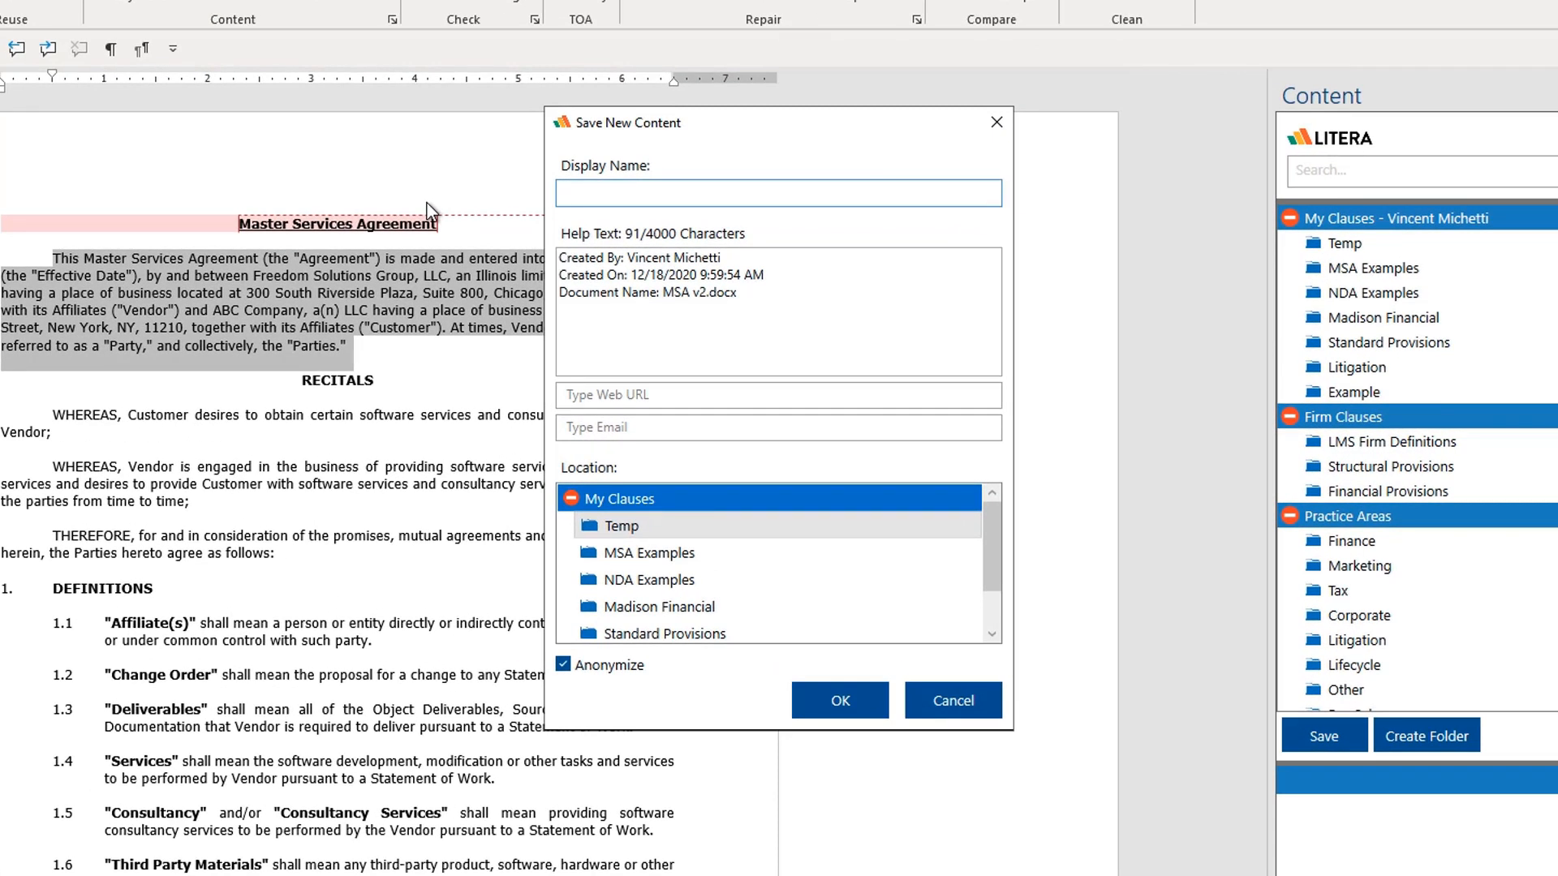
text(Our Example)
Step: Add the help note "This is for Client A, they prefer it in their MSAs", save to the Temp folder, and cancel the anonymization
click(704, 322)
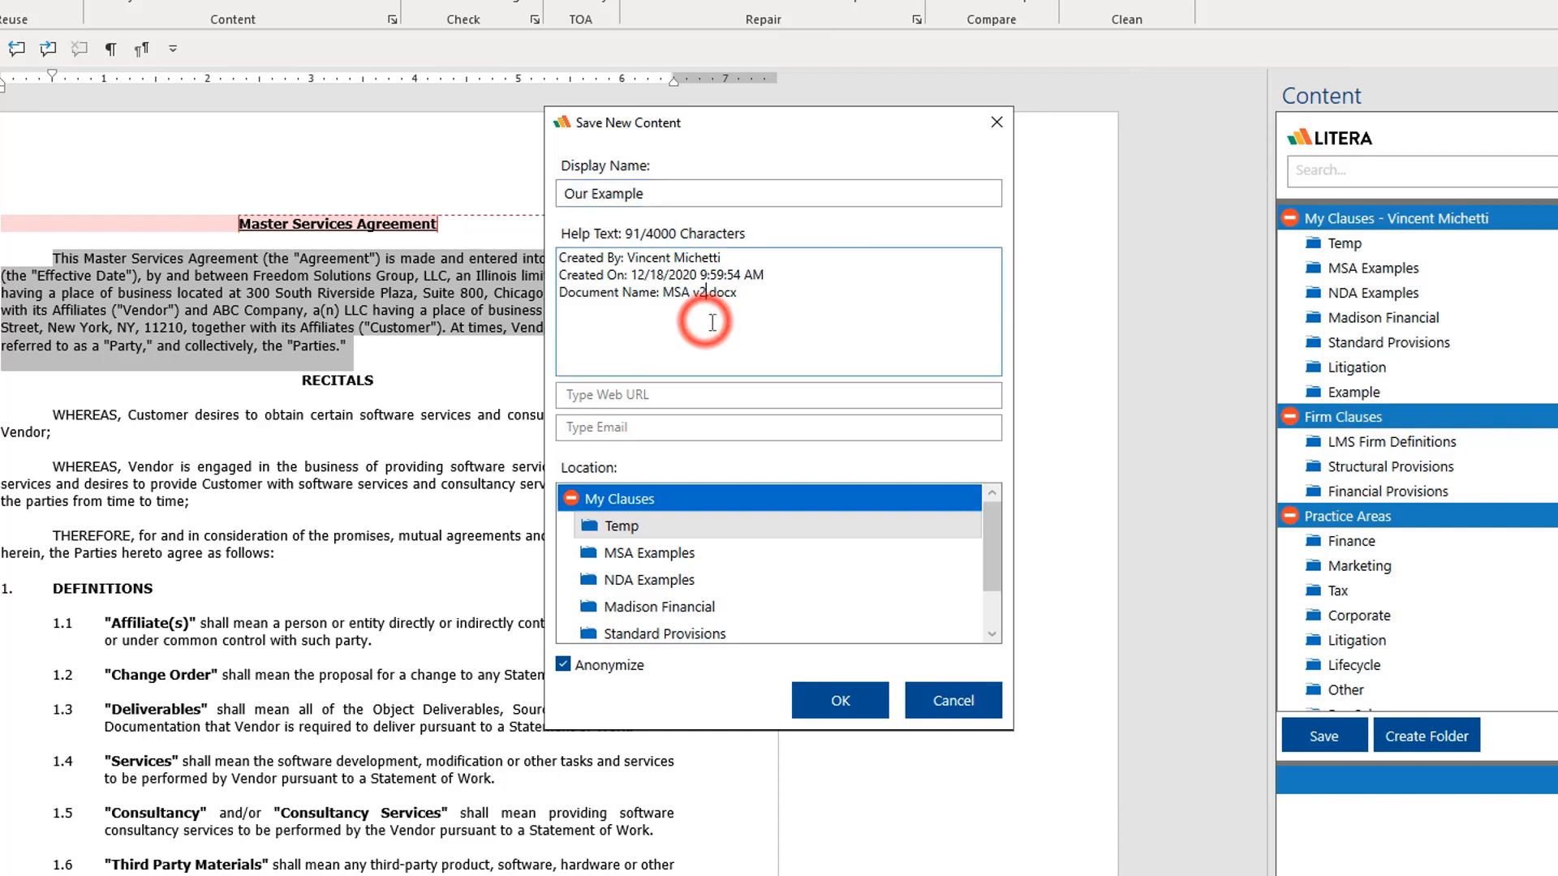
key(Return)
key(Return)
text(This is for Client A, they prefer it in their MSAs)
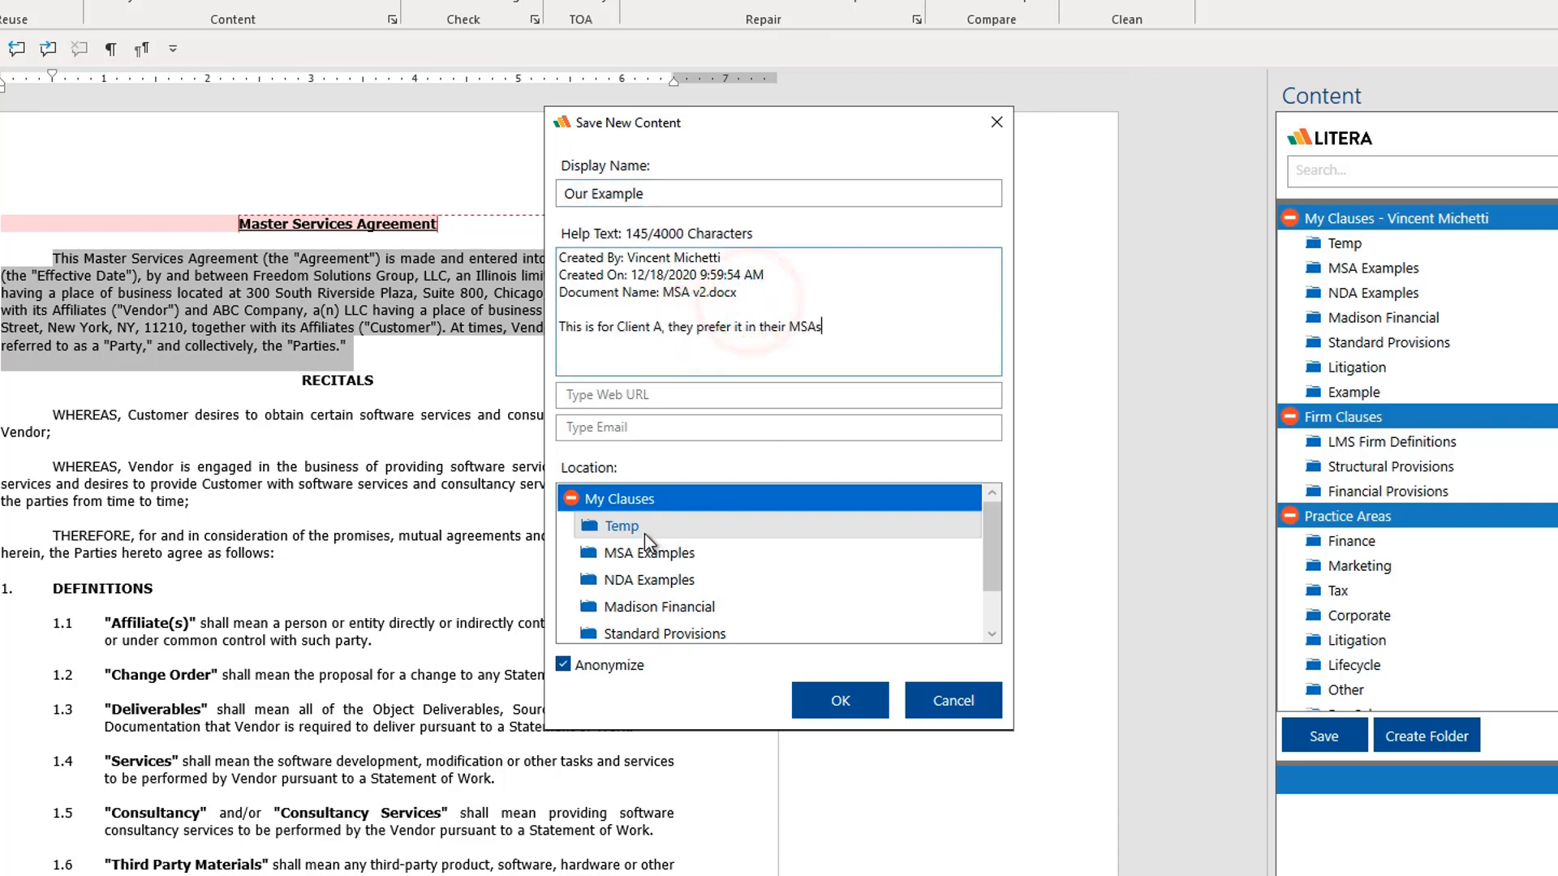
click(641, 530)
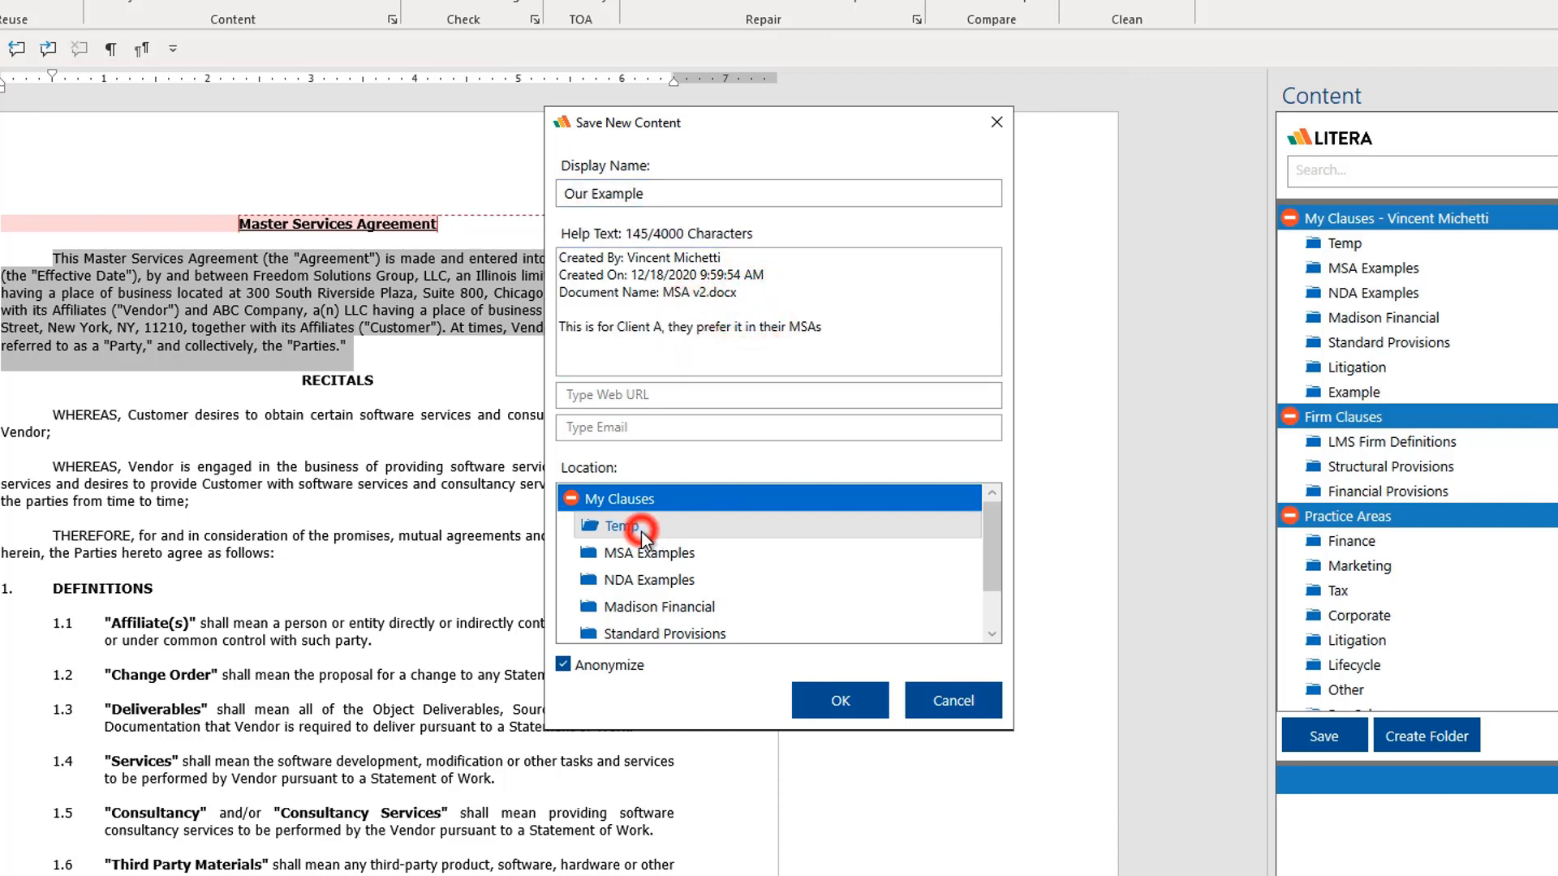
click(842, 713)
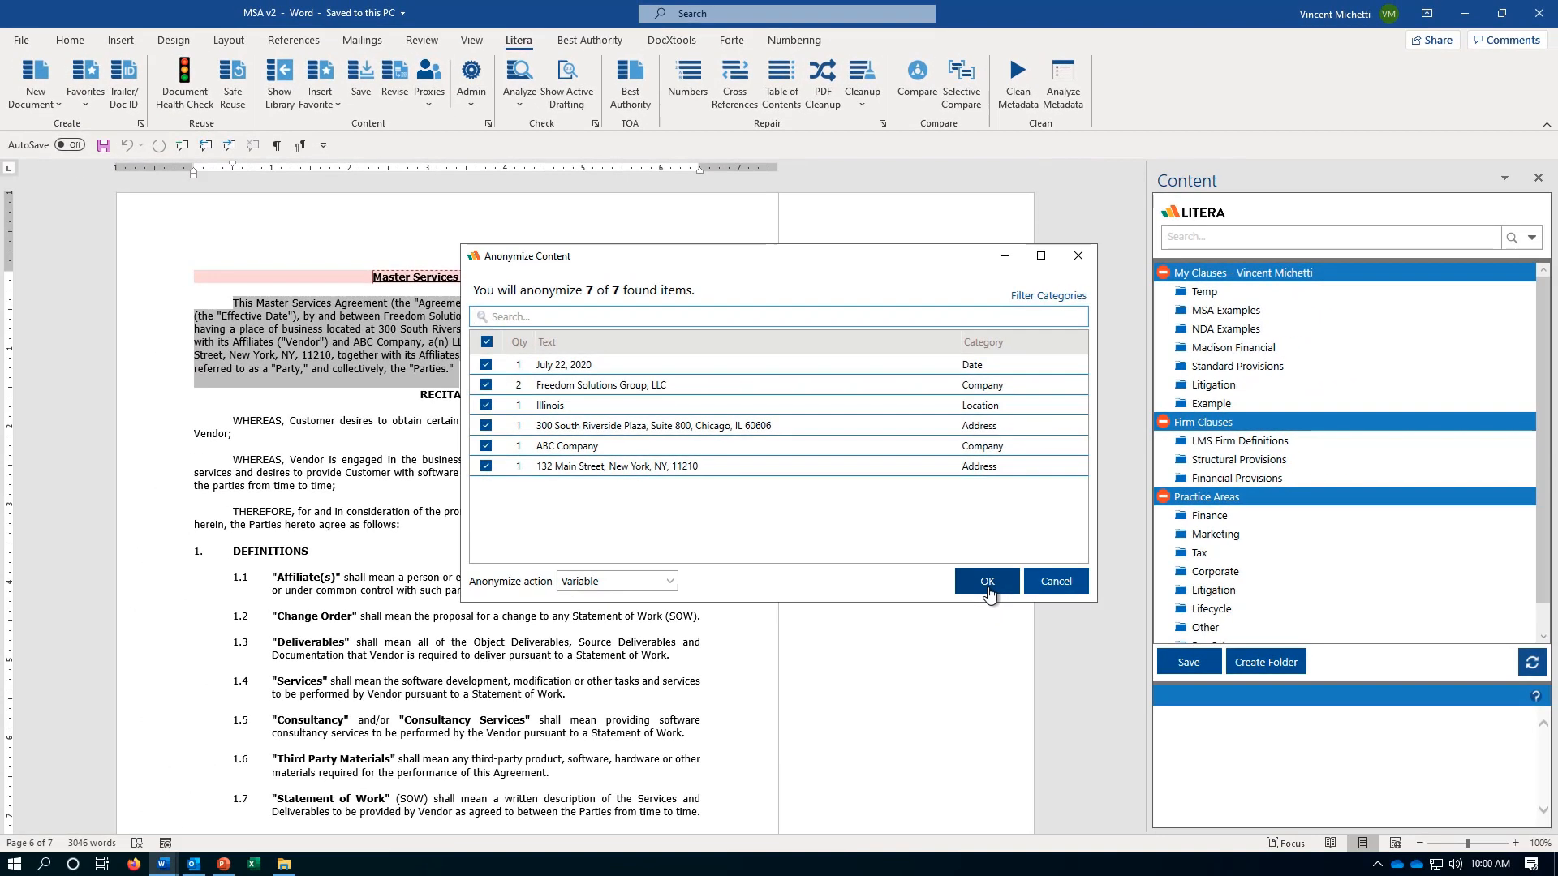
click(1056, 581)
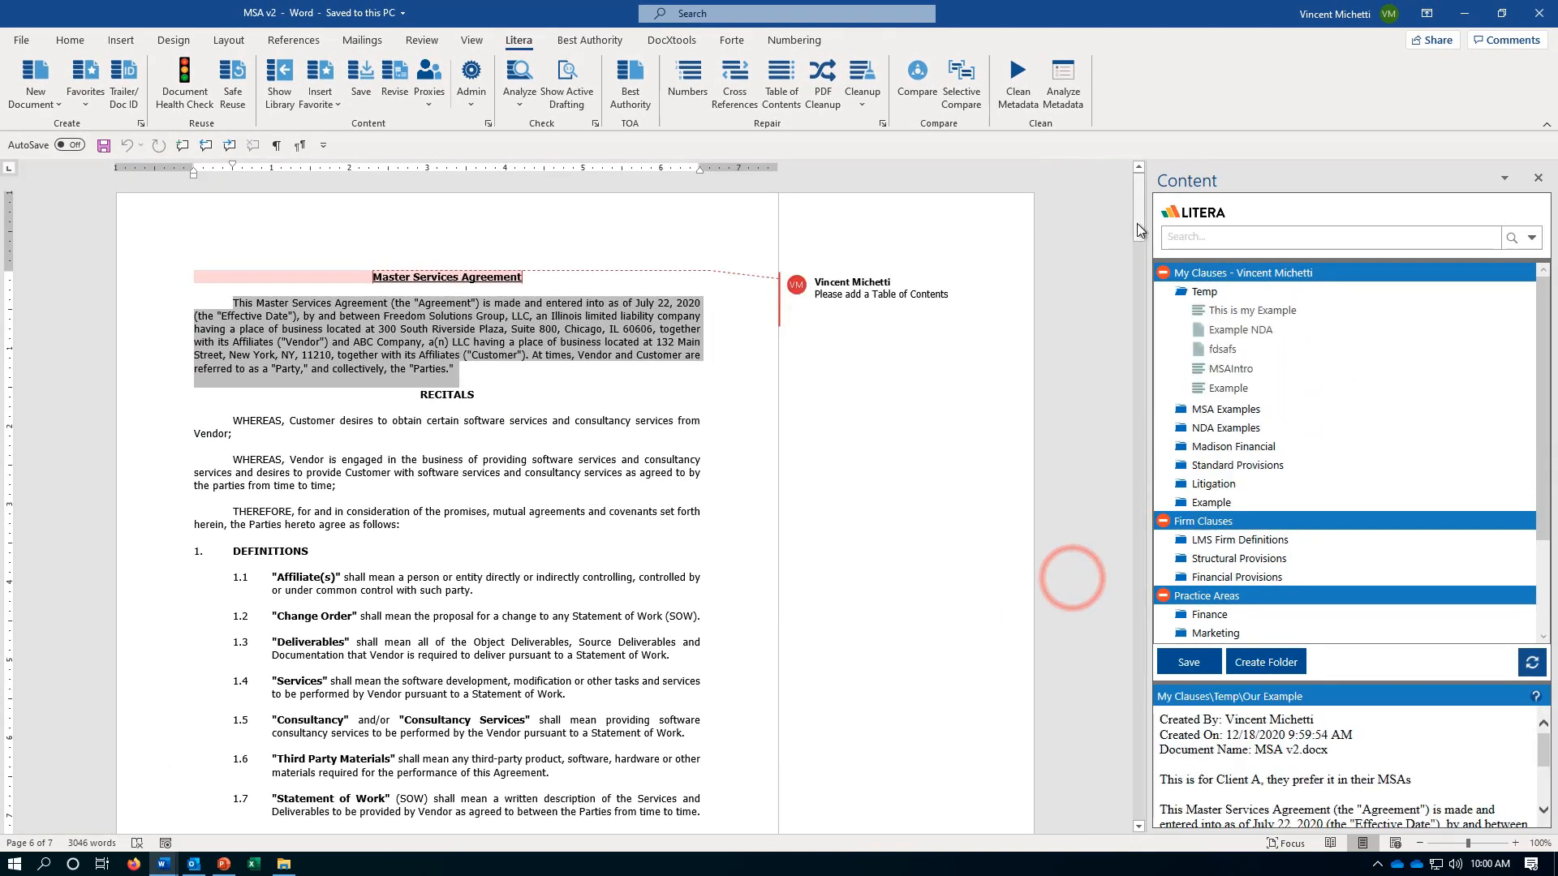
Step: Insert the Deposit Clause from the MSA Examples folder after clause 4.2 under Payment Terms
drag(1137, 225, 1138, 316)
click(1238, 289)
click(507, 595)
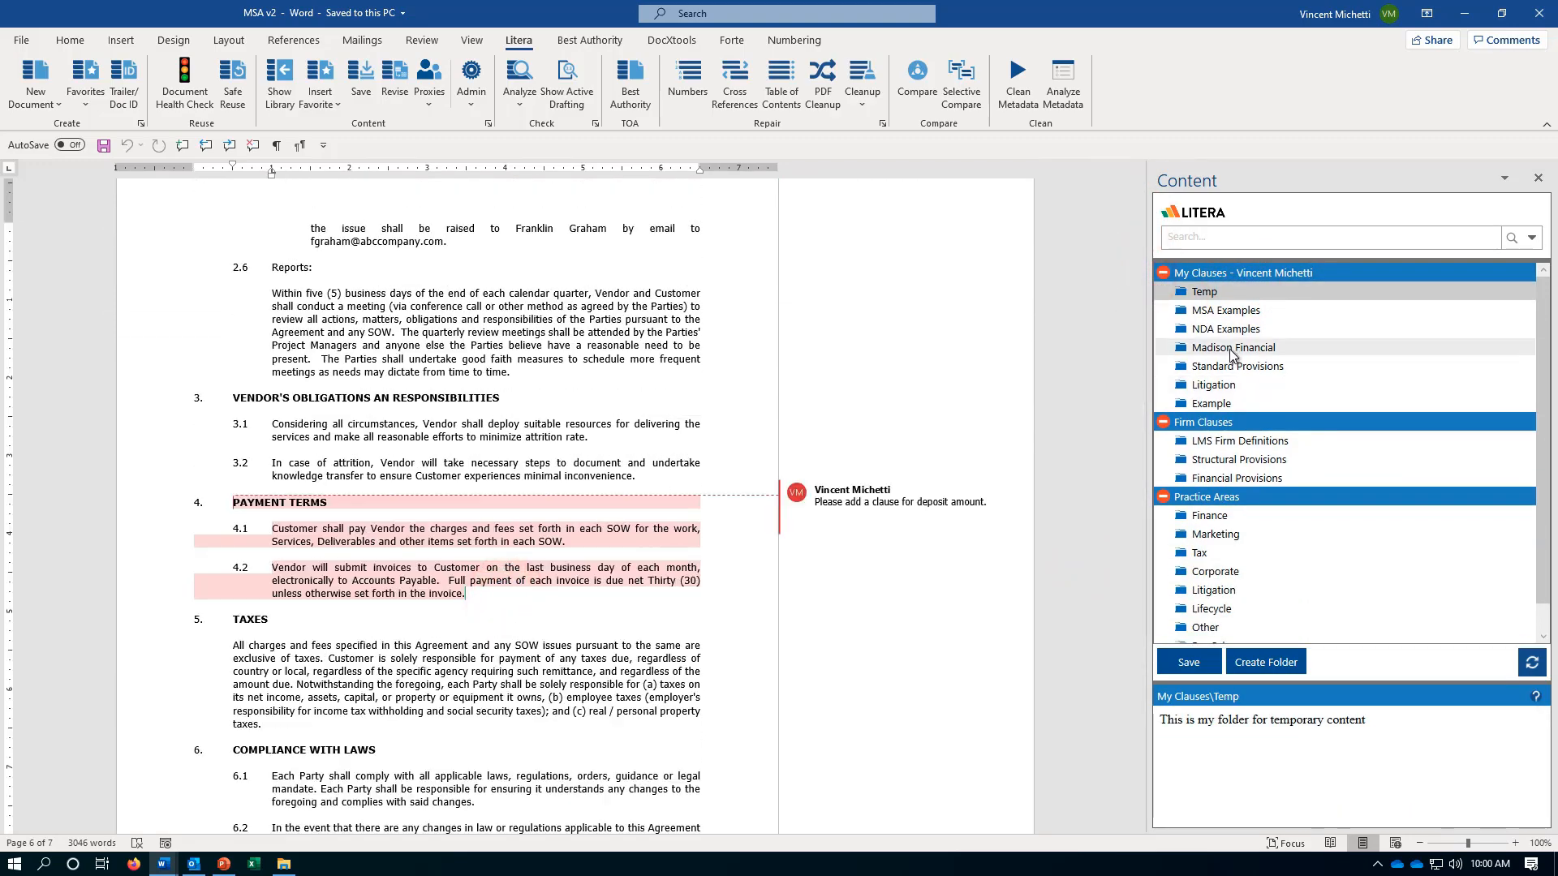
click(1228, 315)
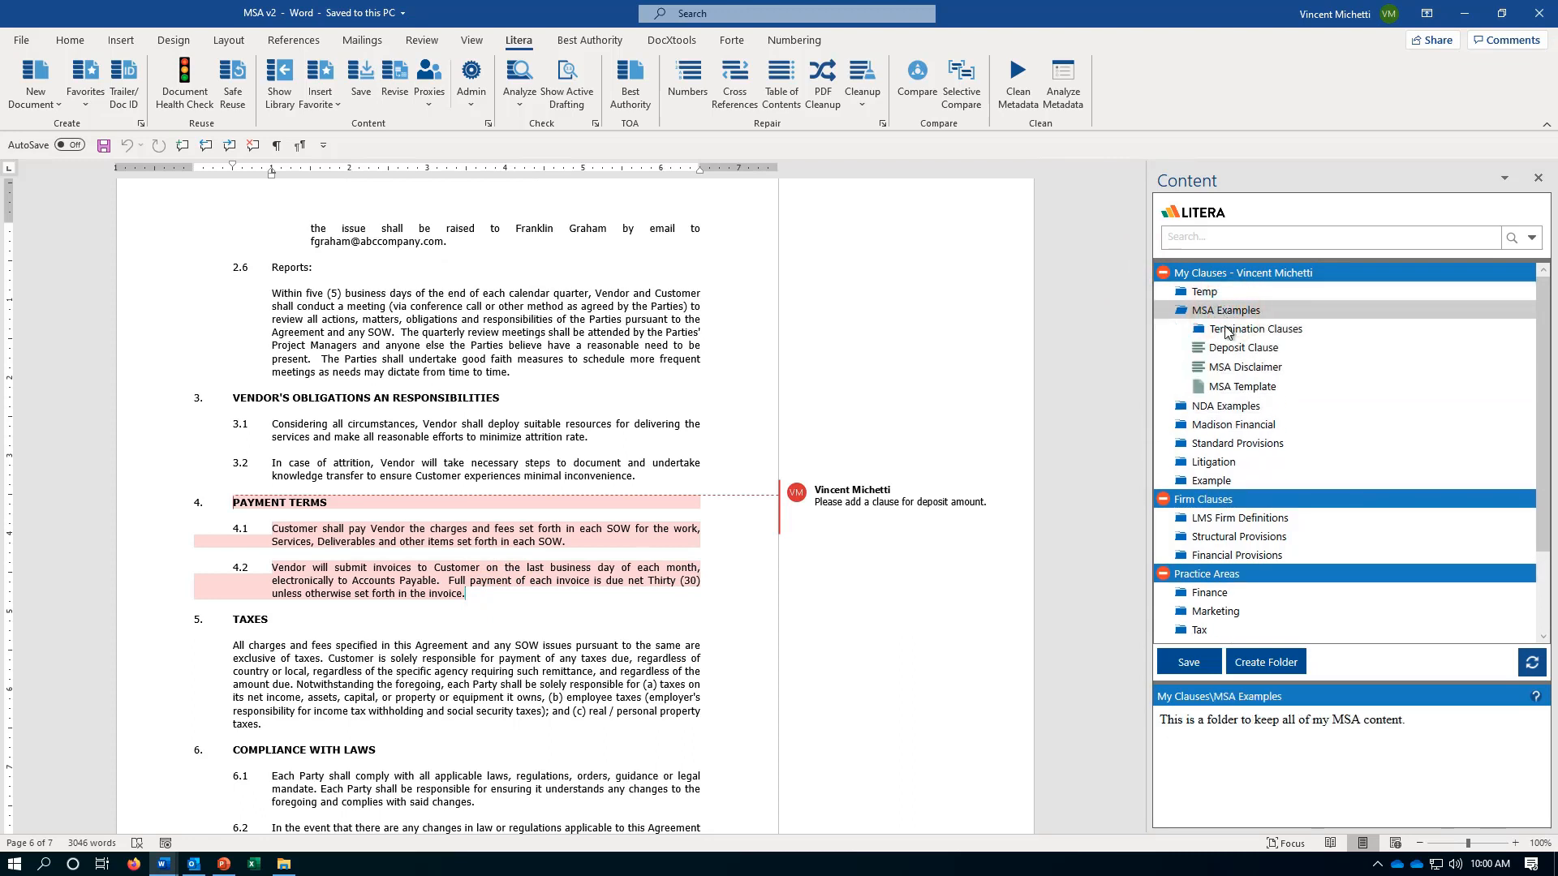
click(1229, 349)
drag(1272, 352, 489, 612)
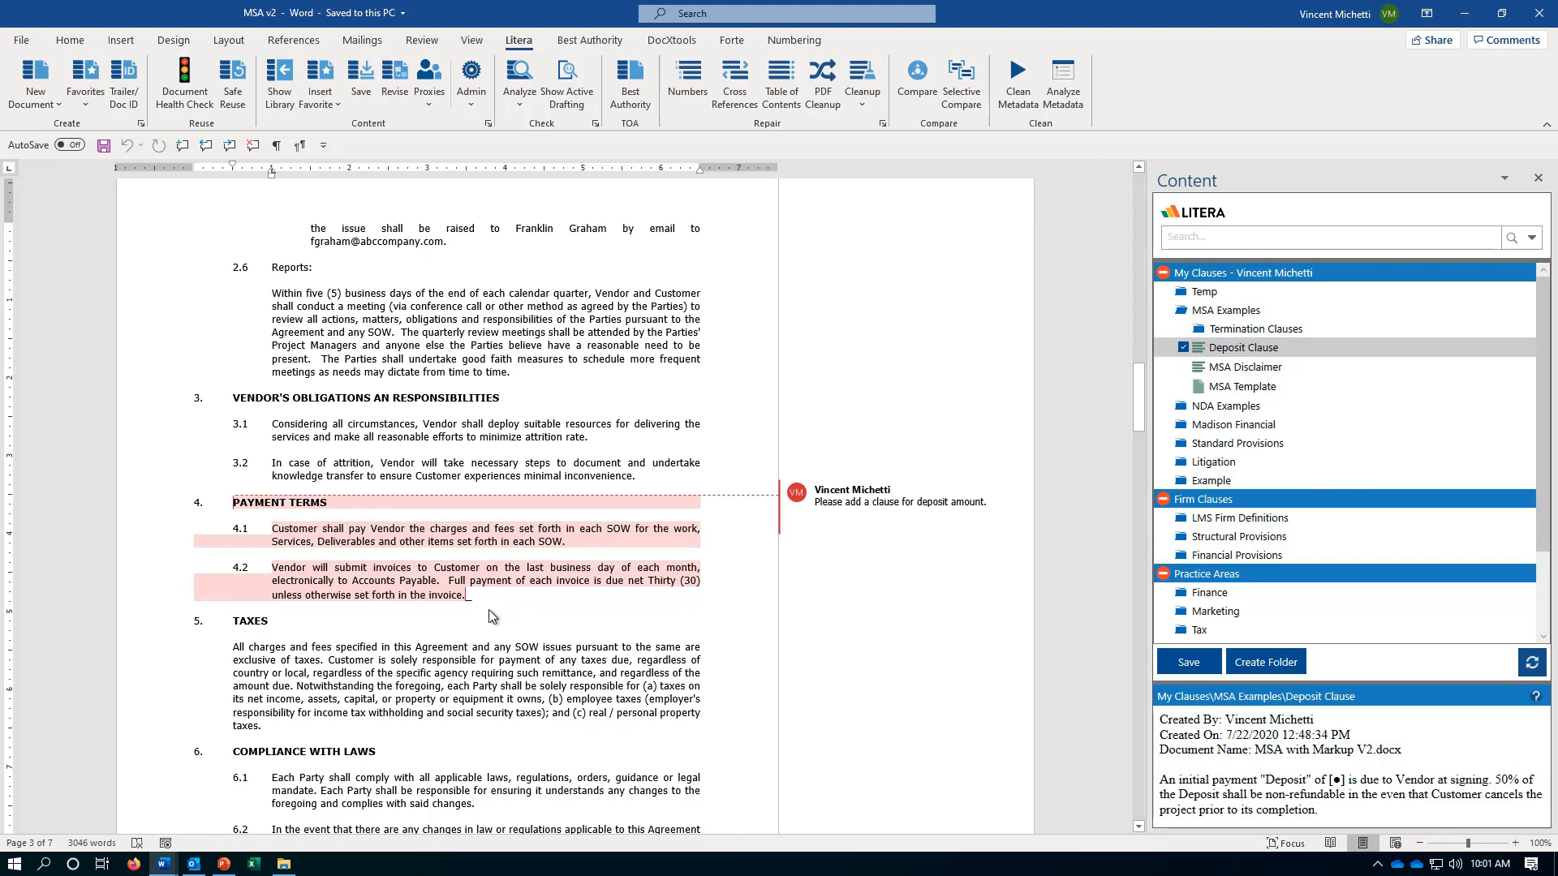
Step: Insert Termination For Cause and Termination Without Clause together from the Termination Clauses folder after the Term section's paragraph
key(ctrl+shift+8)
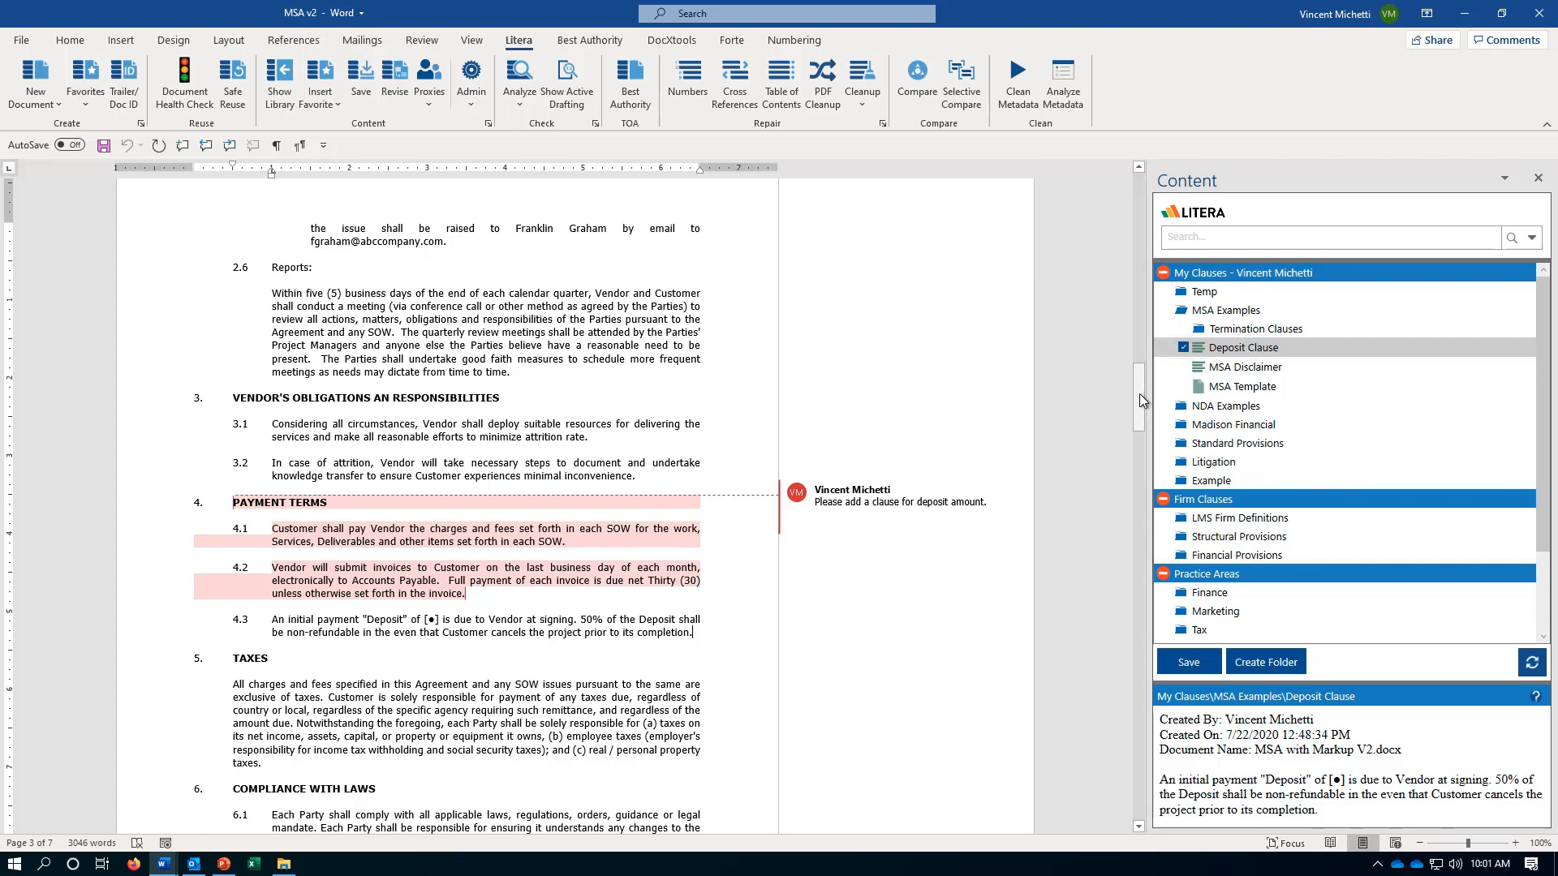
drag(1139, 393, 1137, 665)
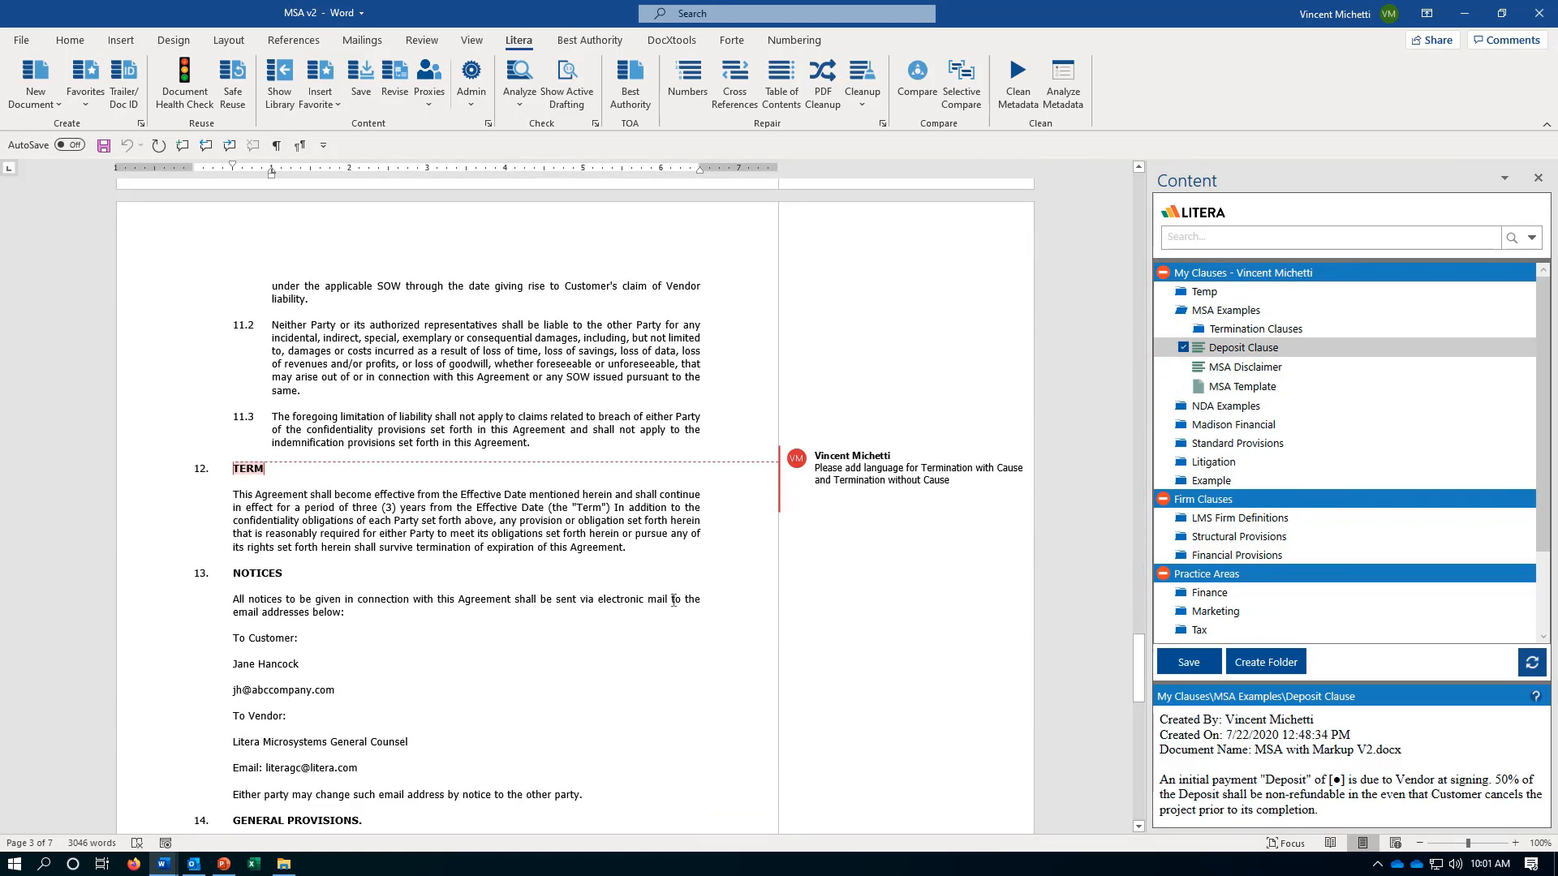
click(1255, 329)
click(636, 543)
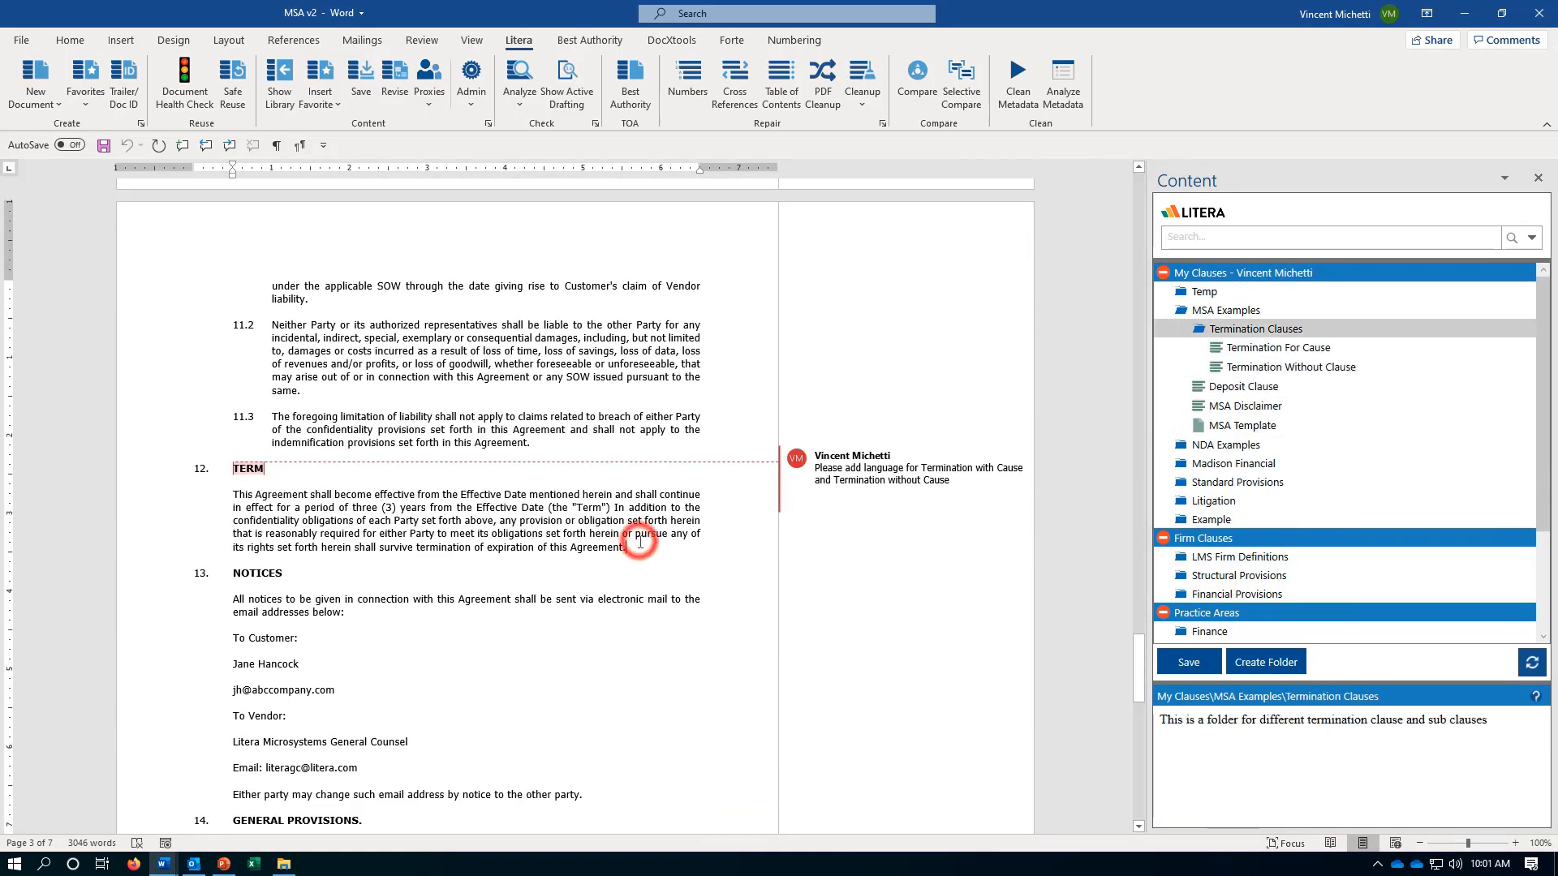
click(1250, 350)
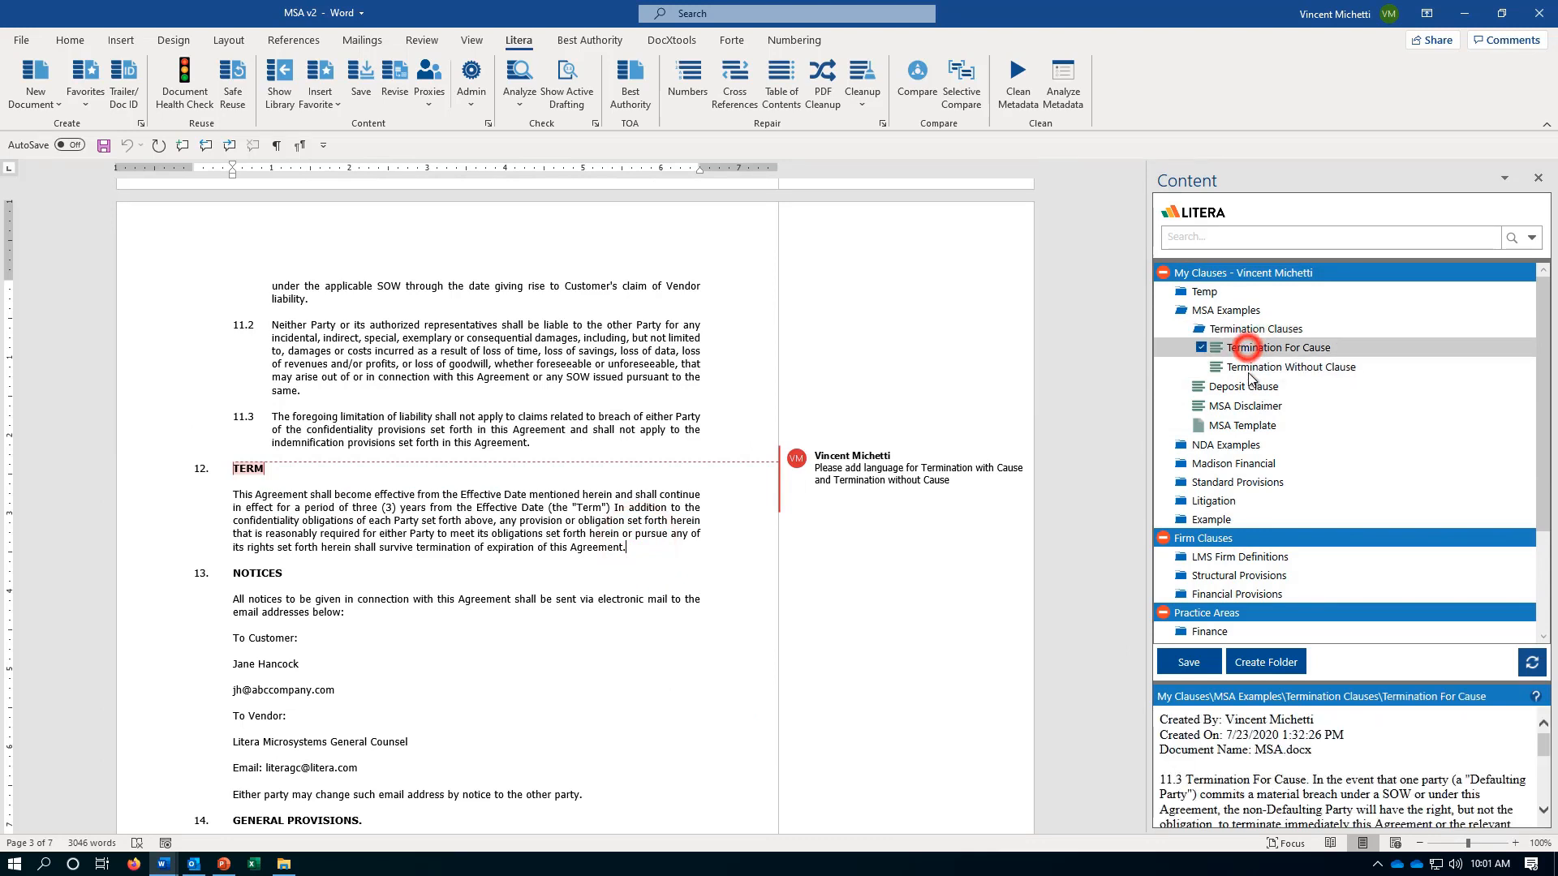
click(1289, 369)
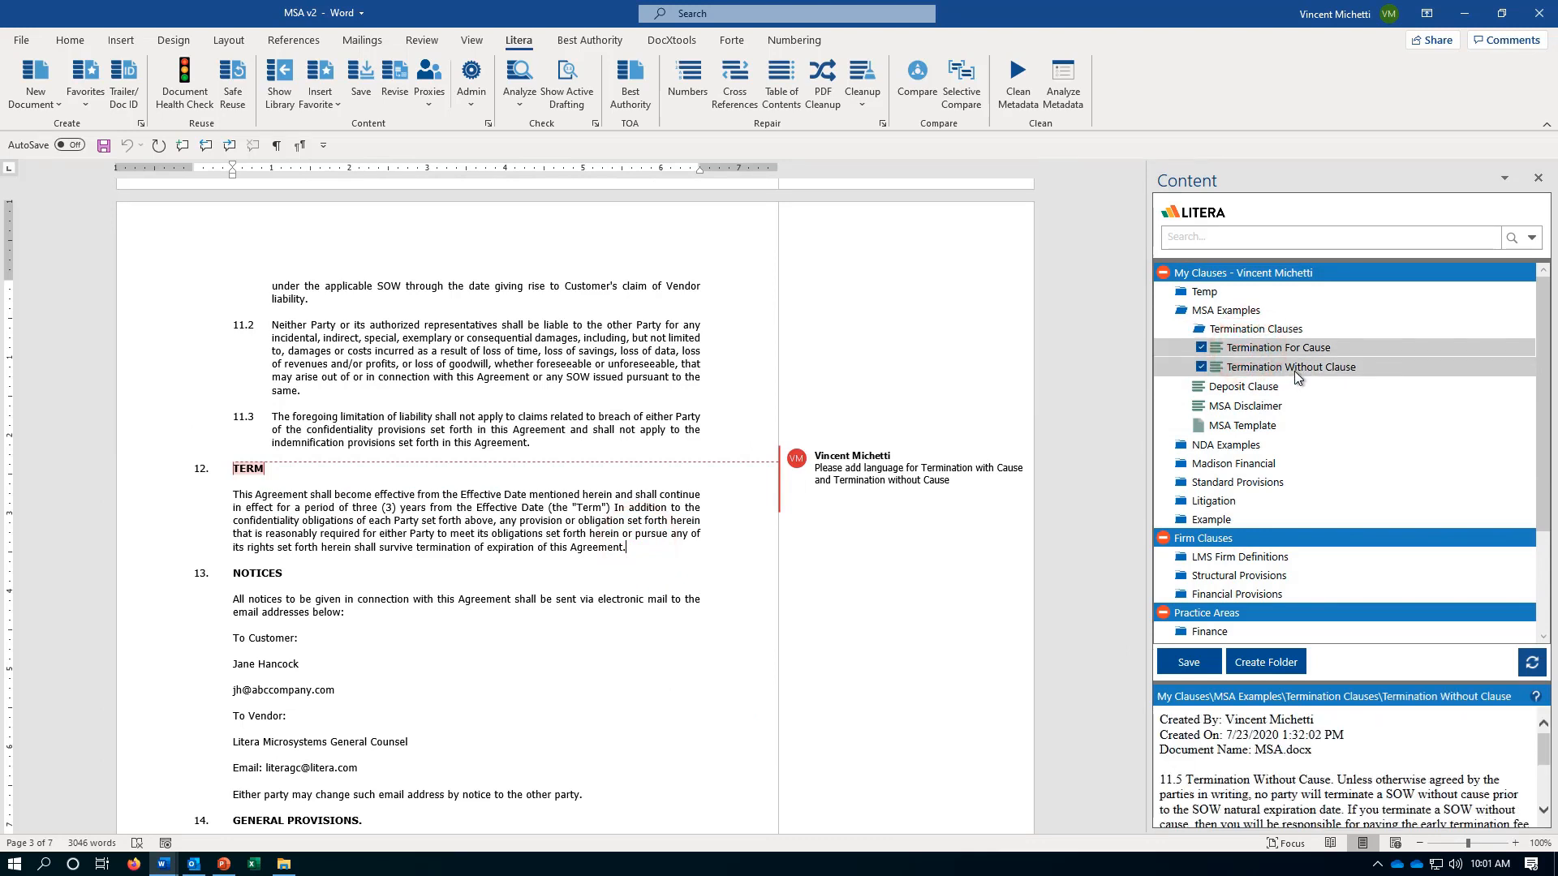
drag(1292, 371, 639, 553)
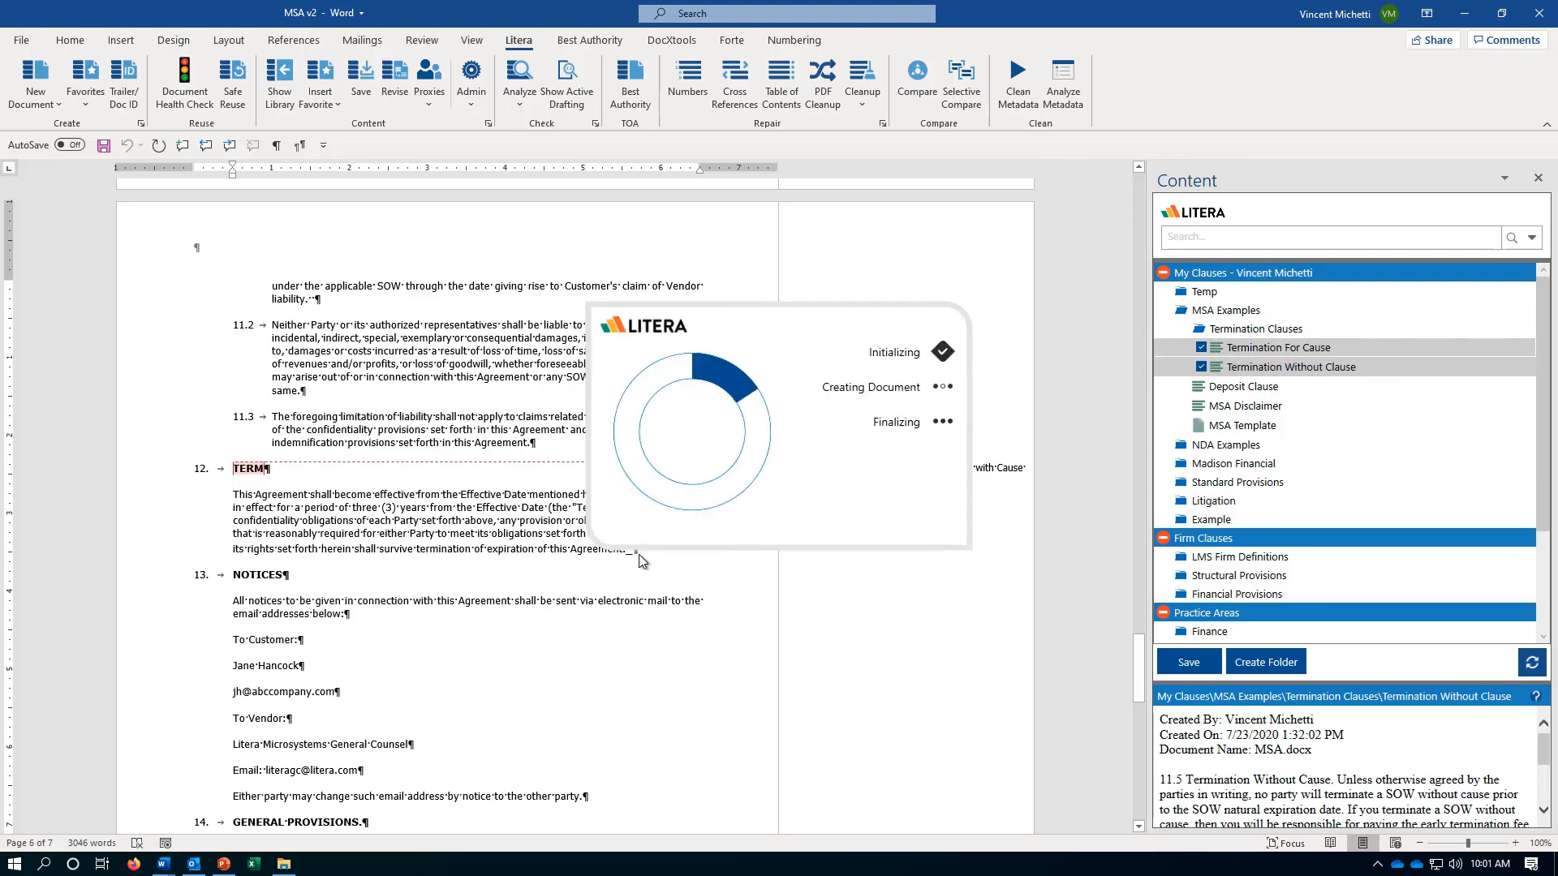
Step: Insert the MSA Disclaimer clause from the MSA Examples folder ahead of the Notices section and close the content library
click(1259, 408)
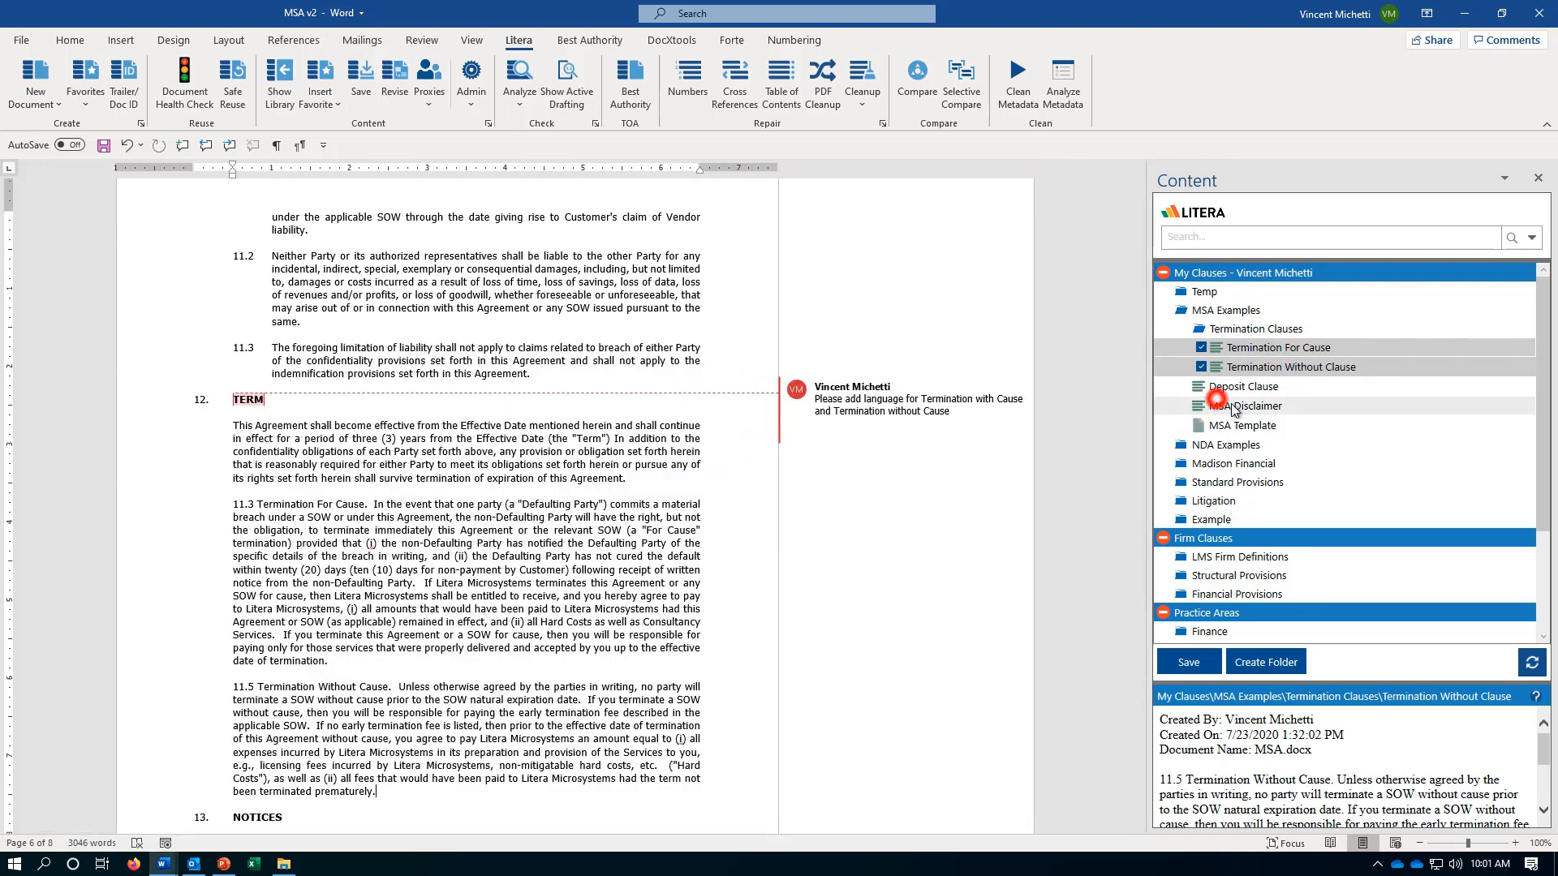
drag(1260, 410, 236, 818)
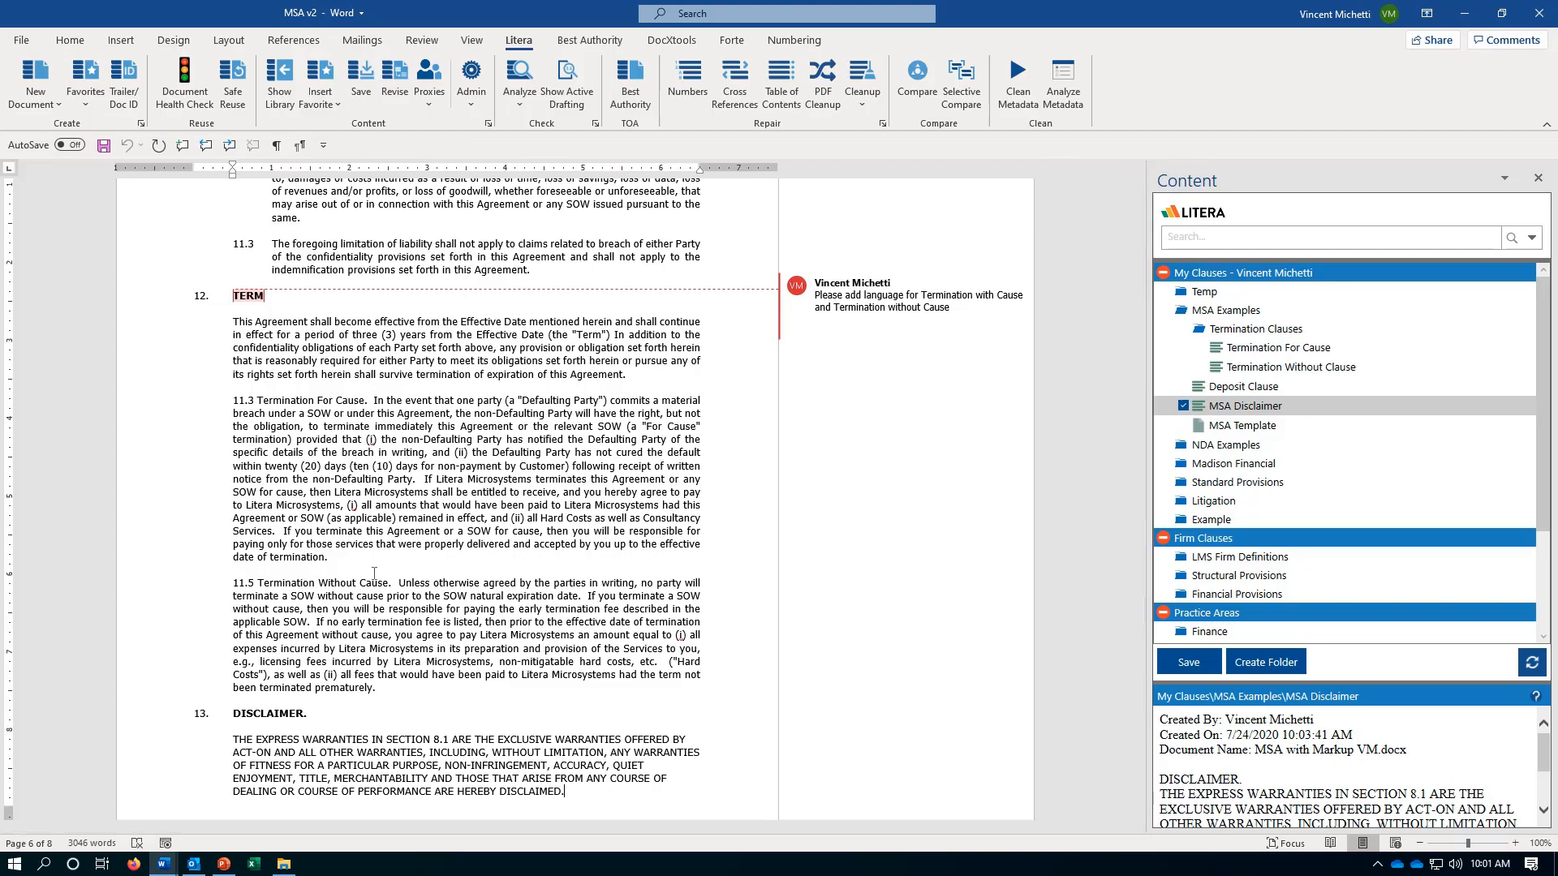
scroll(374, 573, up, 20)
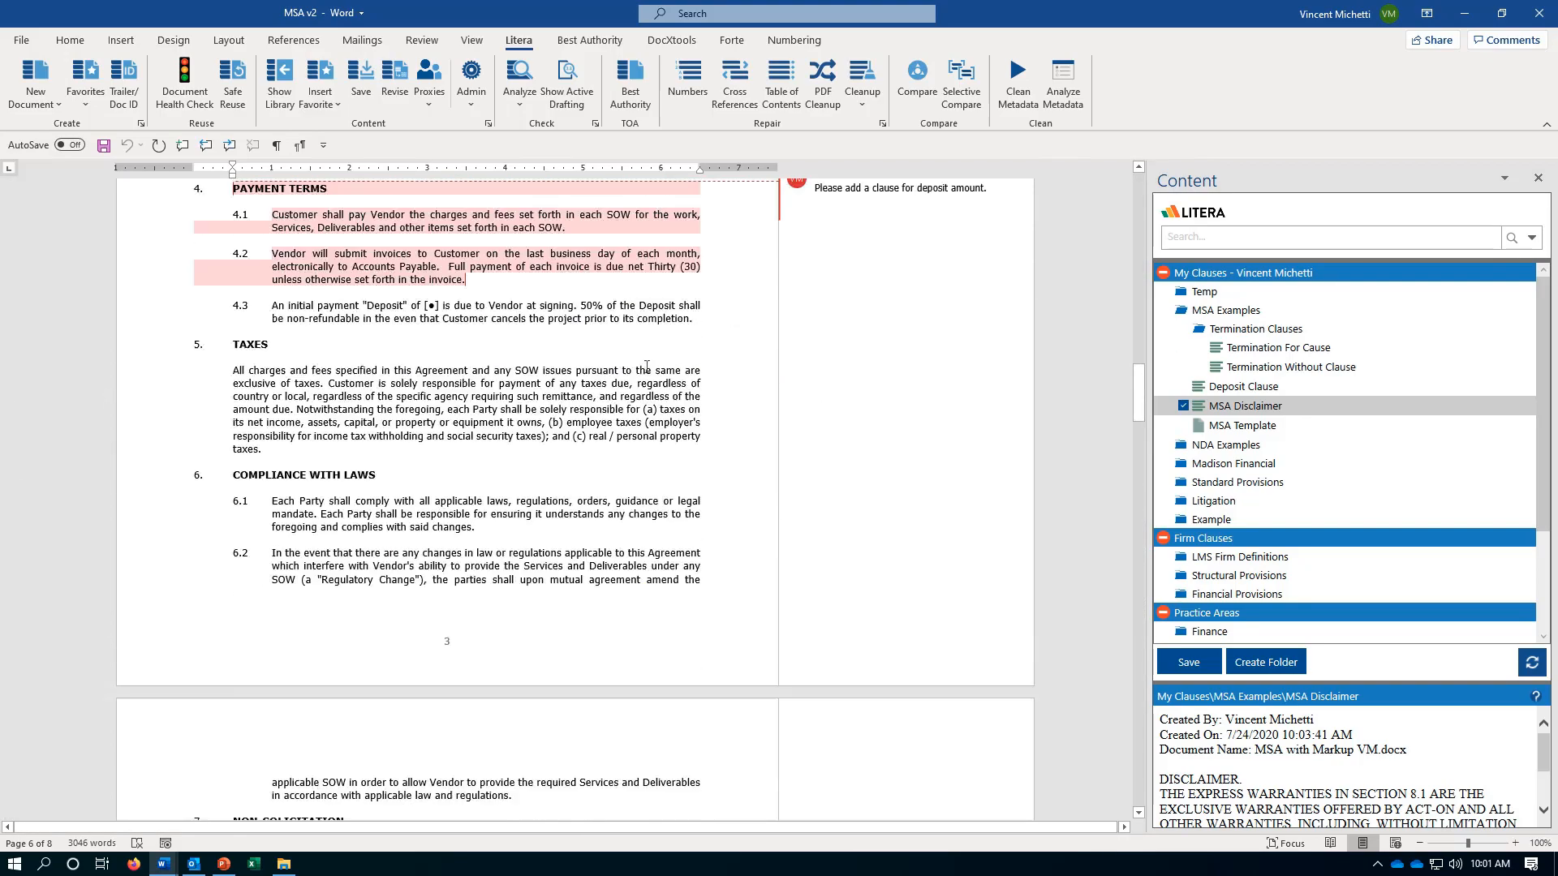
scroll(646, 367, up, 20)
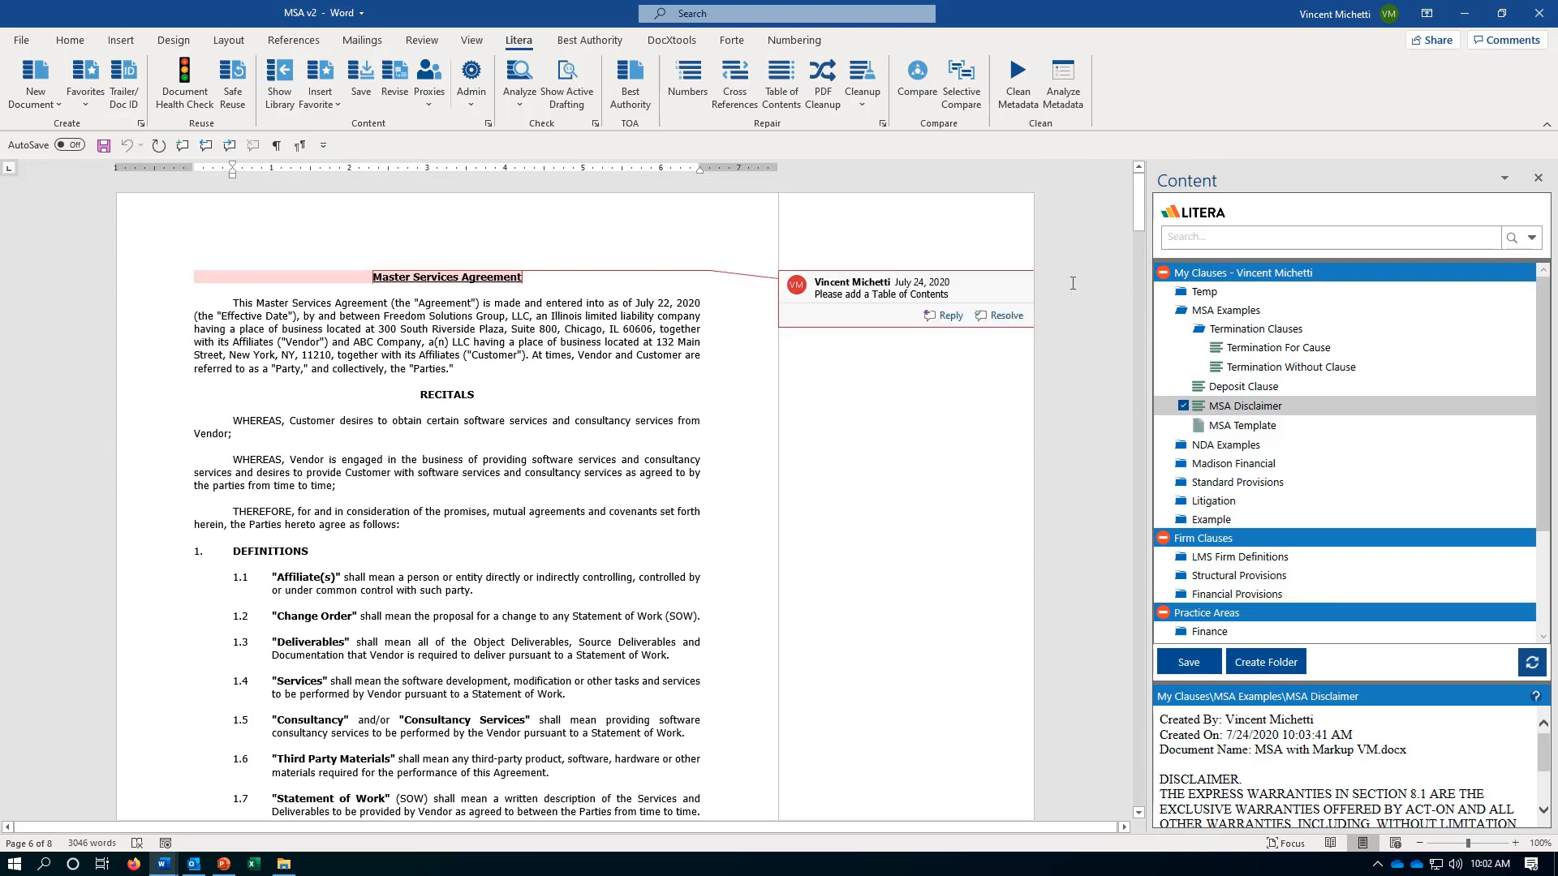
click(1538, 177)
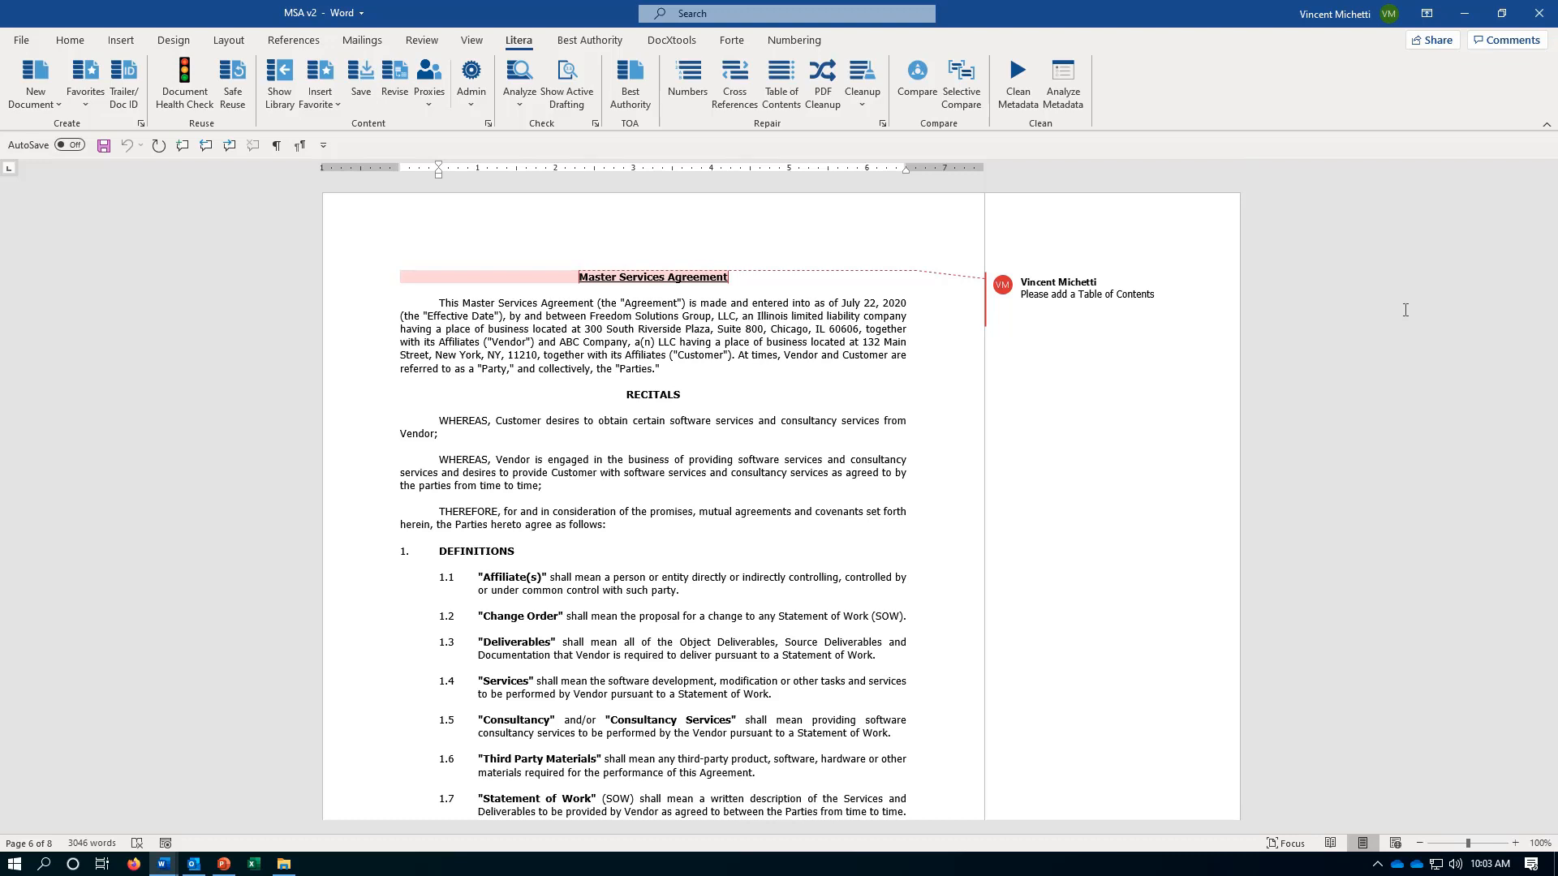
Step: Analyze the agreement and locate the SECTION 8.1 reference issue in the Disclaimer section
click(522, 76)
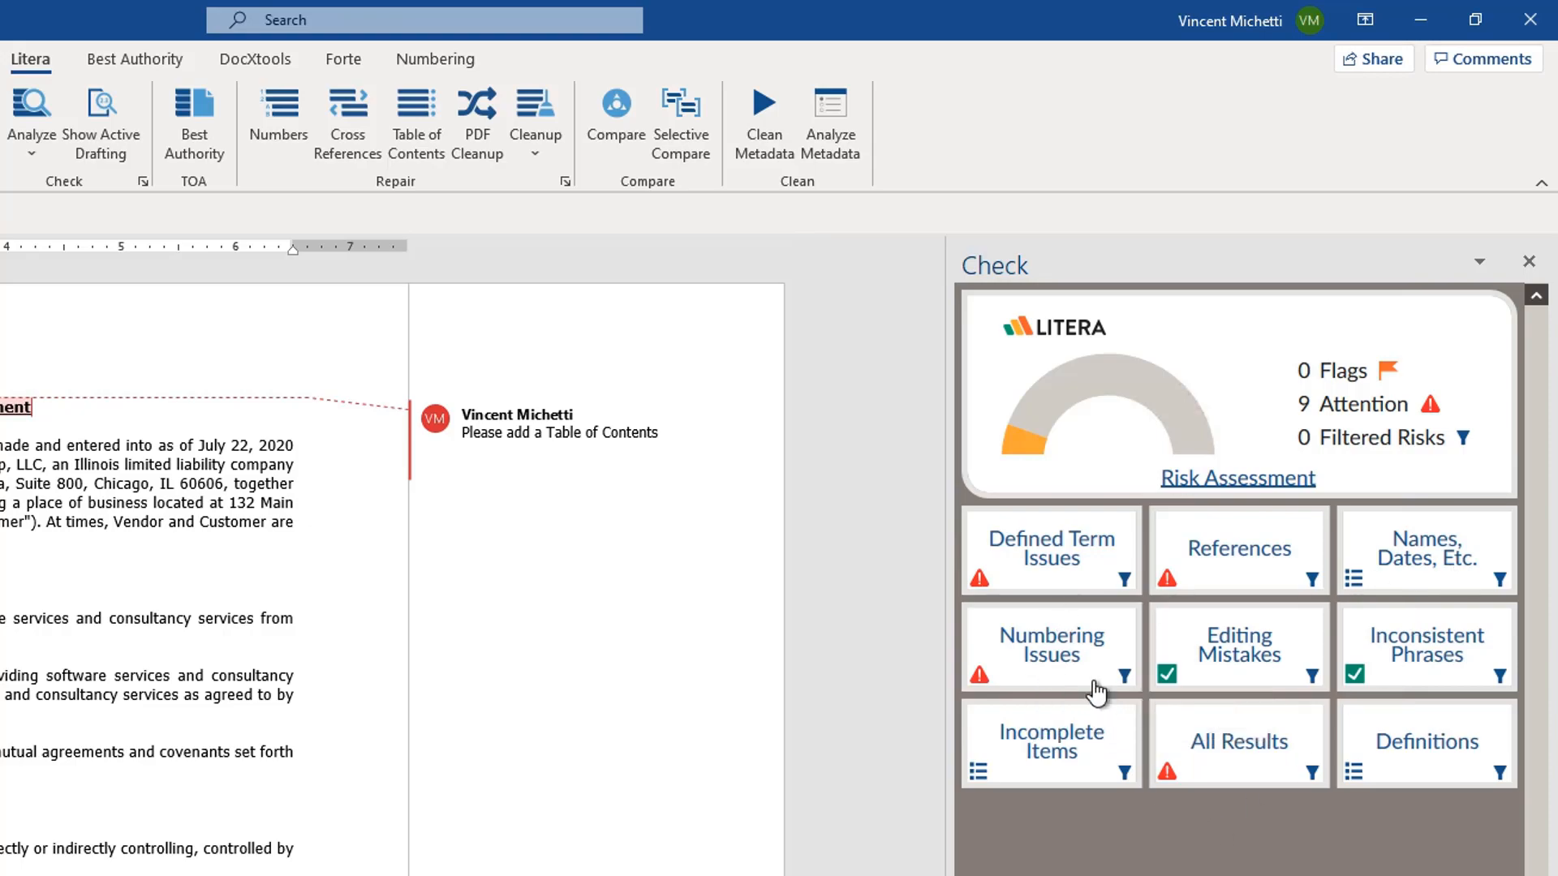
click(1186, 591)
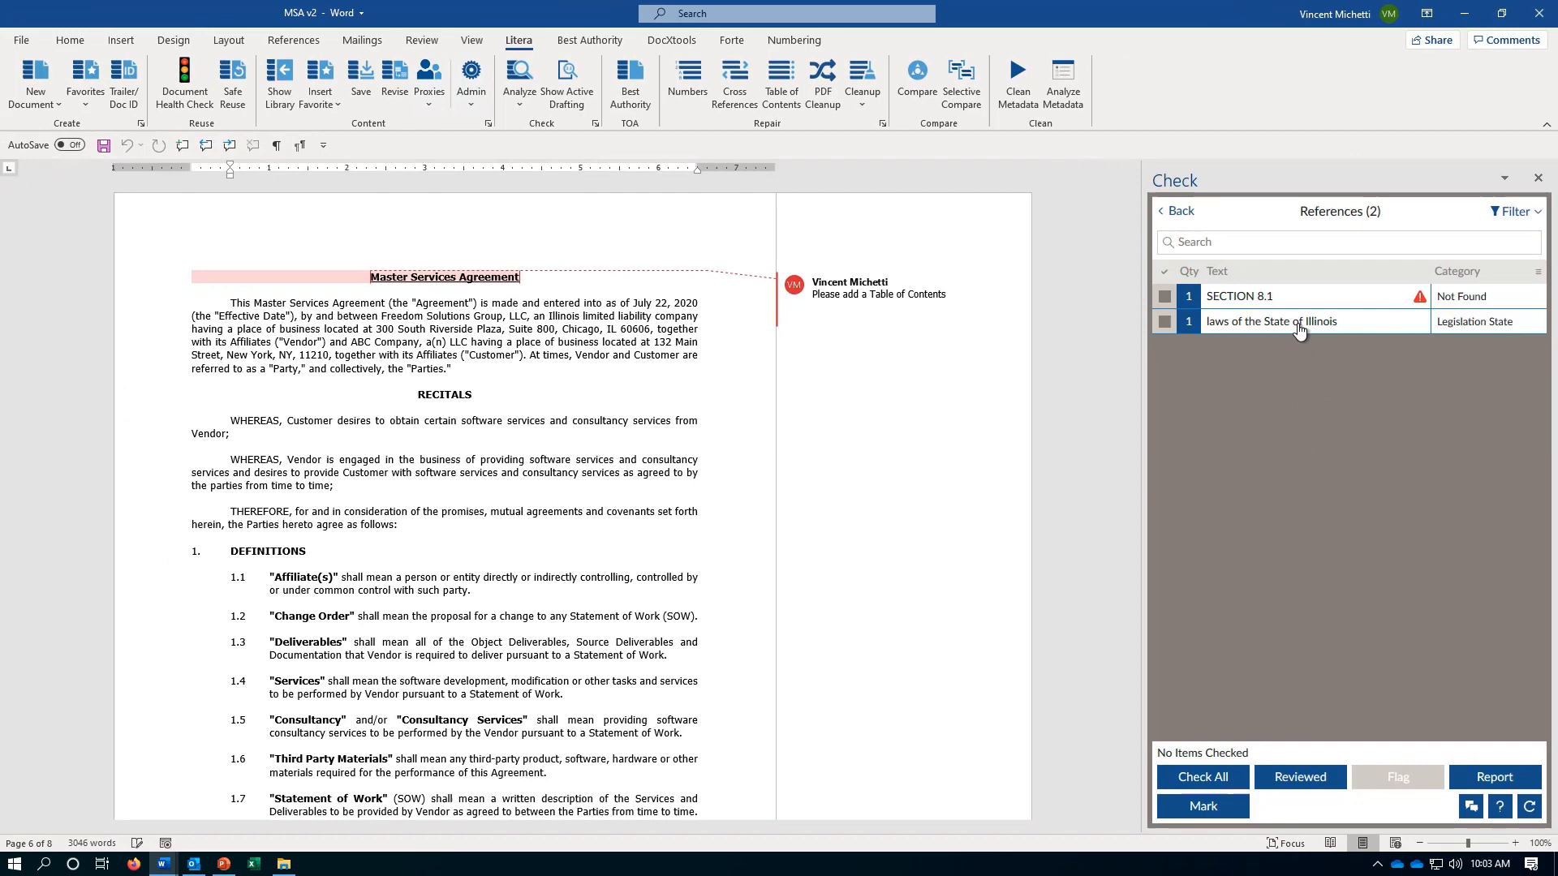
click(1294, 299)
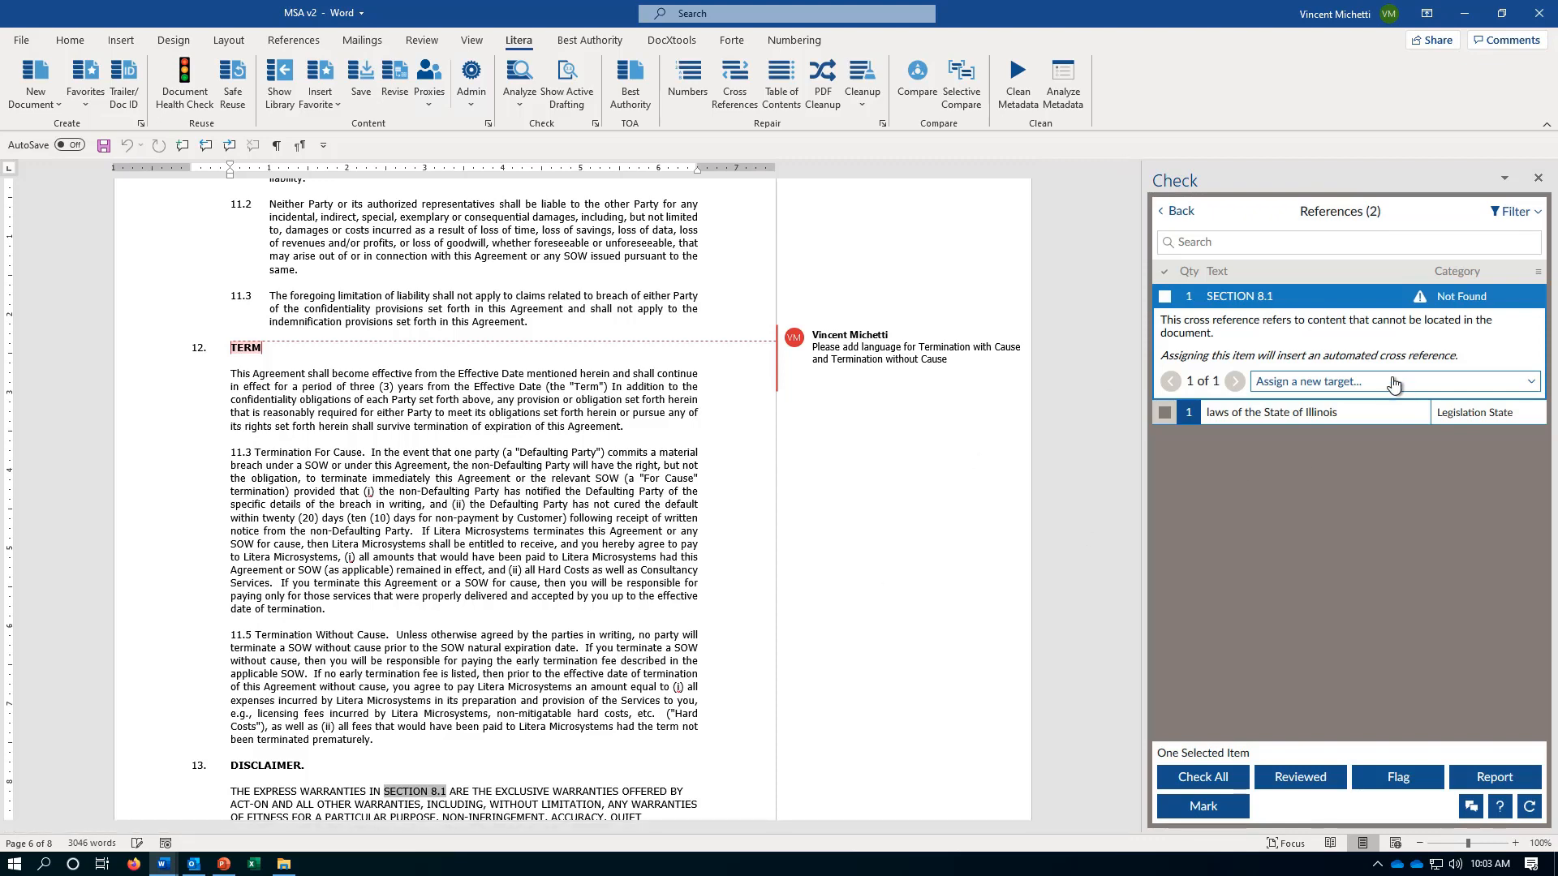
scroll(885, 568, down, 1)
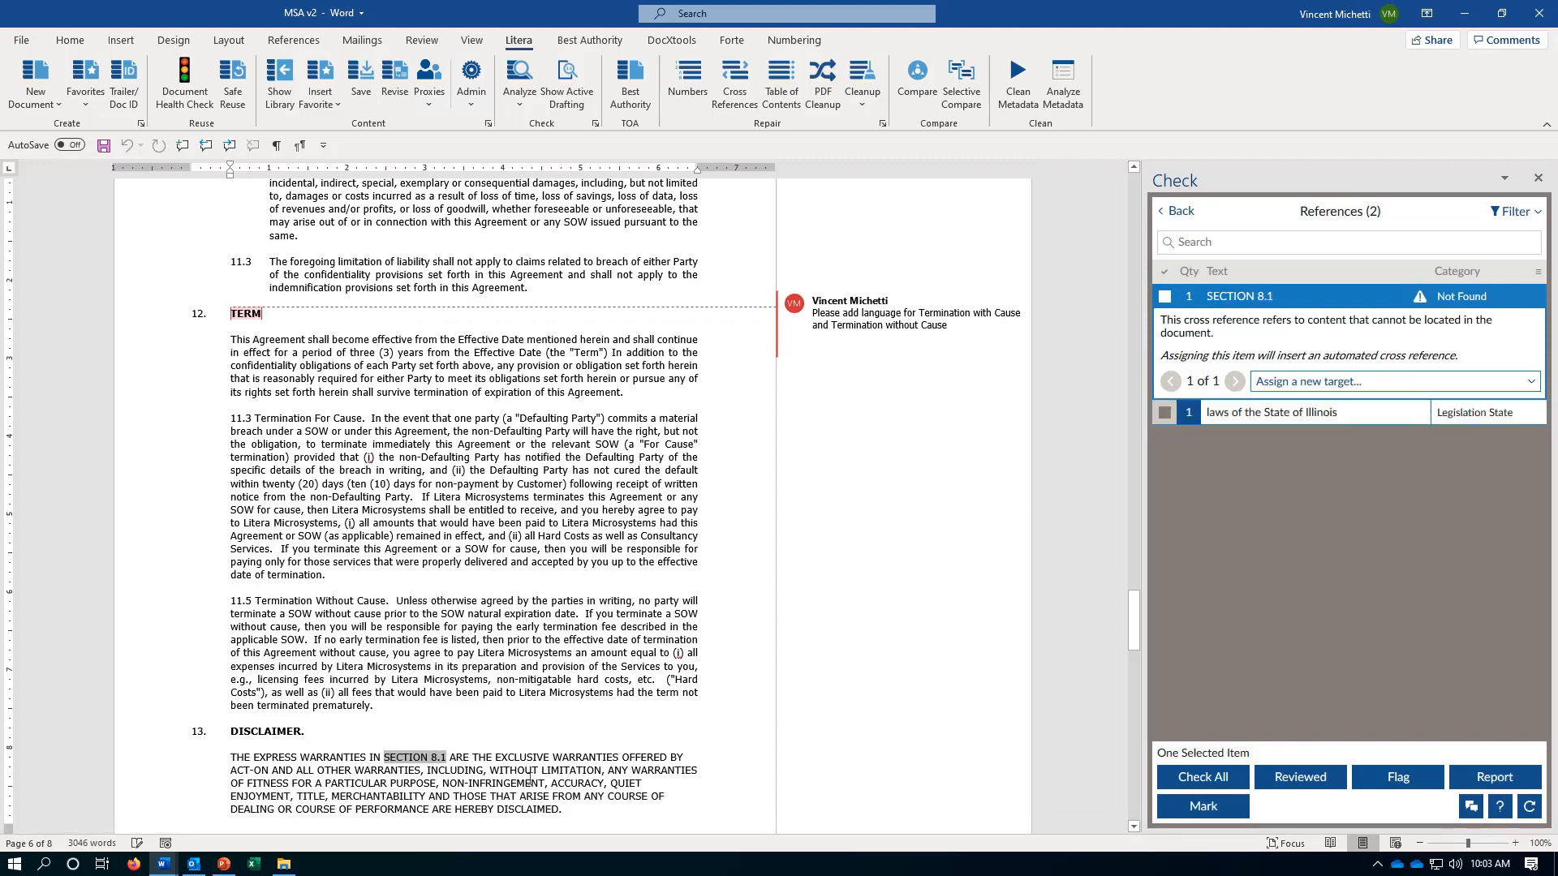
Step: Assign the SECTION 8.1 cross-reference a new target, clause 10.2 Limited Warranty under Representations and Warranties
click(1452, 391)
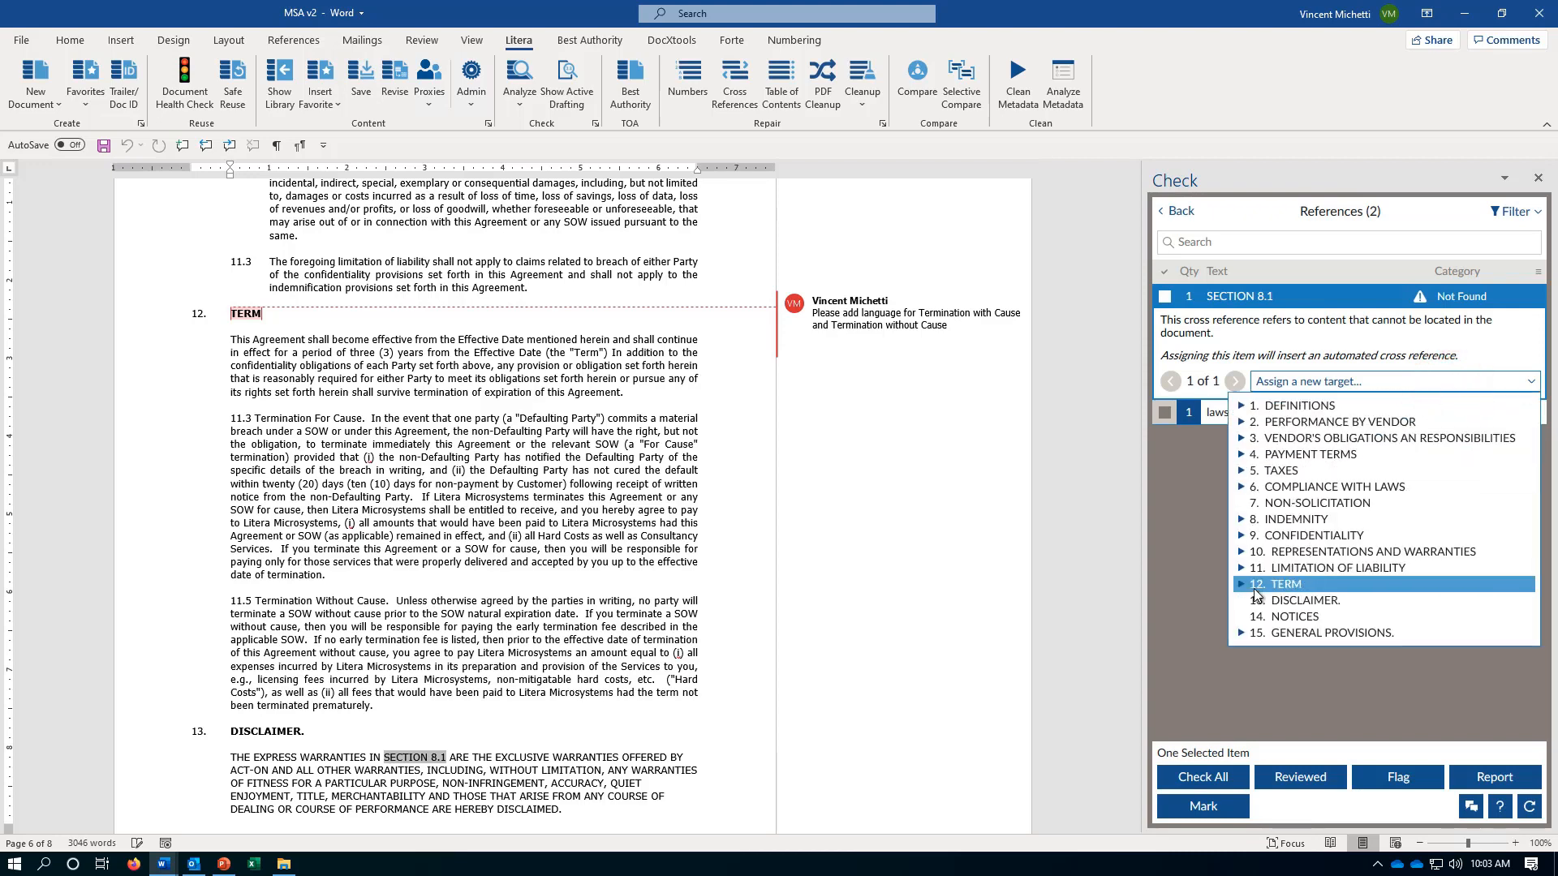
click(1239, 554)
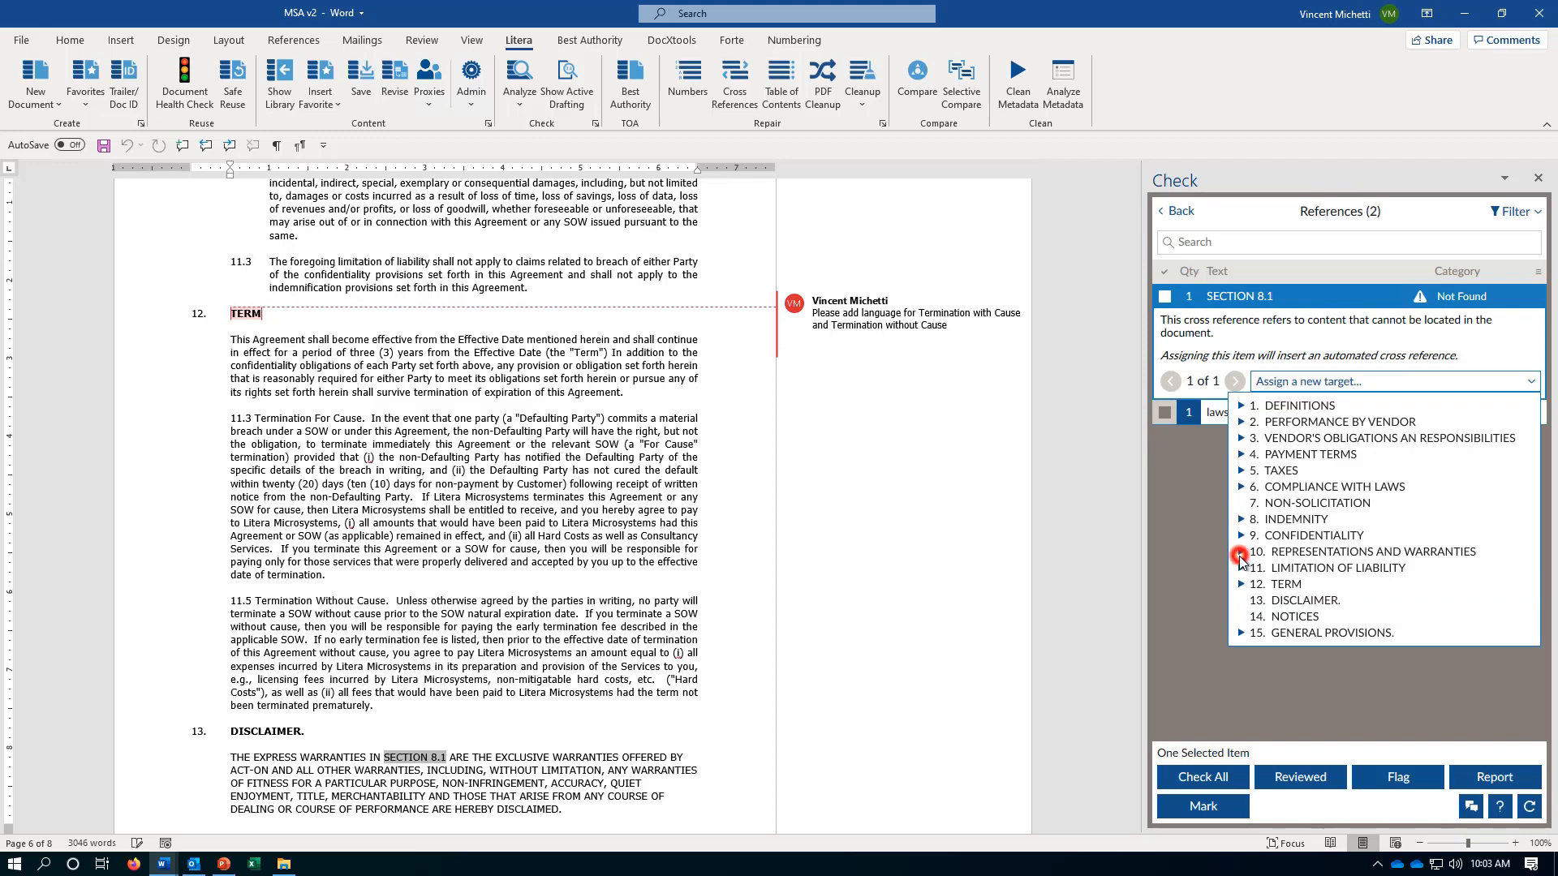
click(1294, 601)
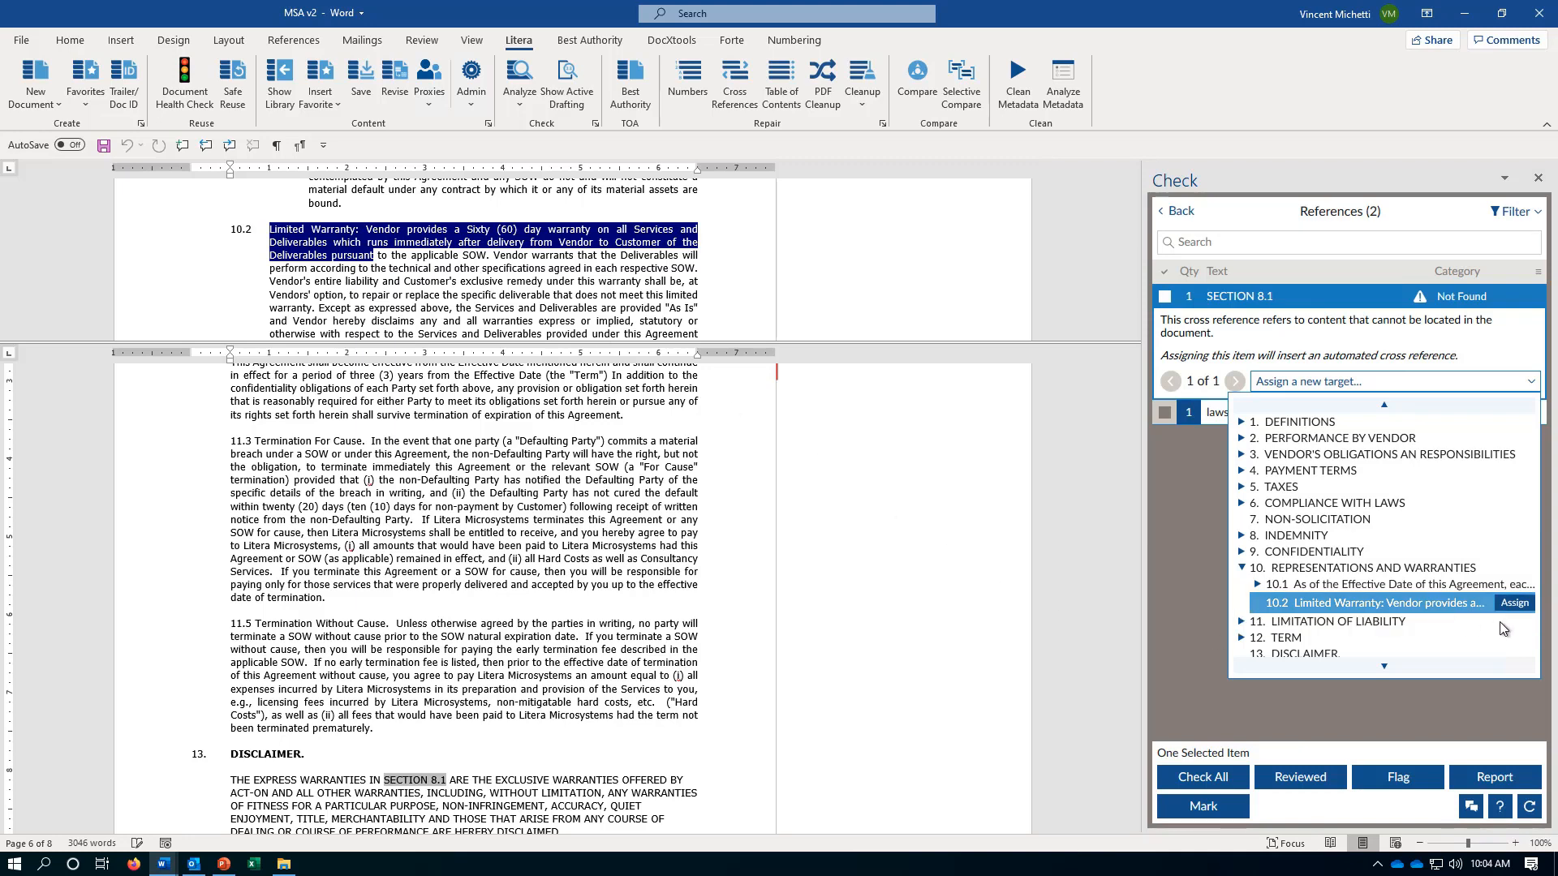
click(1517, 608)
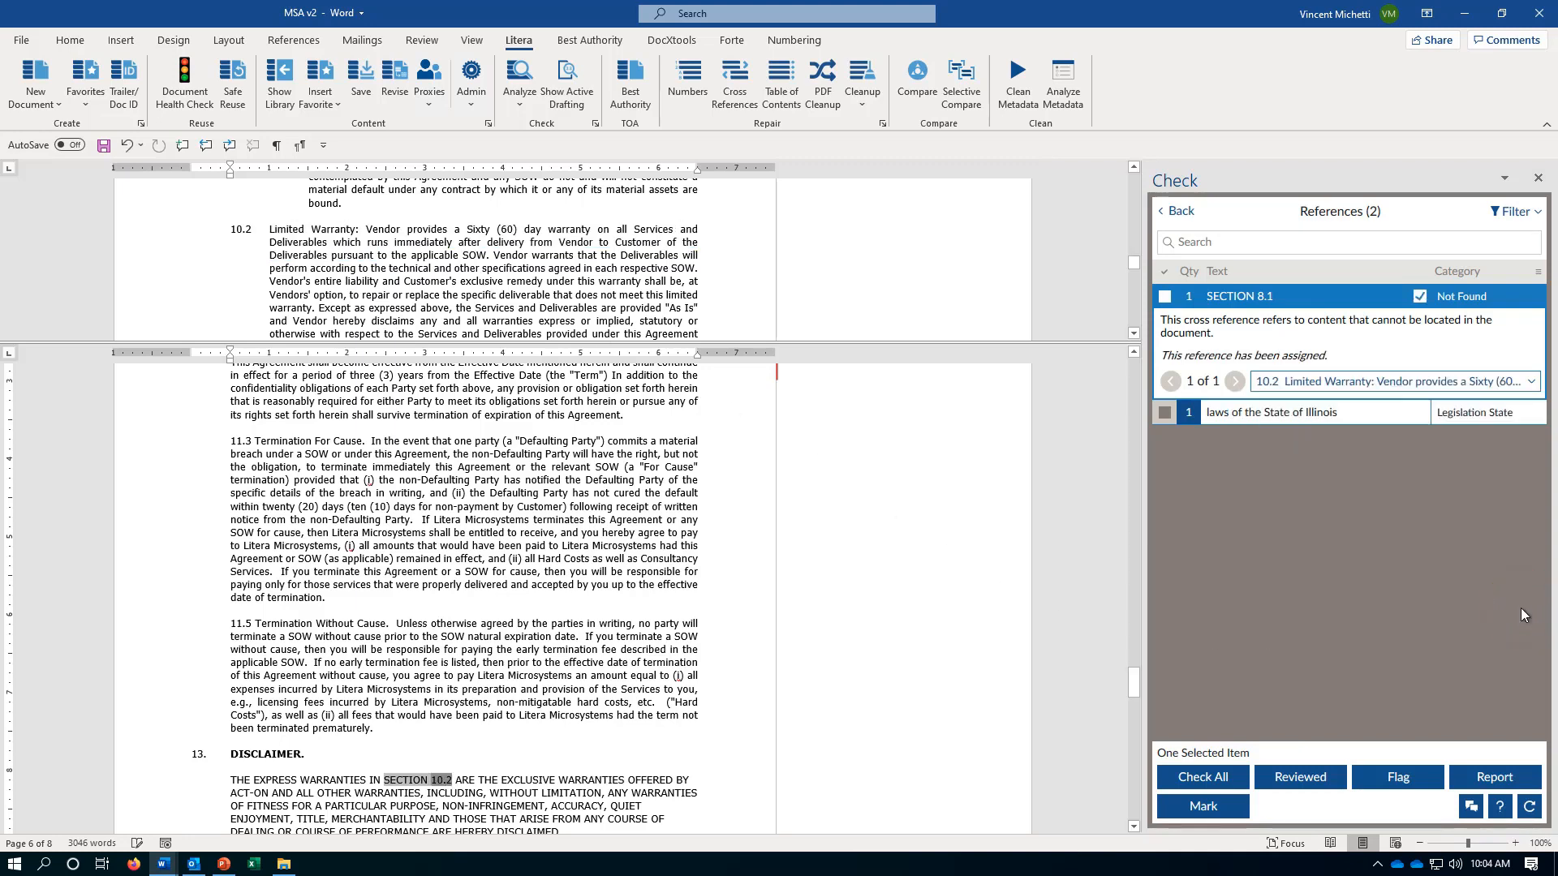
Step: Repair the out-of-order numbers on the two termination clauses with the automatic Numbers fix and refresh the numbering check
click(1181, 214)
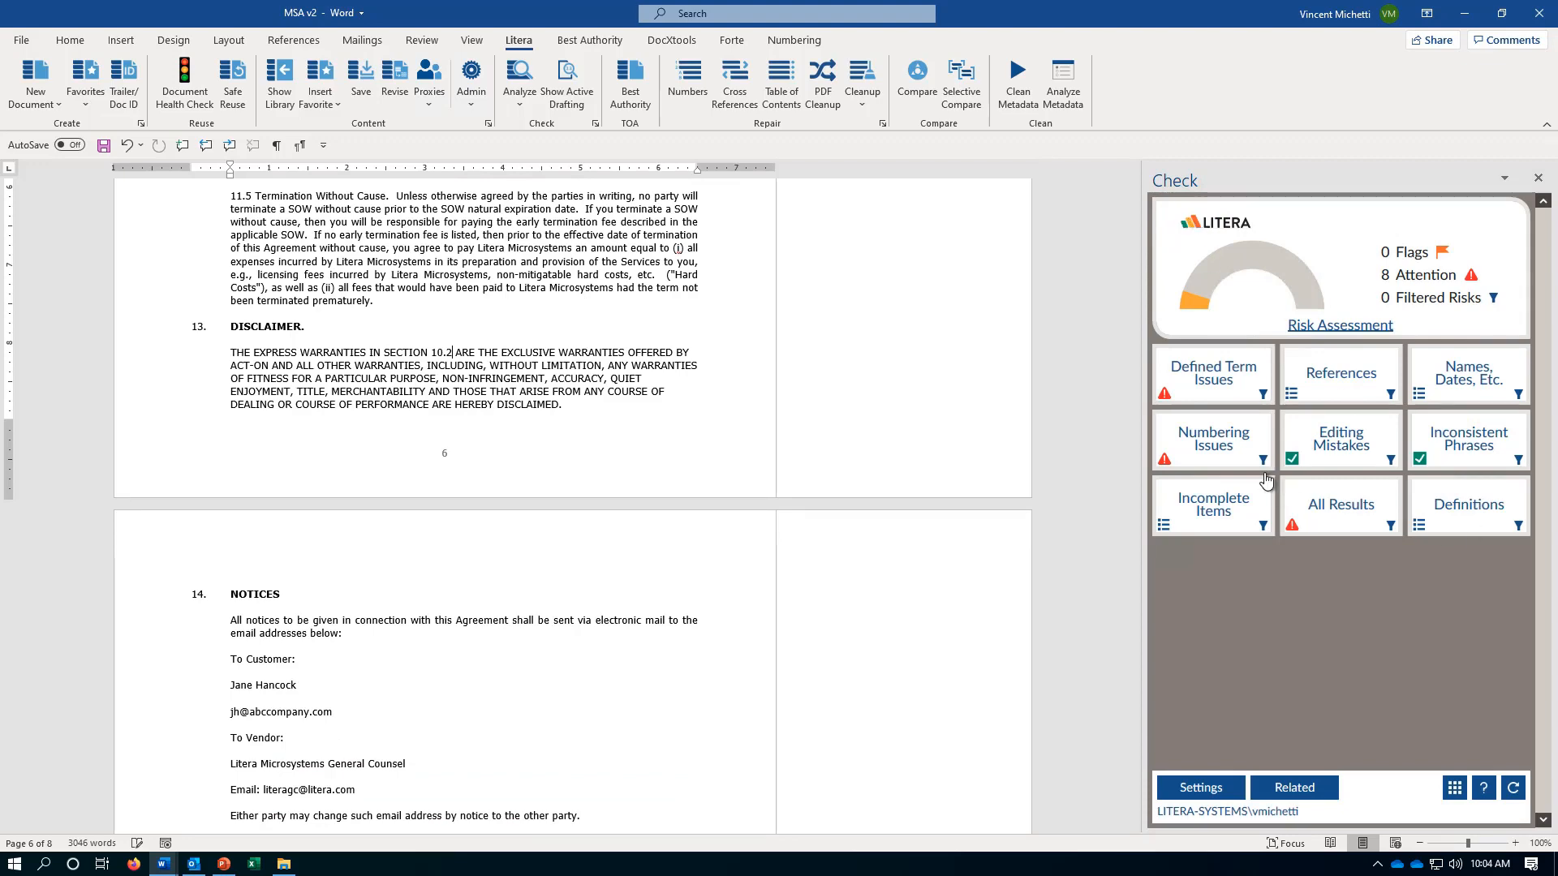
click(1220, 448)
click(1258, 309)
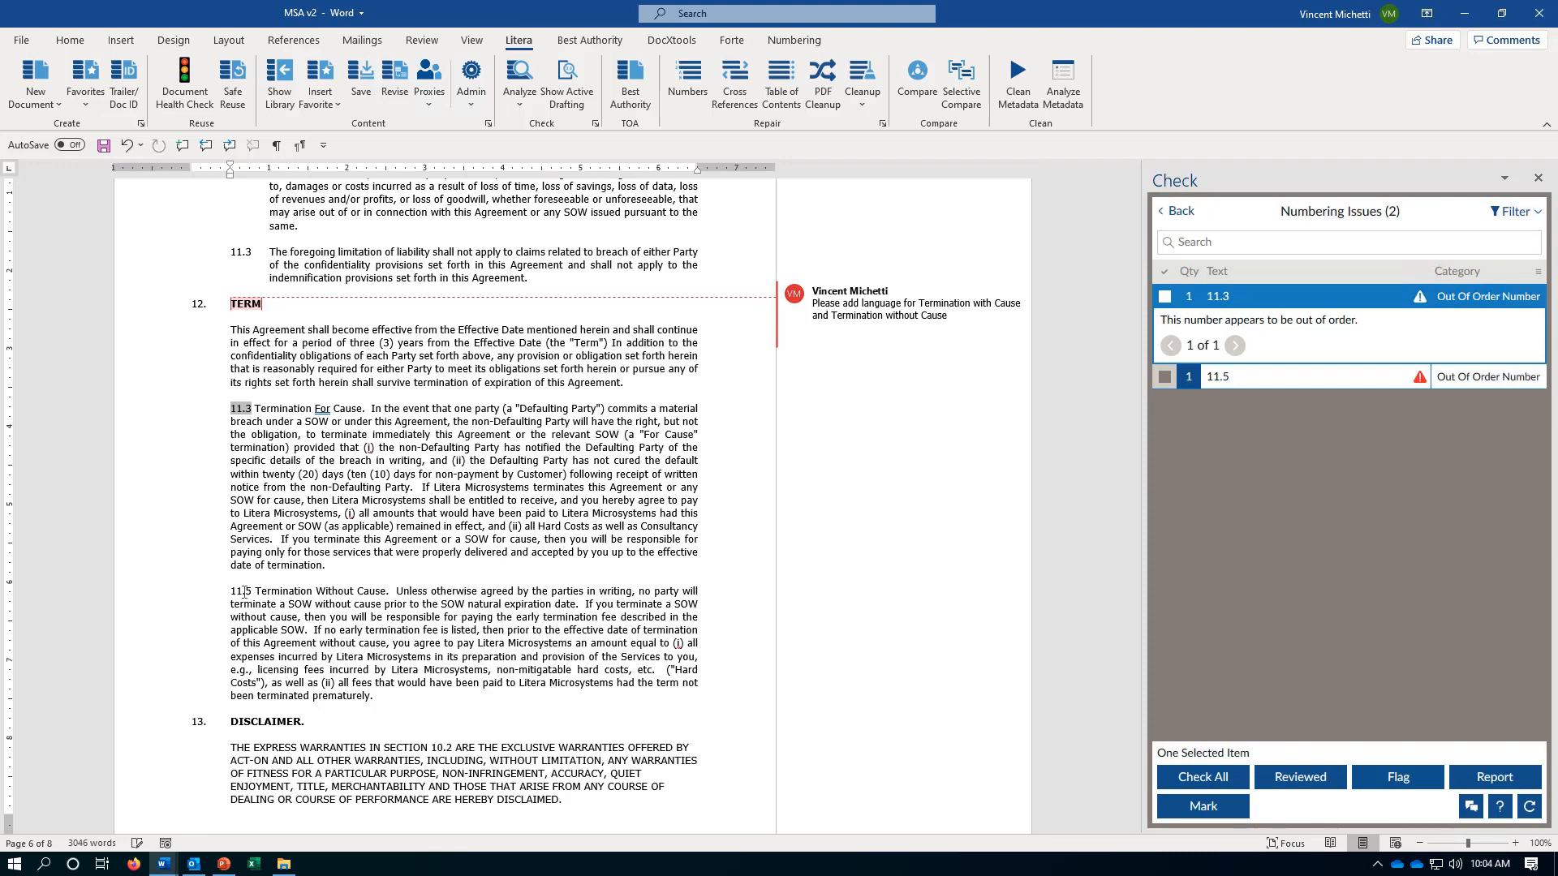
click(696, 109)
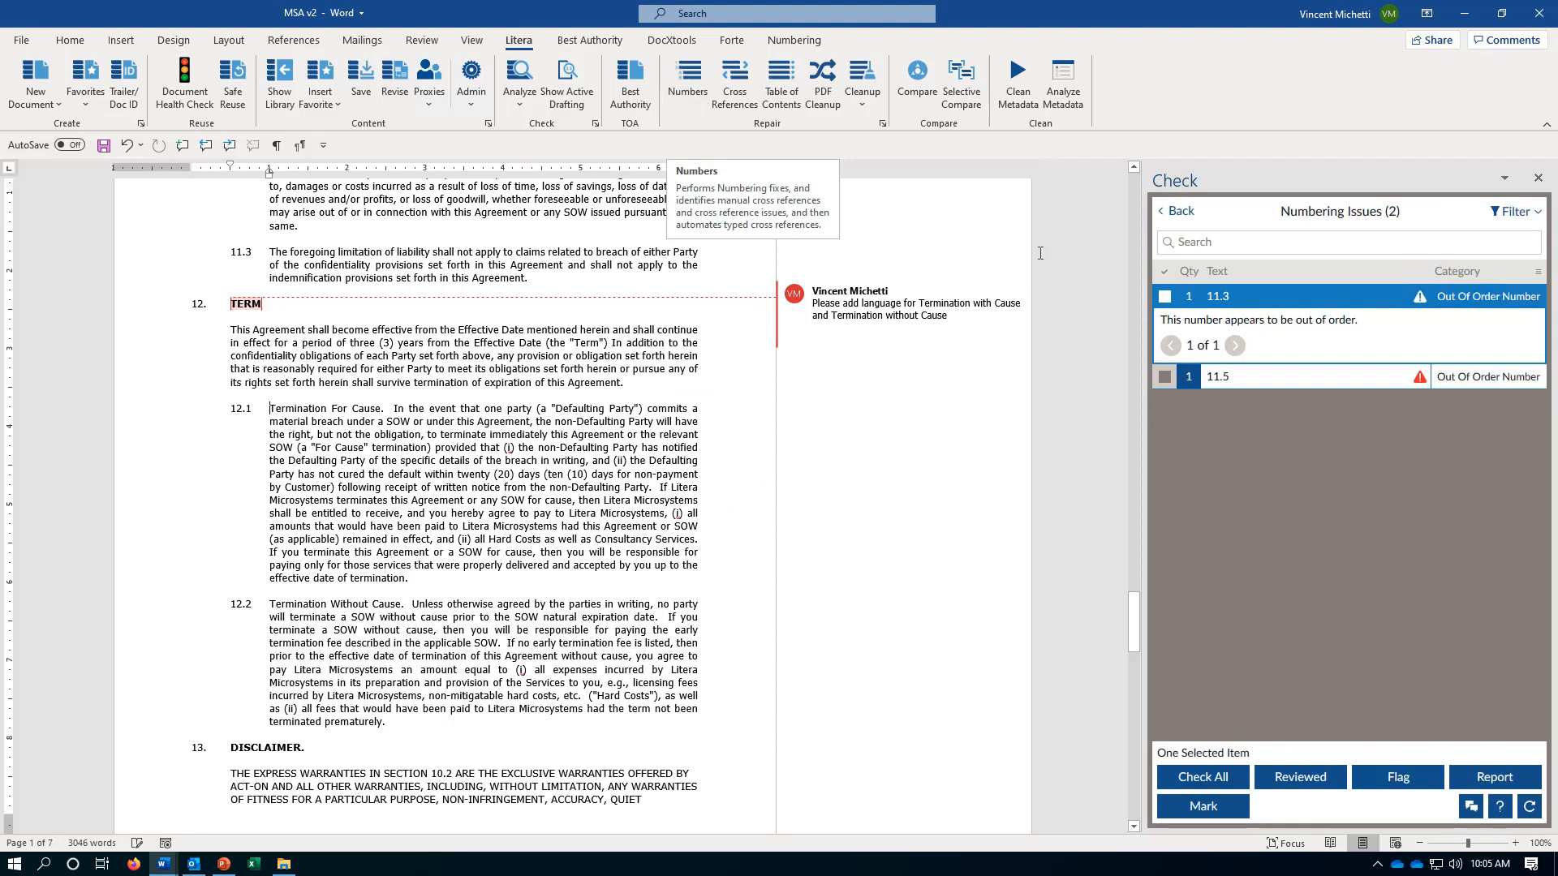
click(1530, 807)
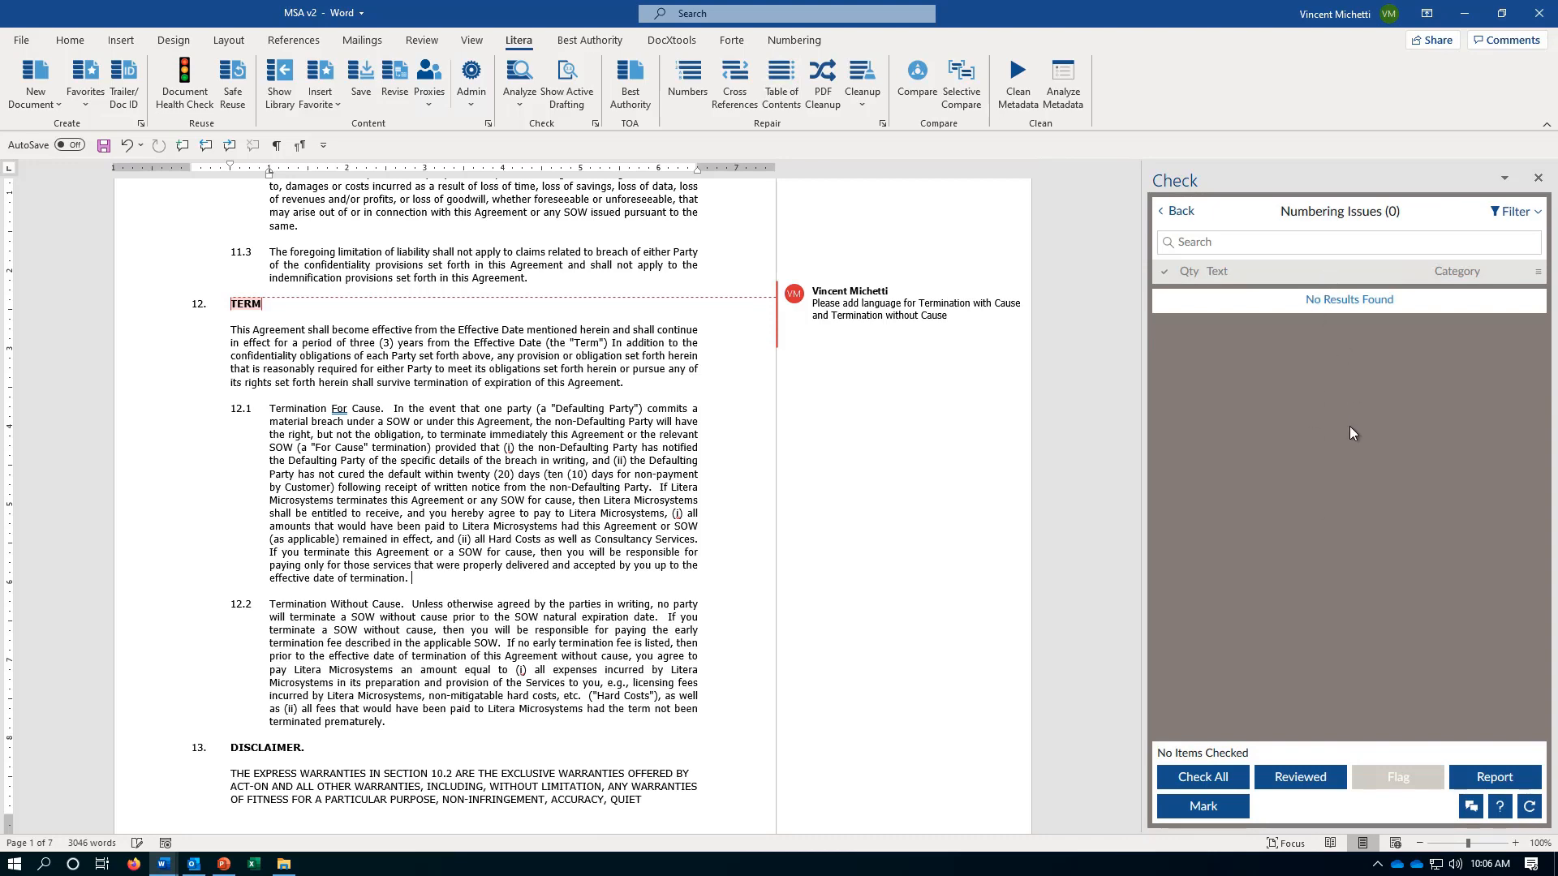
click(1162, 211)
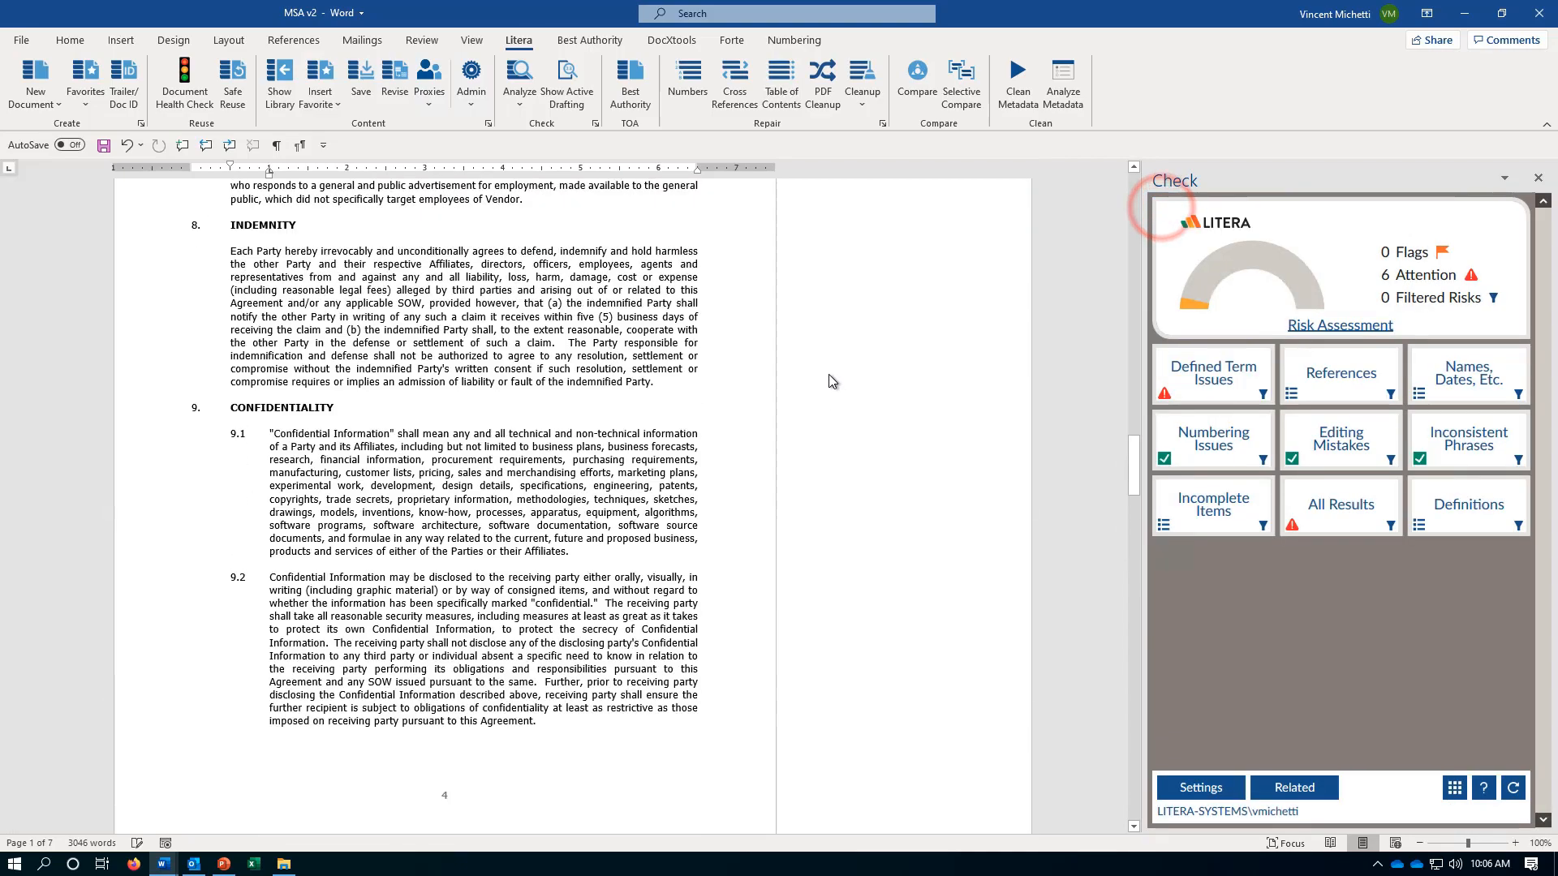
Step: Insert a one-level table of contents at the top of the Master Services Agreement
scroll(832, 381, up, 20)
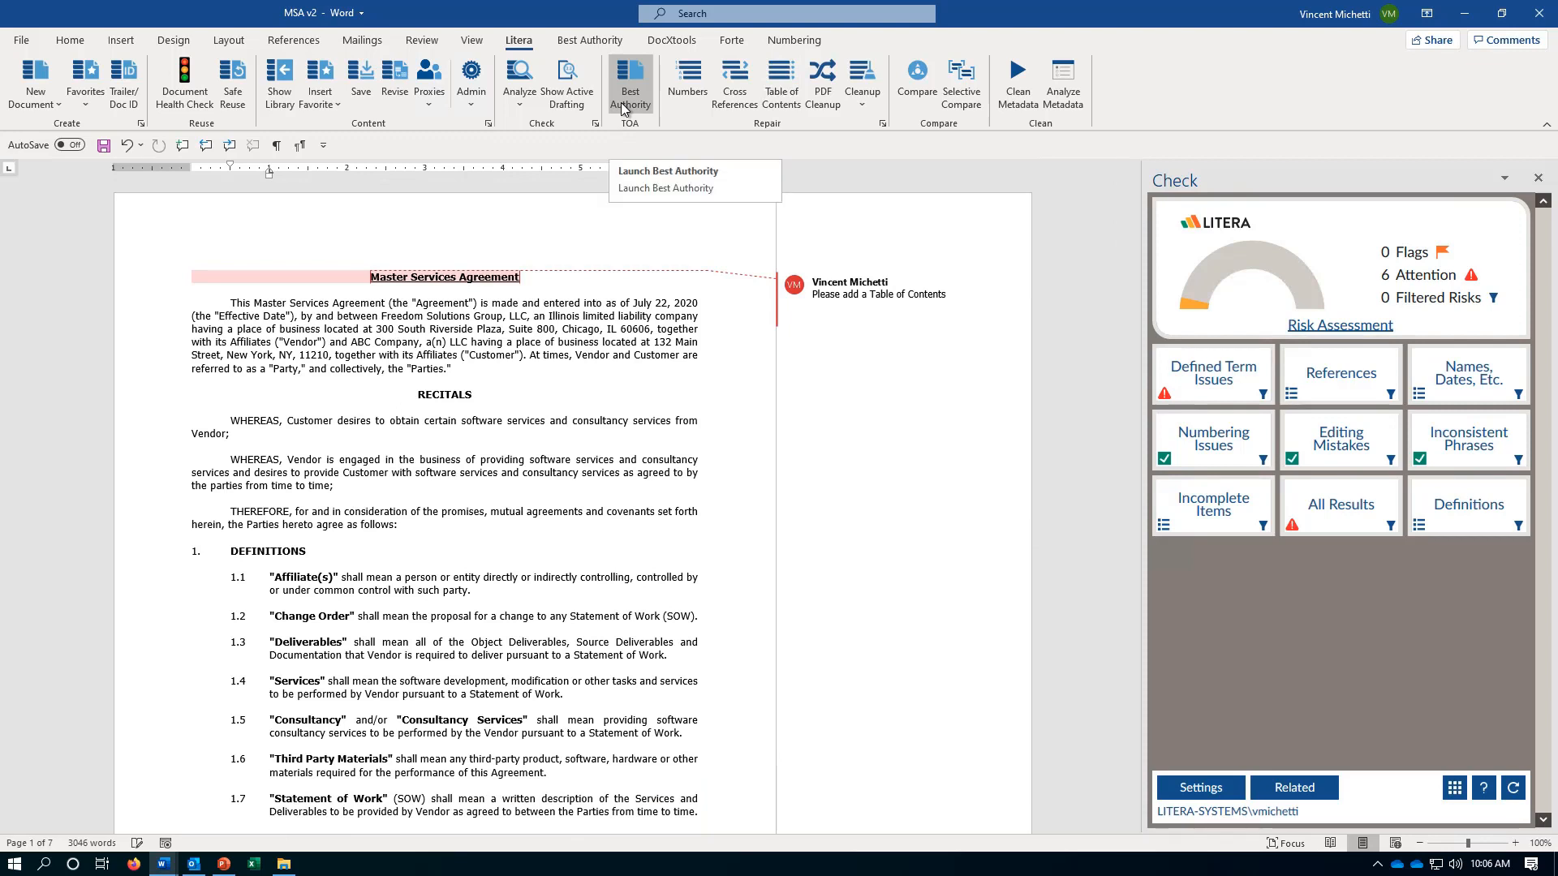
click(783, 98)
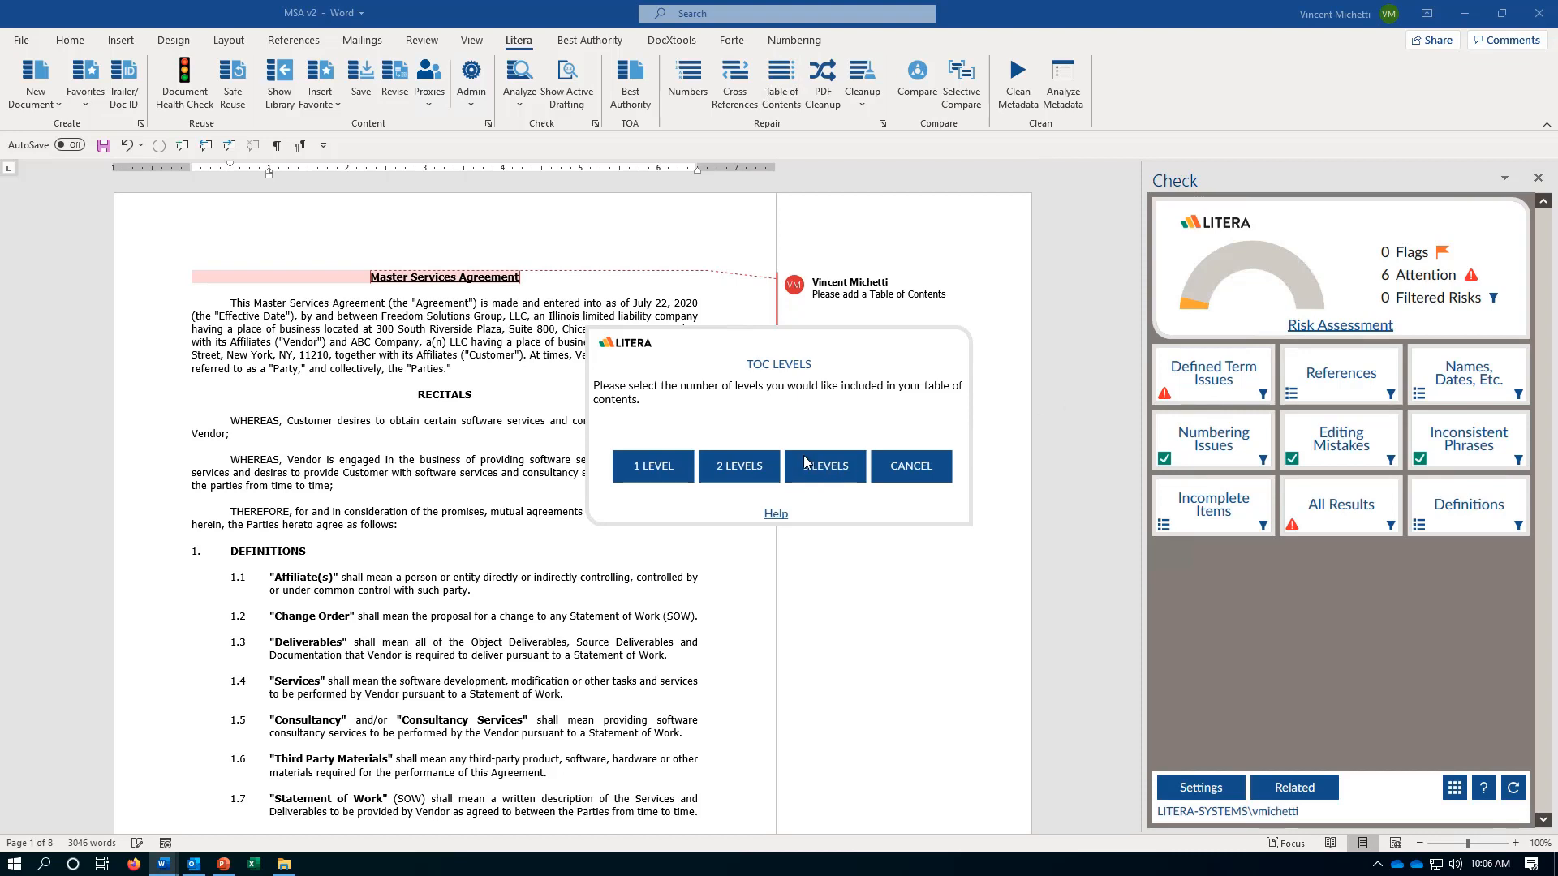
click(645, 466)
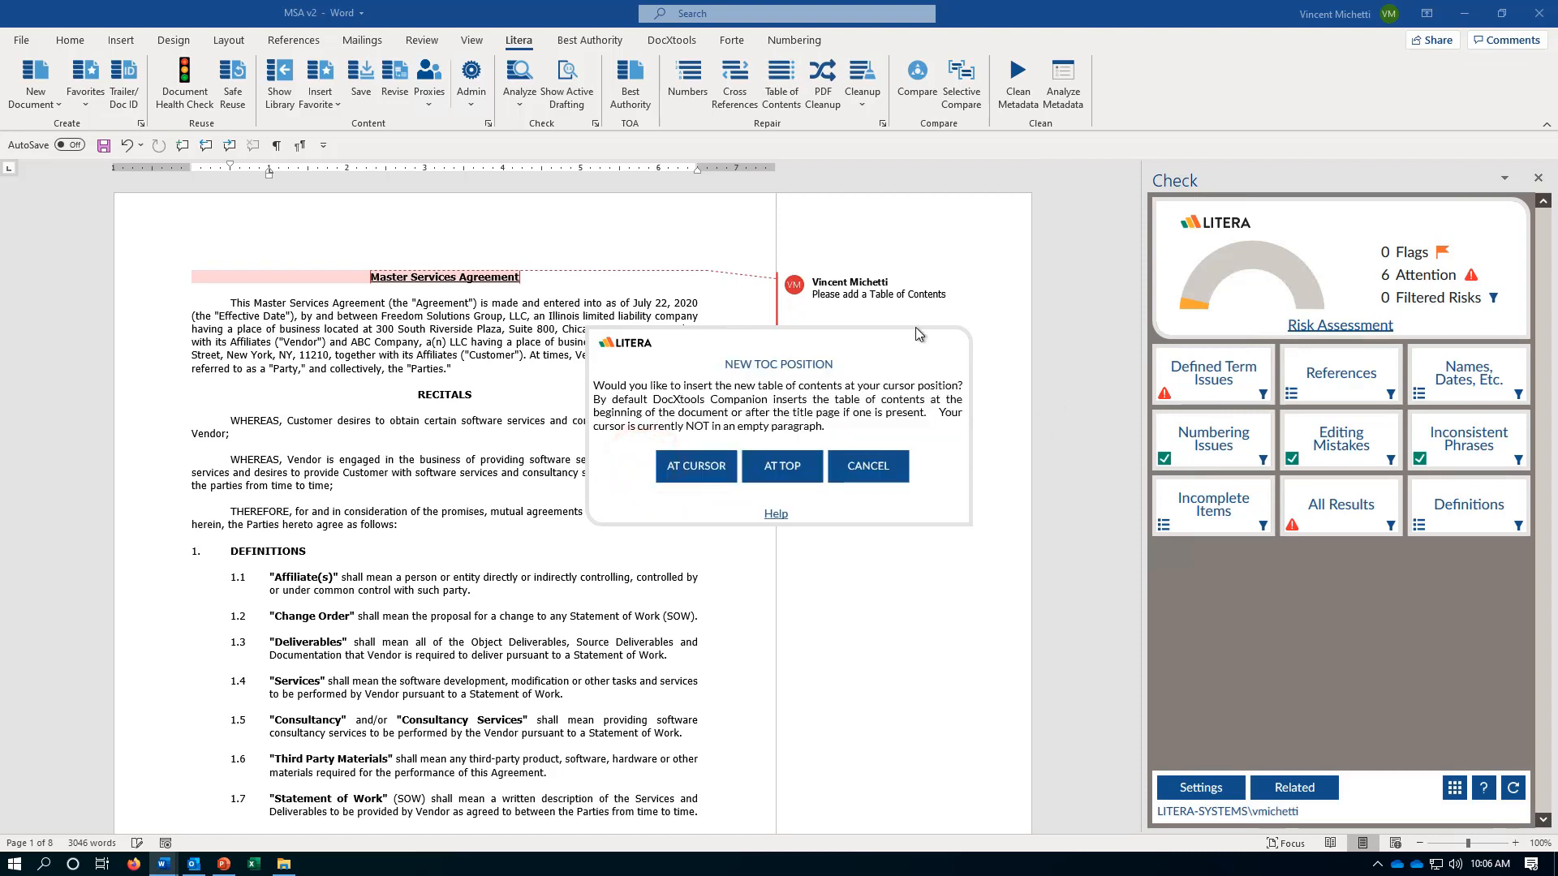
click(779, 476)
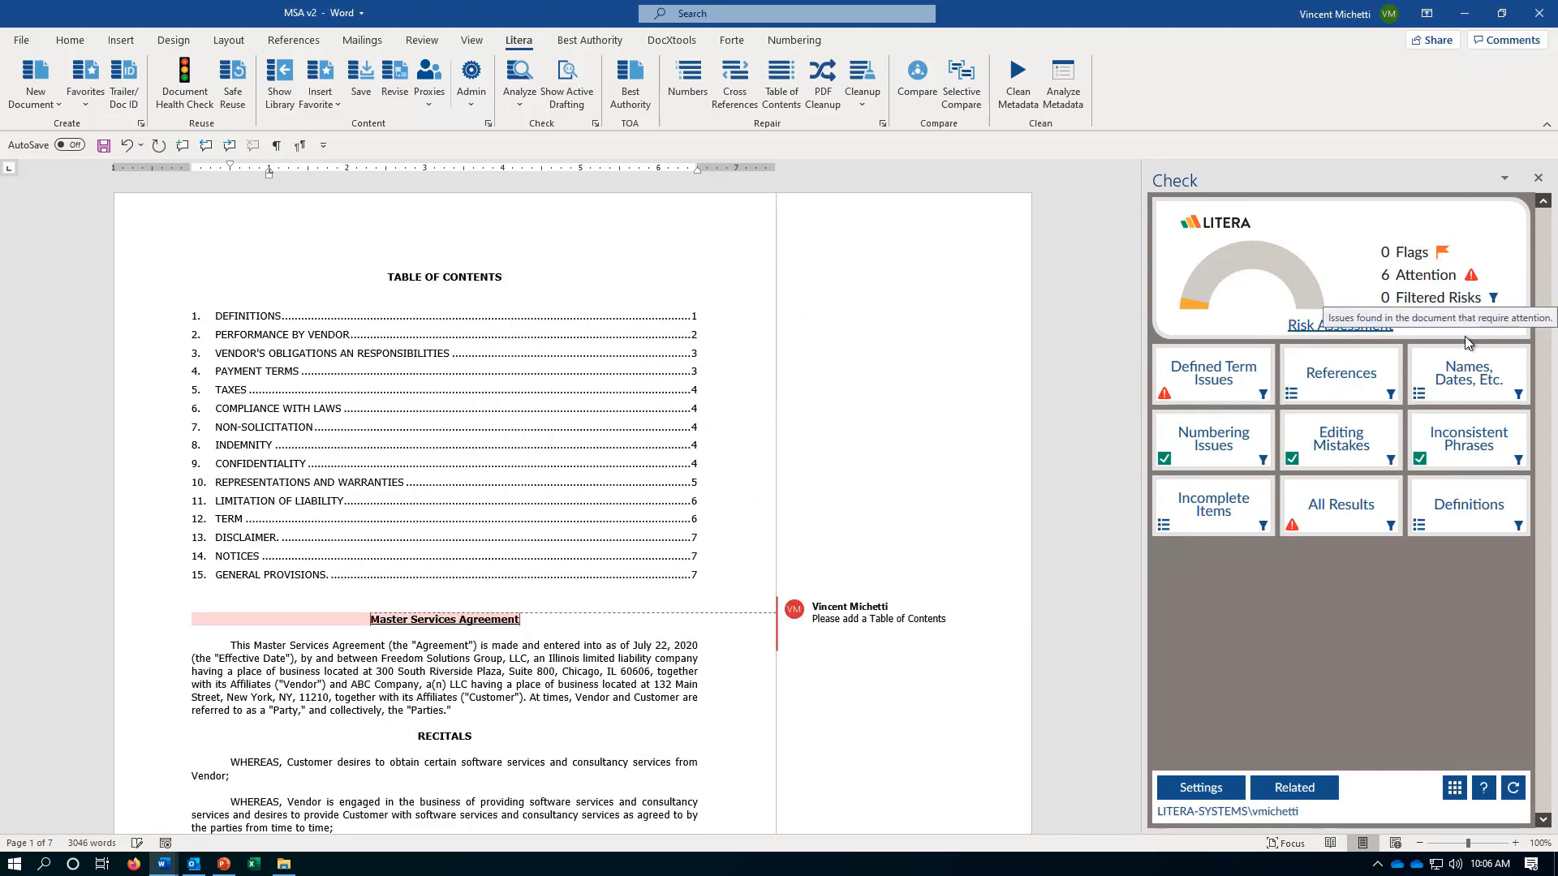
Step: Close the check results and open Acme Film Productions v8 from the Companion Suite Demo Packet folder
click(1537, 178)
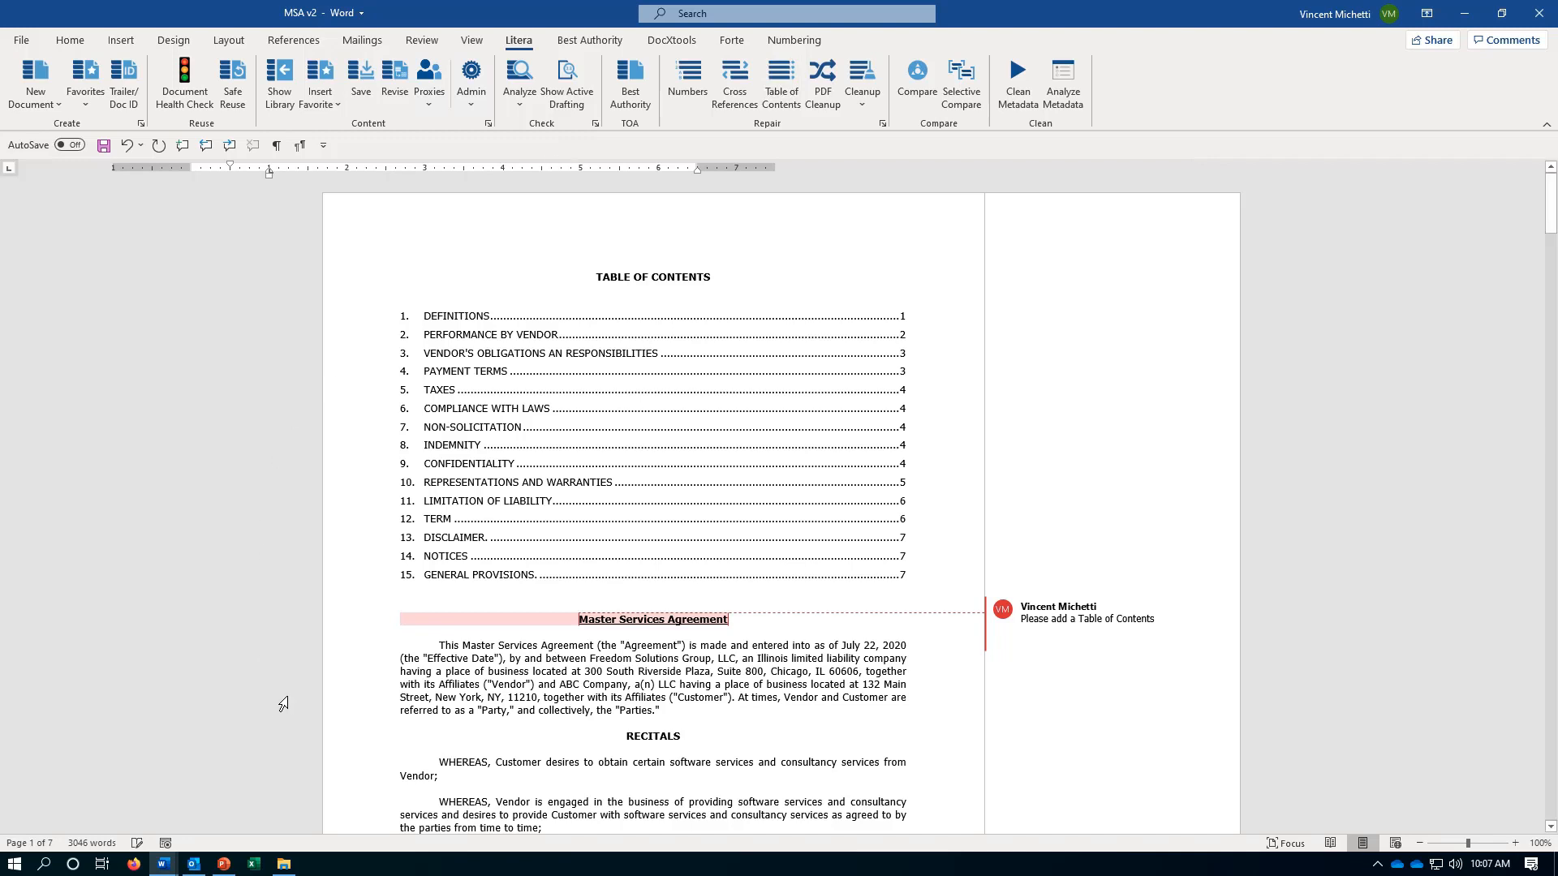
click(283, 864)
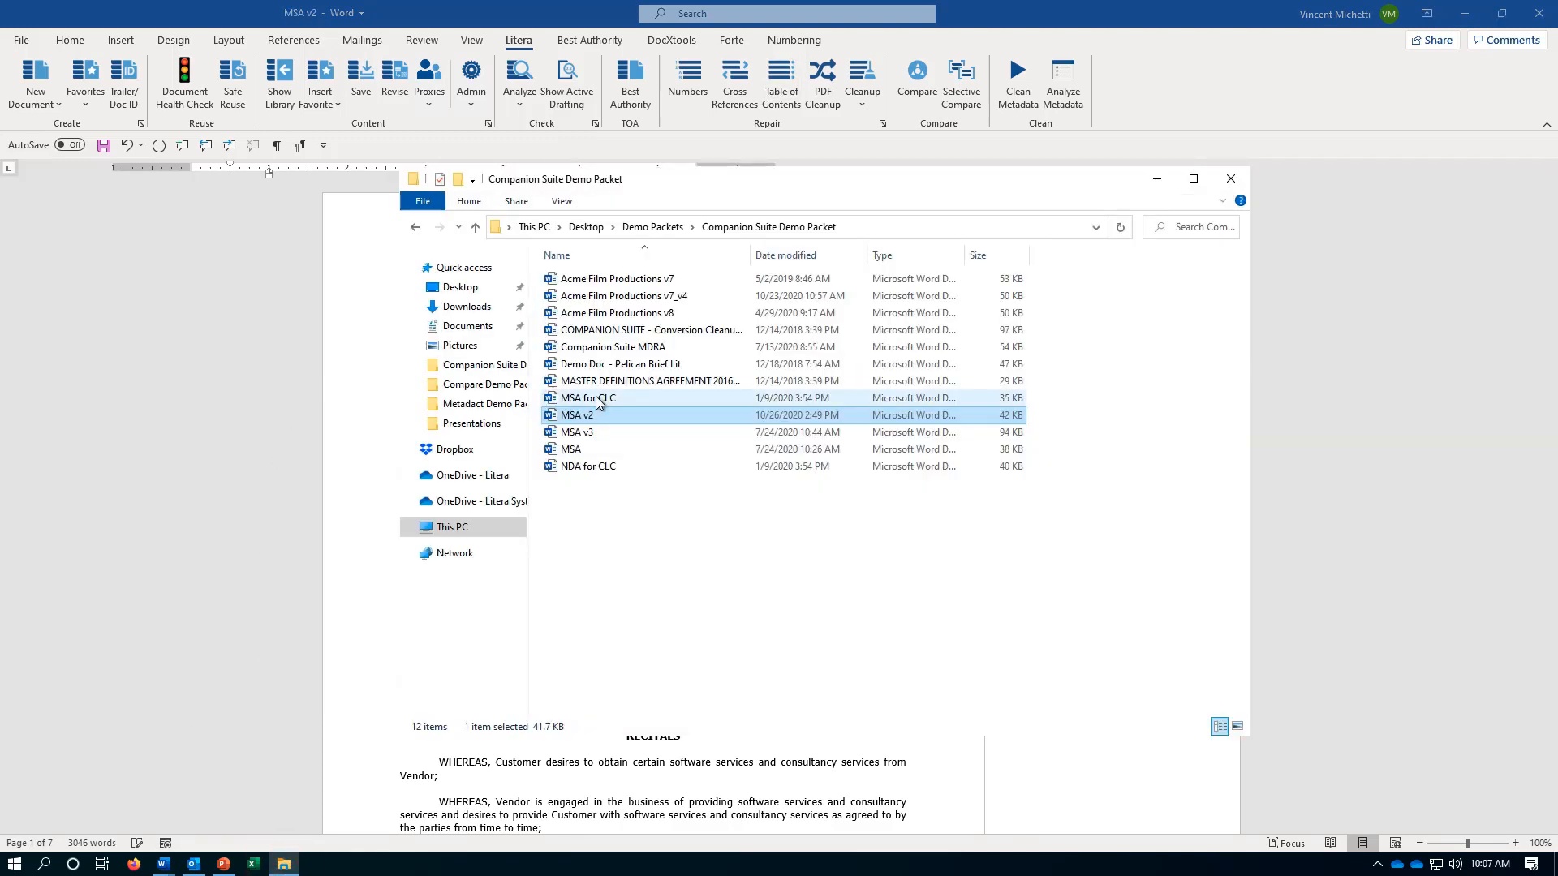
double_click(613, 313)
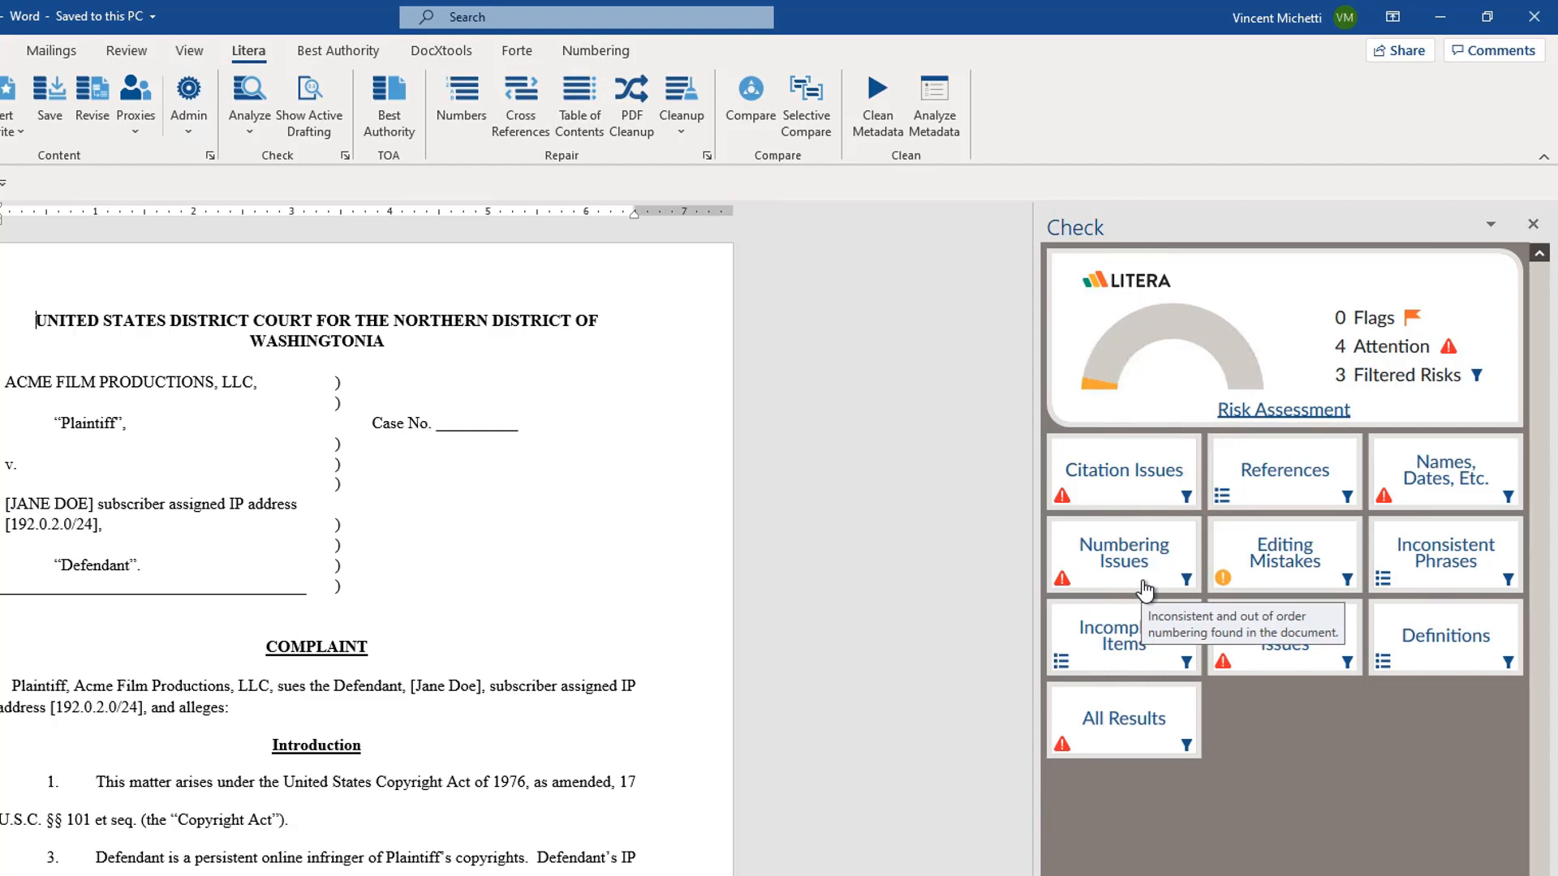
Step: Examine the flagged address among the names and dates check results of the complaint
click(1427, 503)
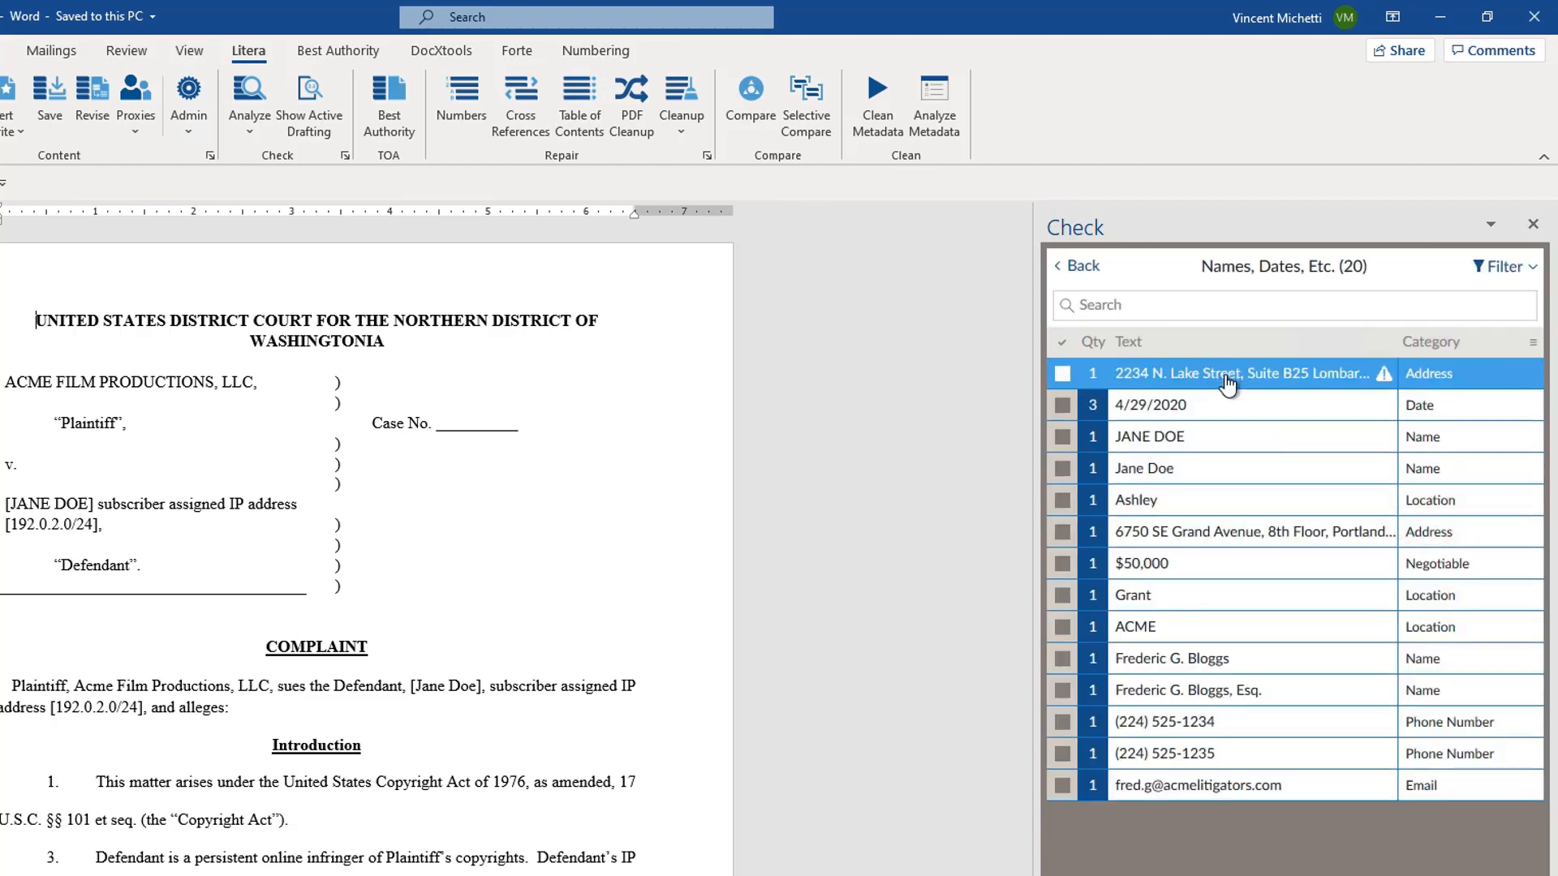
click(1227, 377)
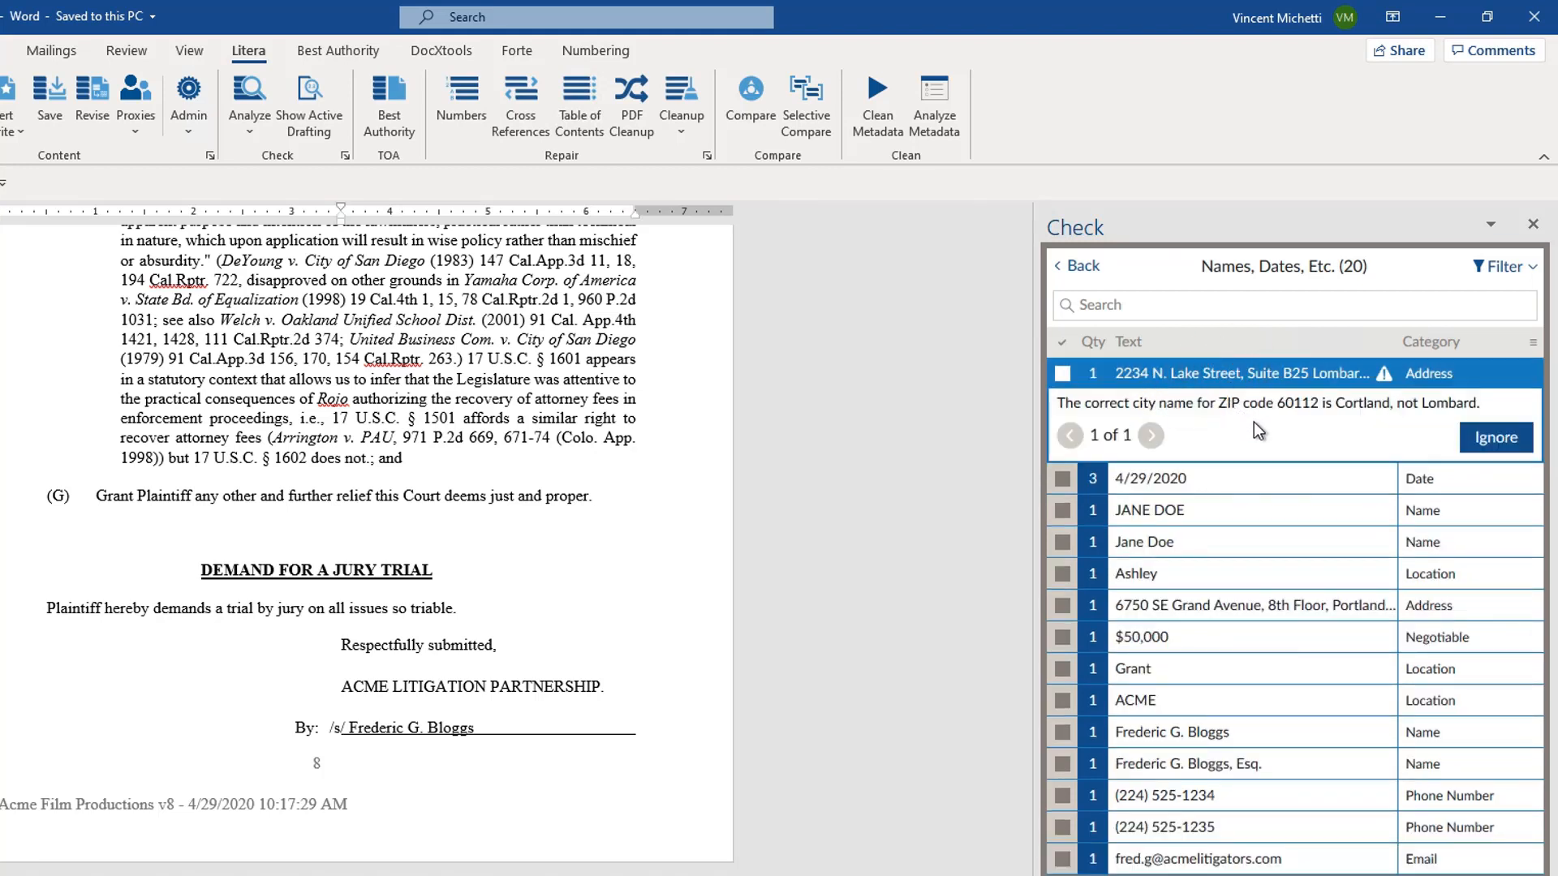
click(1078, 266)
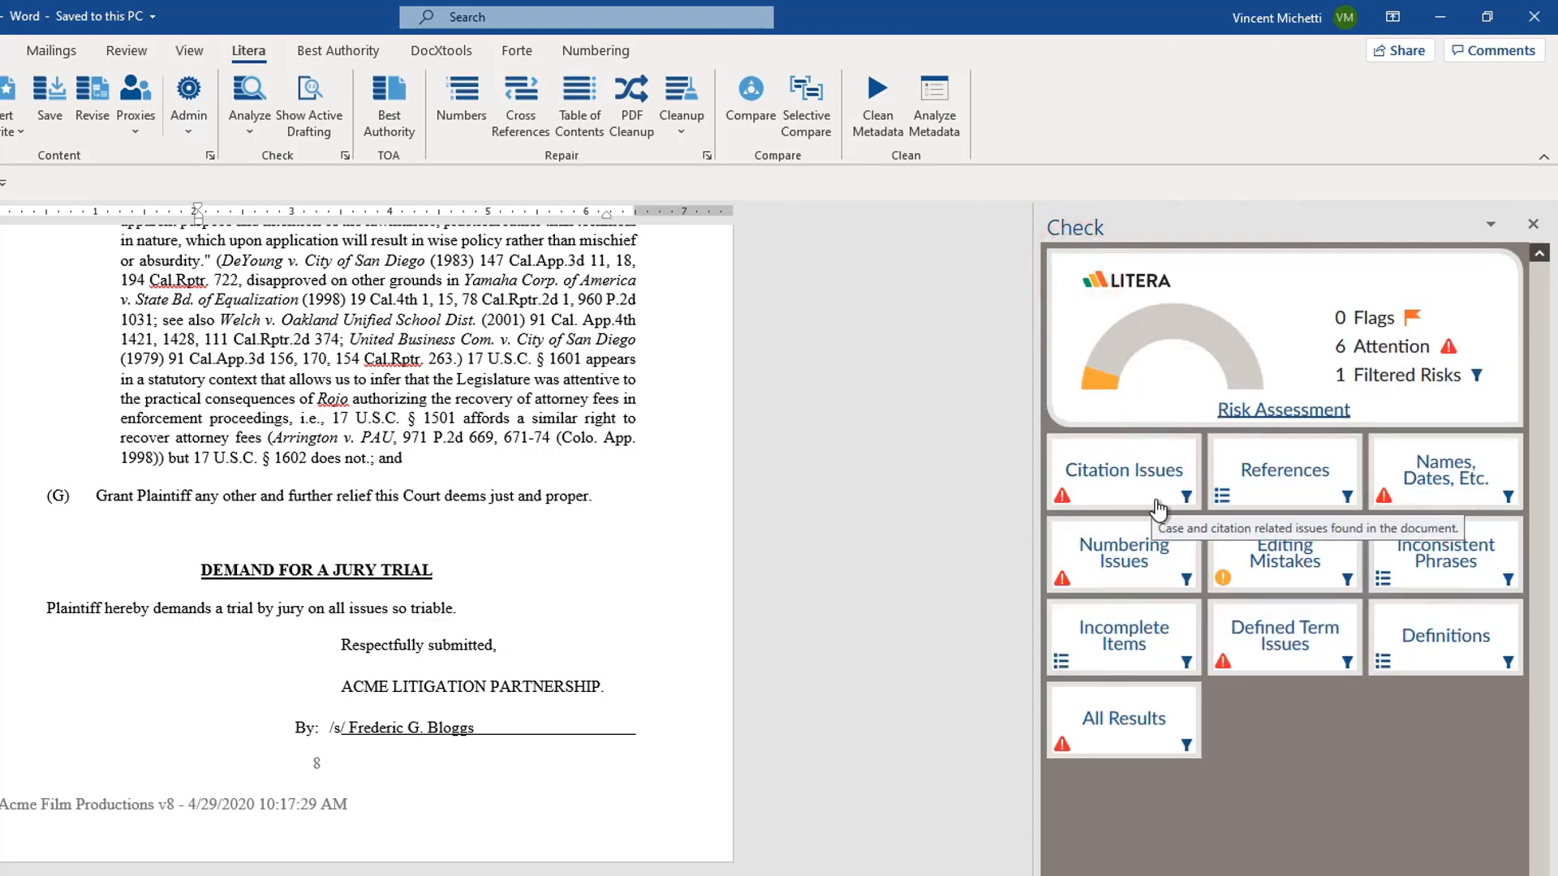
Step: Examine the citation issues for Rojo v. Kliger and Simmons v. Cal. Institute of Technology, and return to the check overview
click(1156, 498)
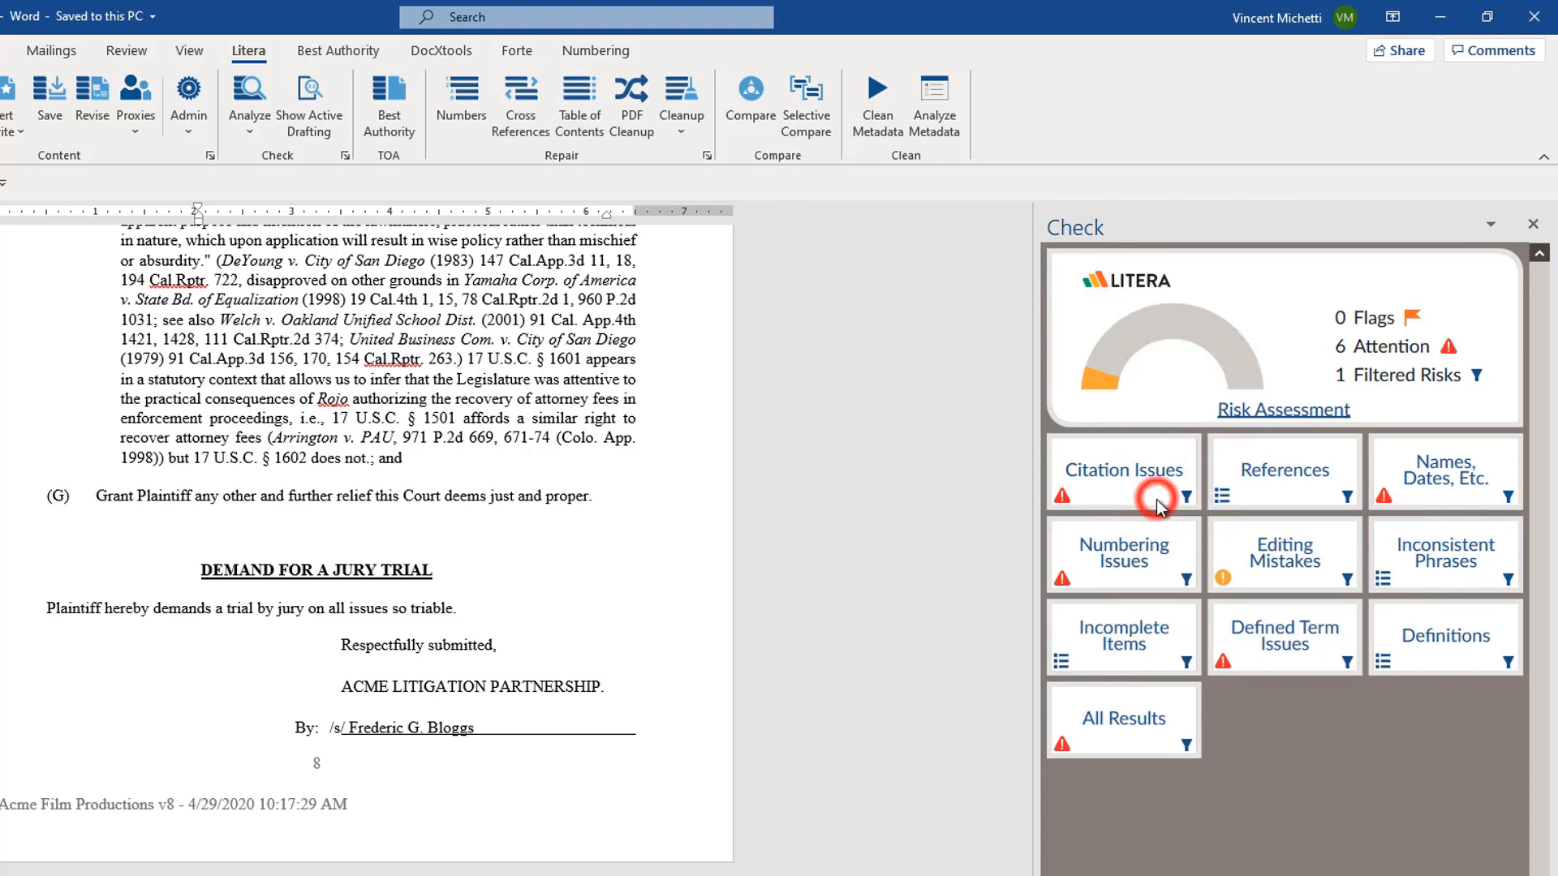
click(1353, 381)
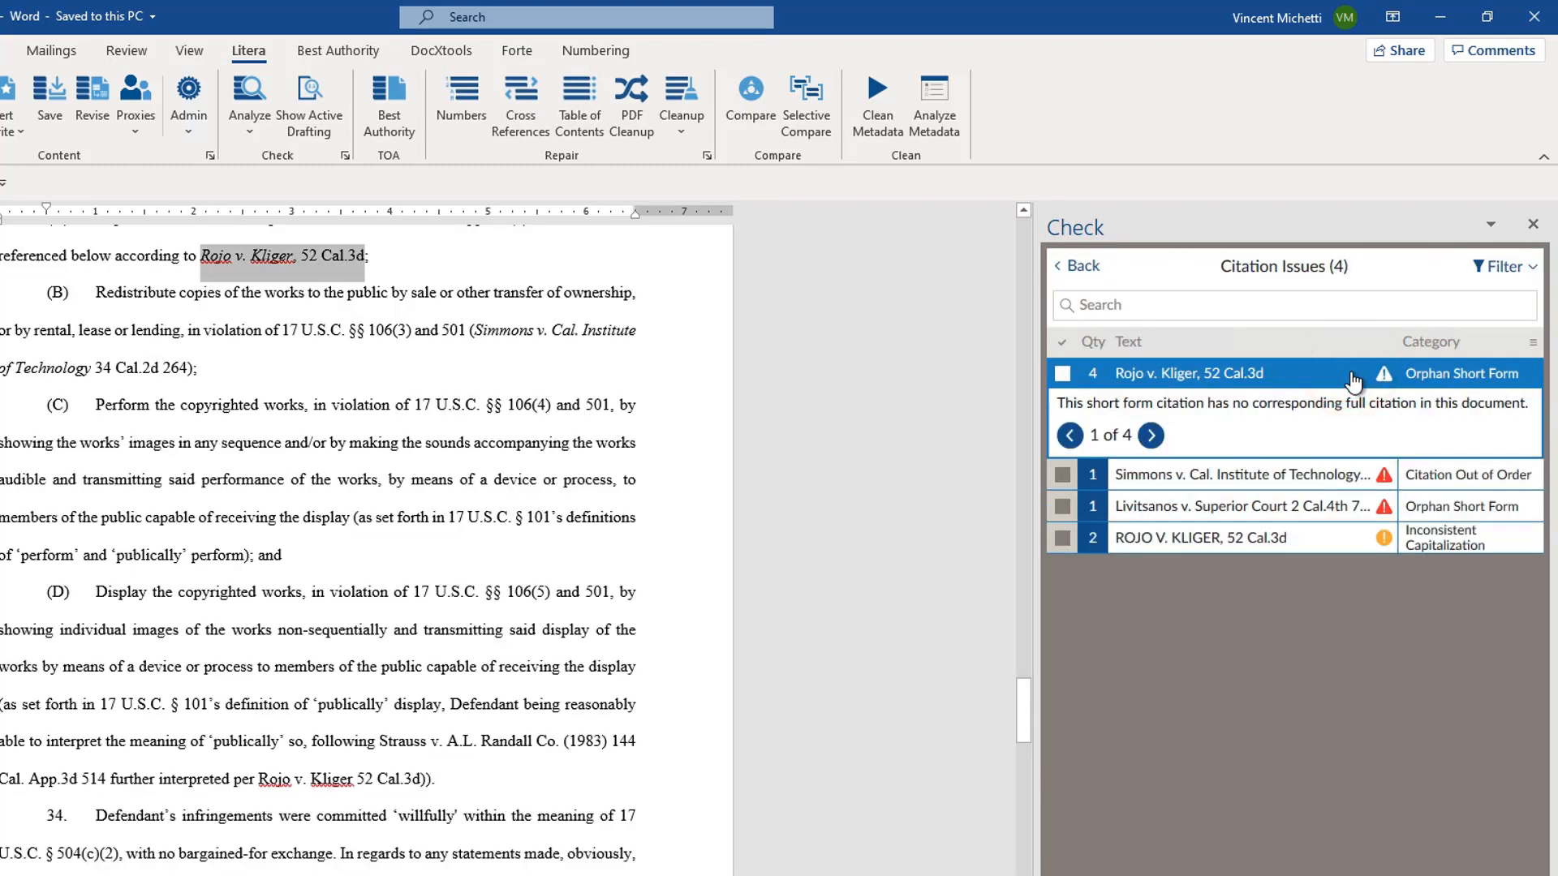
click(1319, 481)
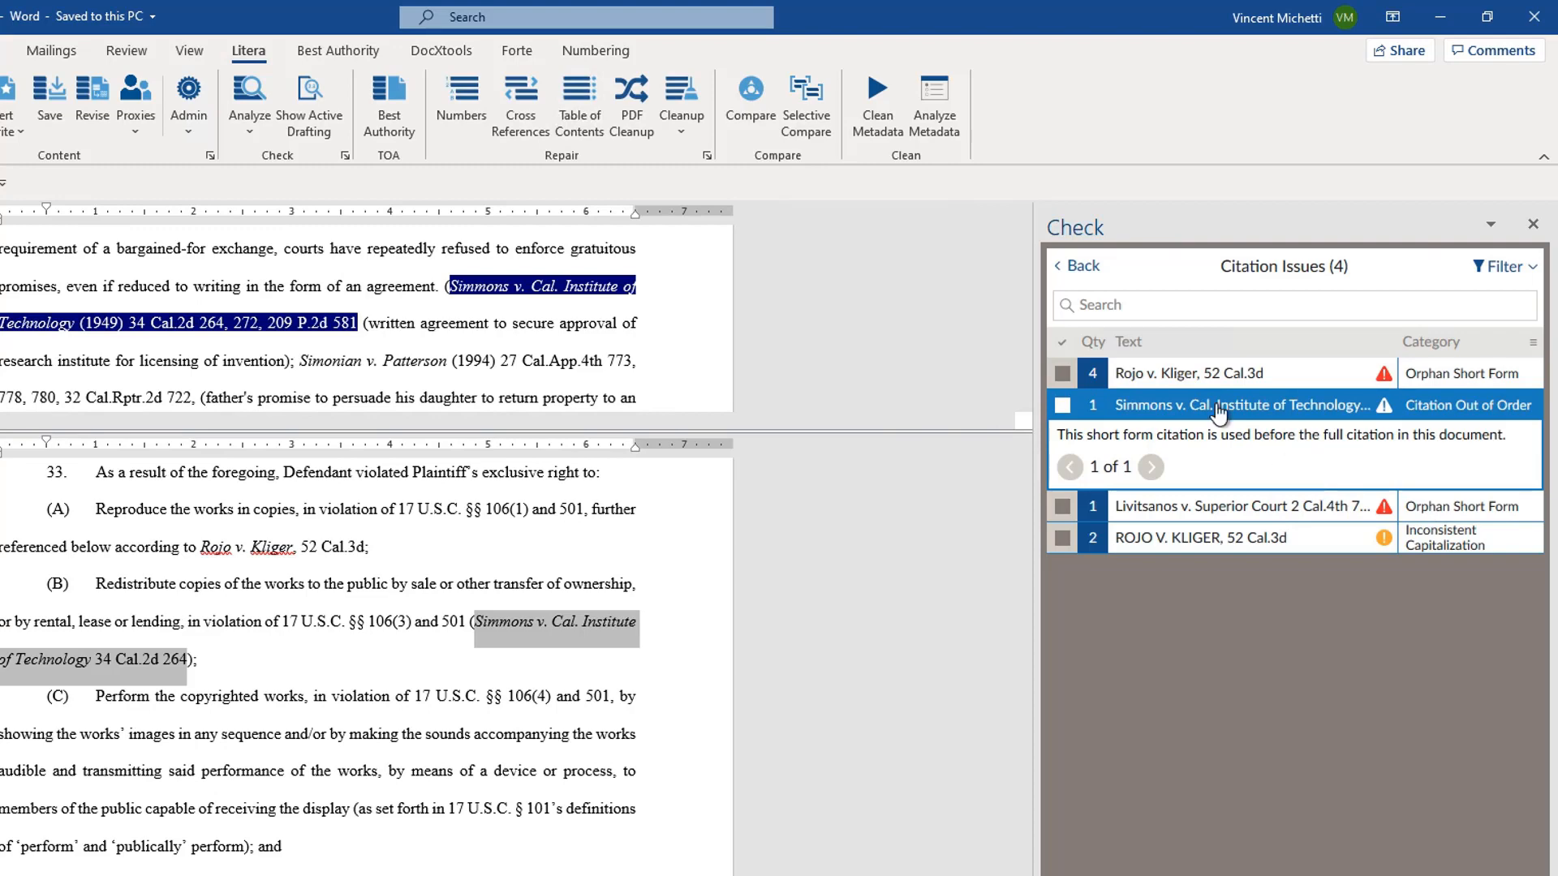
click(1079, 266)
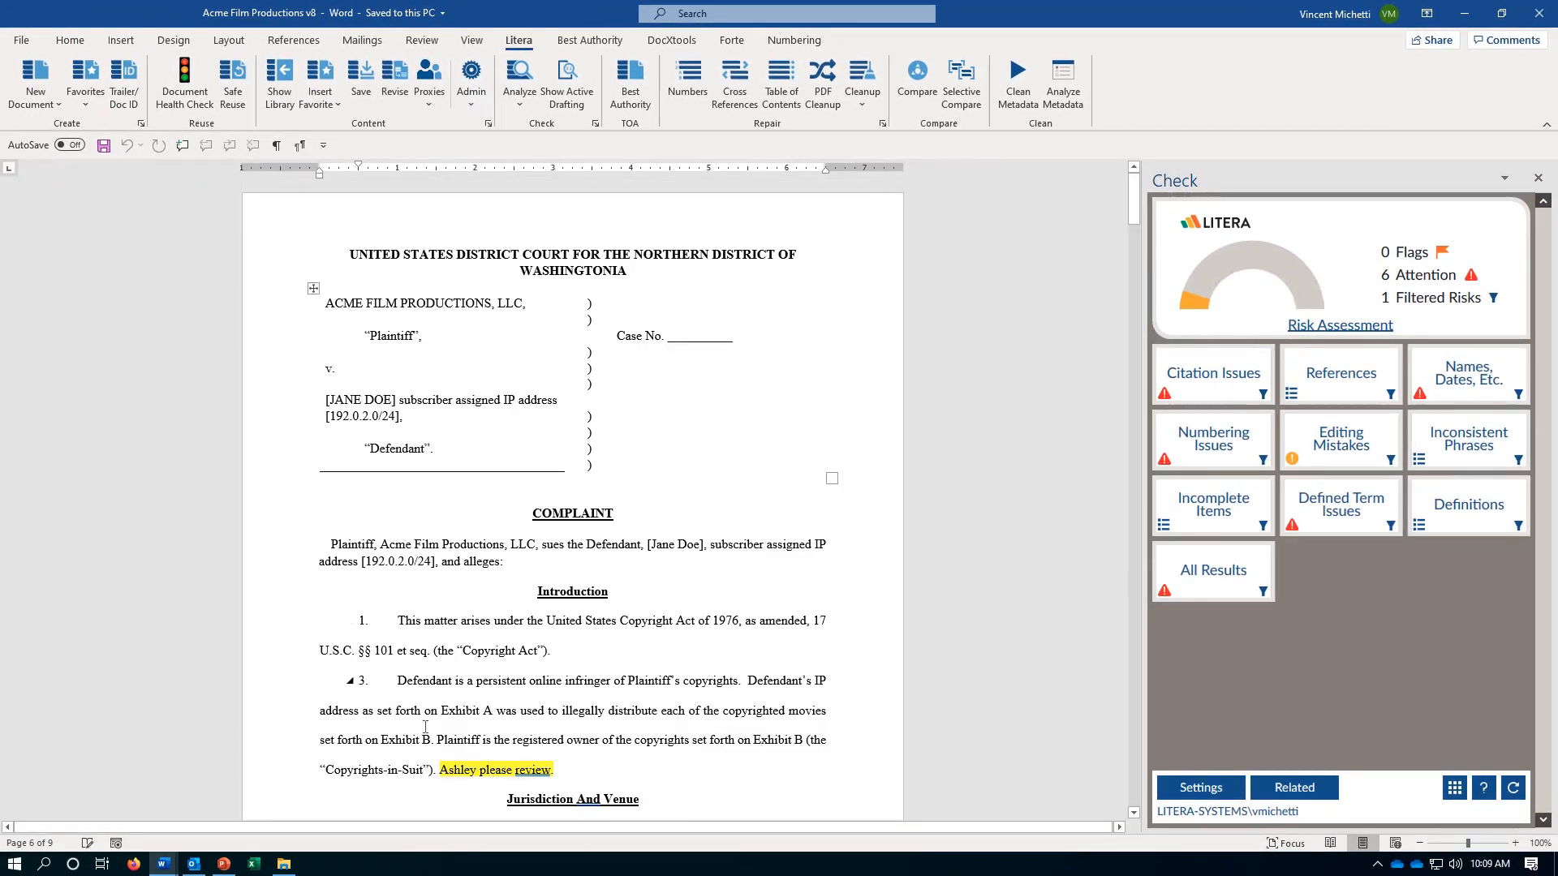
Step: Switch to MSA v2 and compare it with MSA v3 in Workshare Compare, using the New one rendering set and Fast mode
click(163, 864)
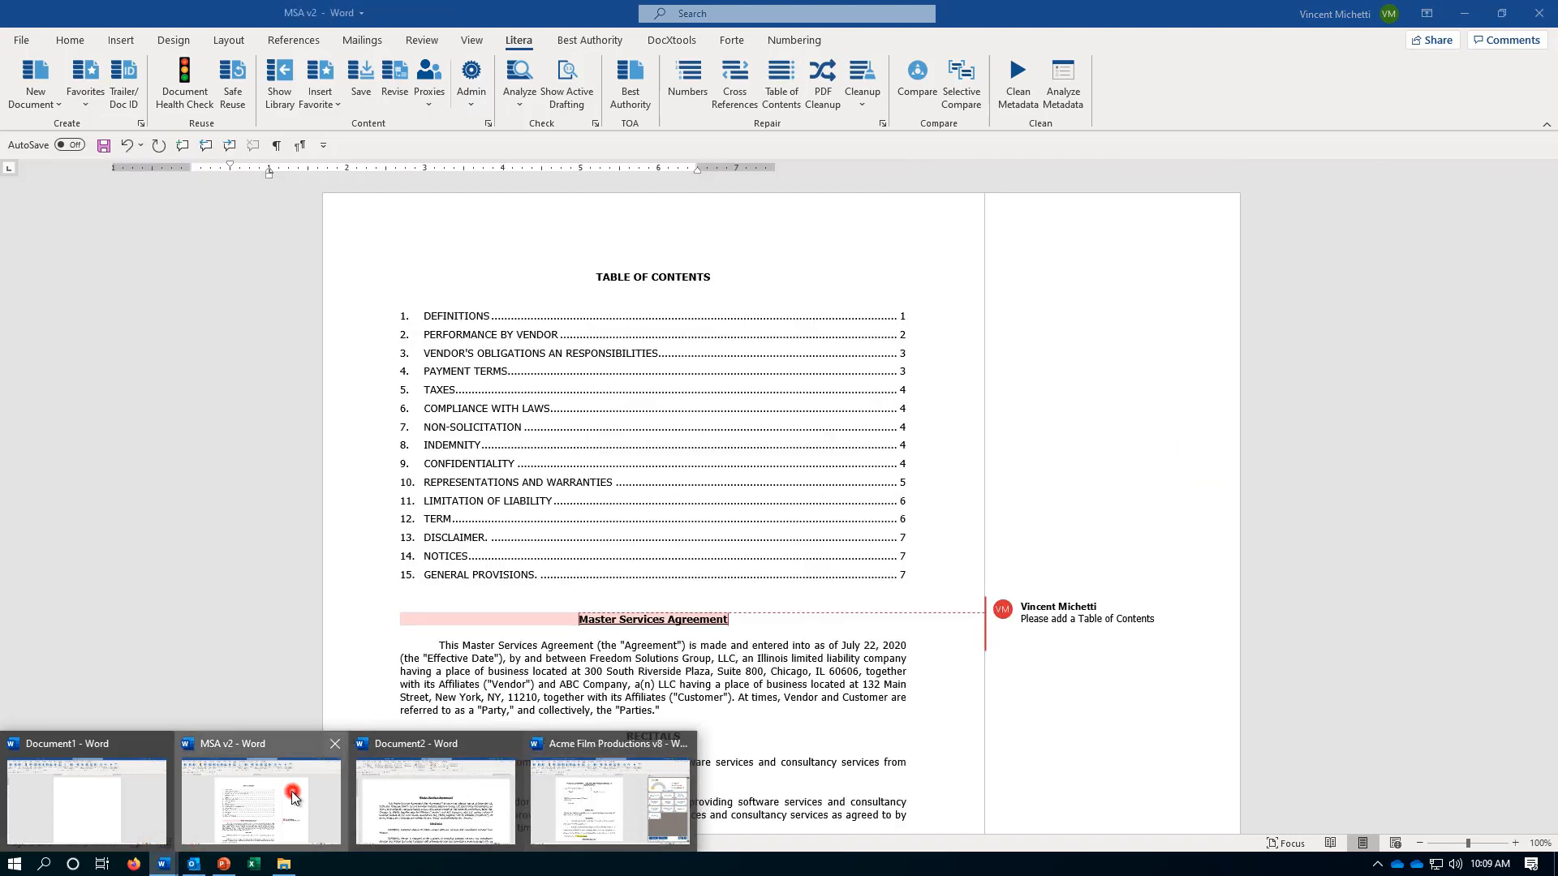
click(293, 791)
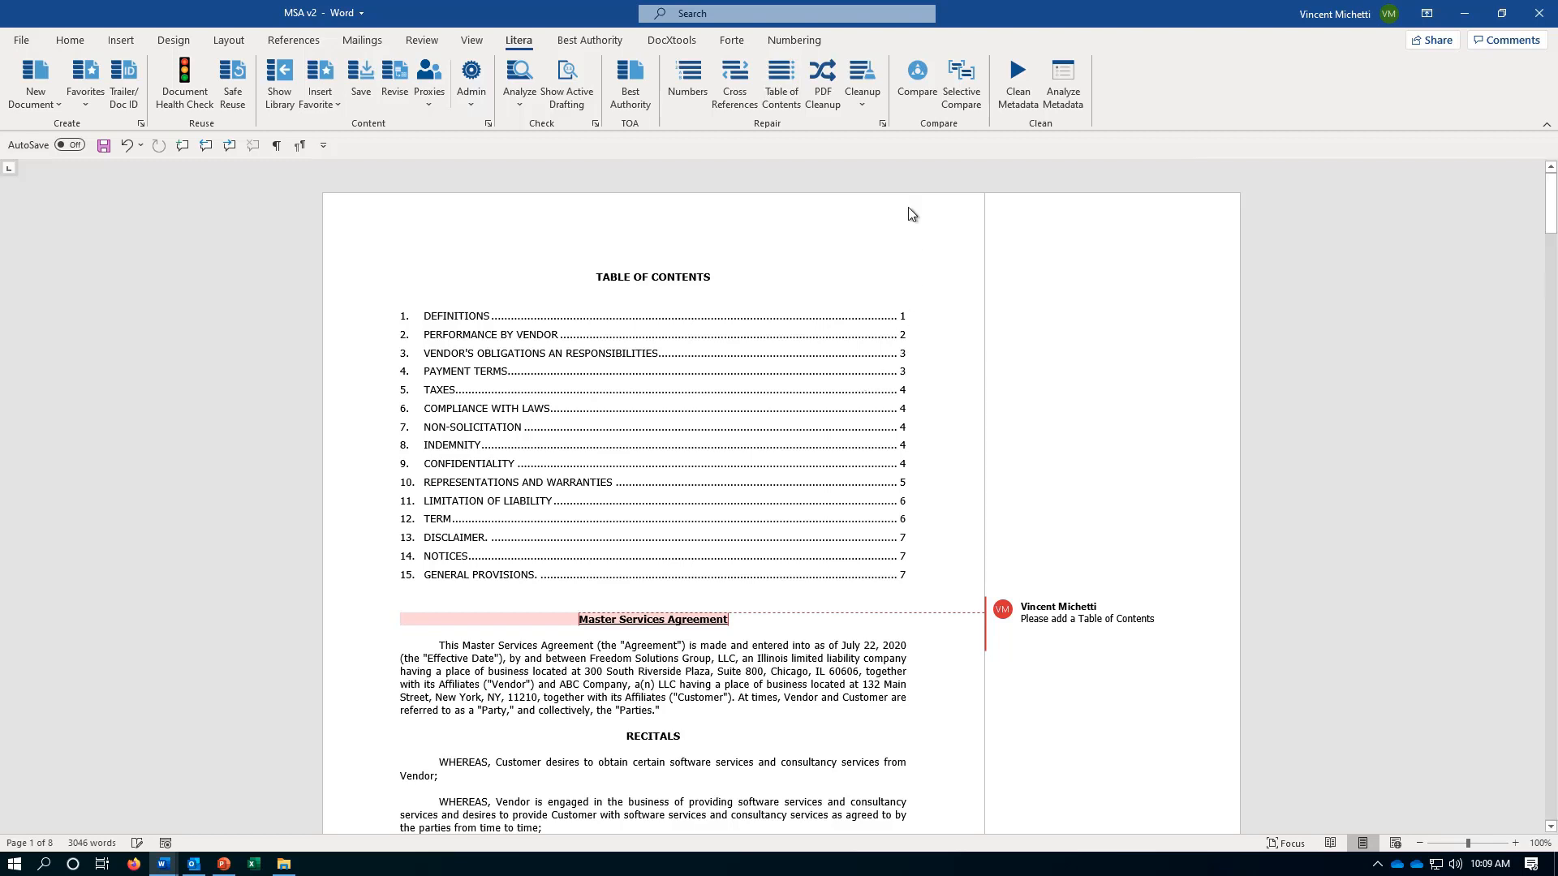
click(920, 96)
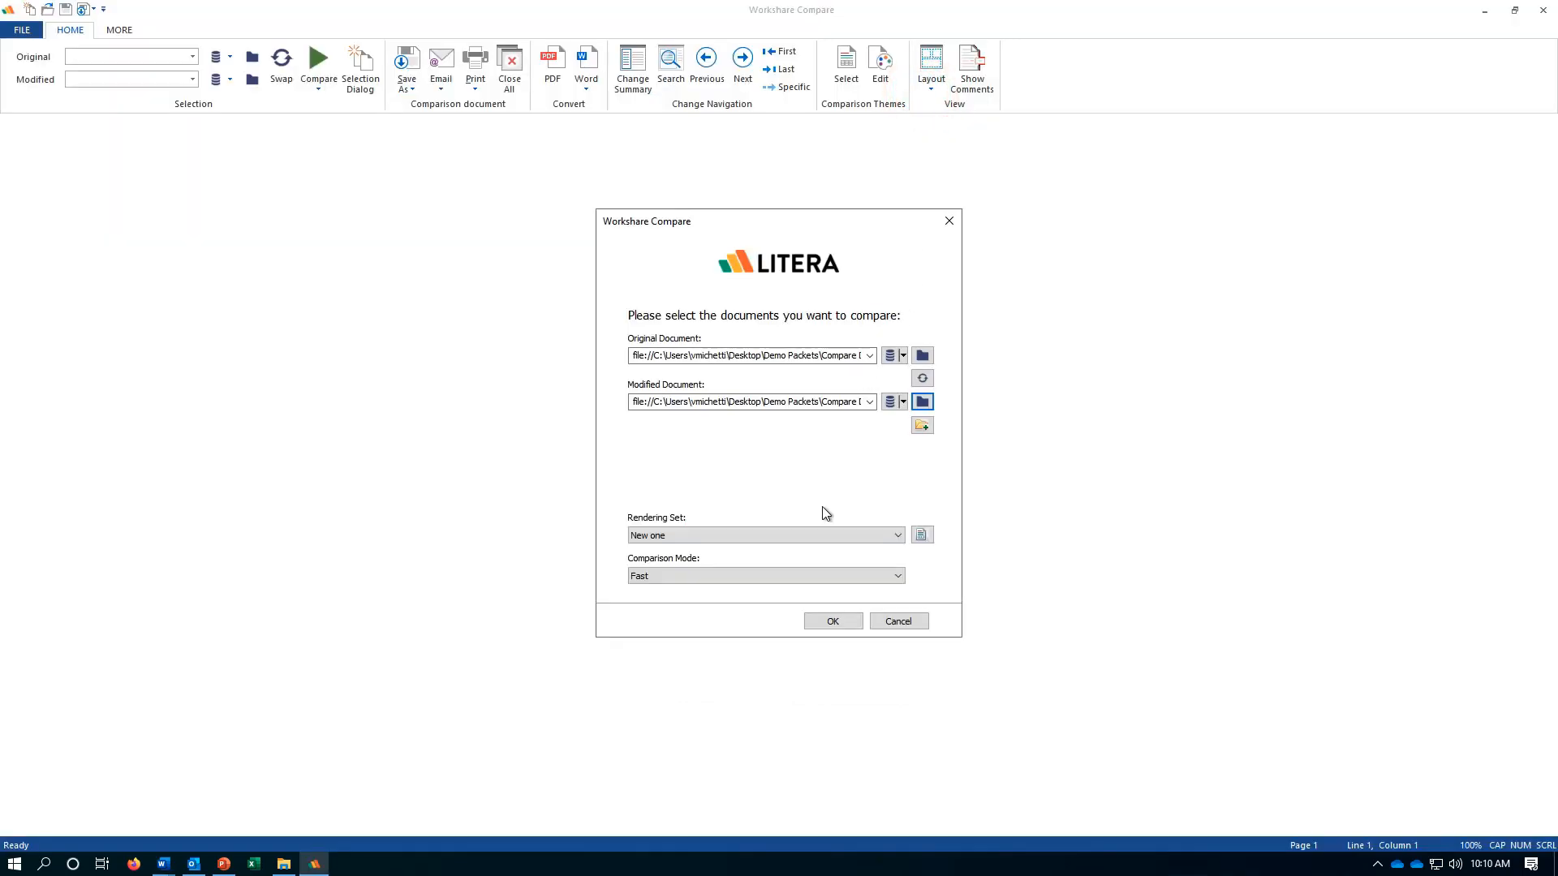
click(833, 621)
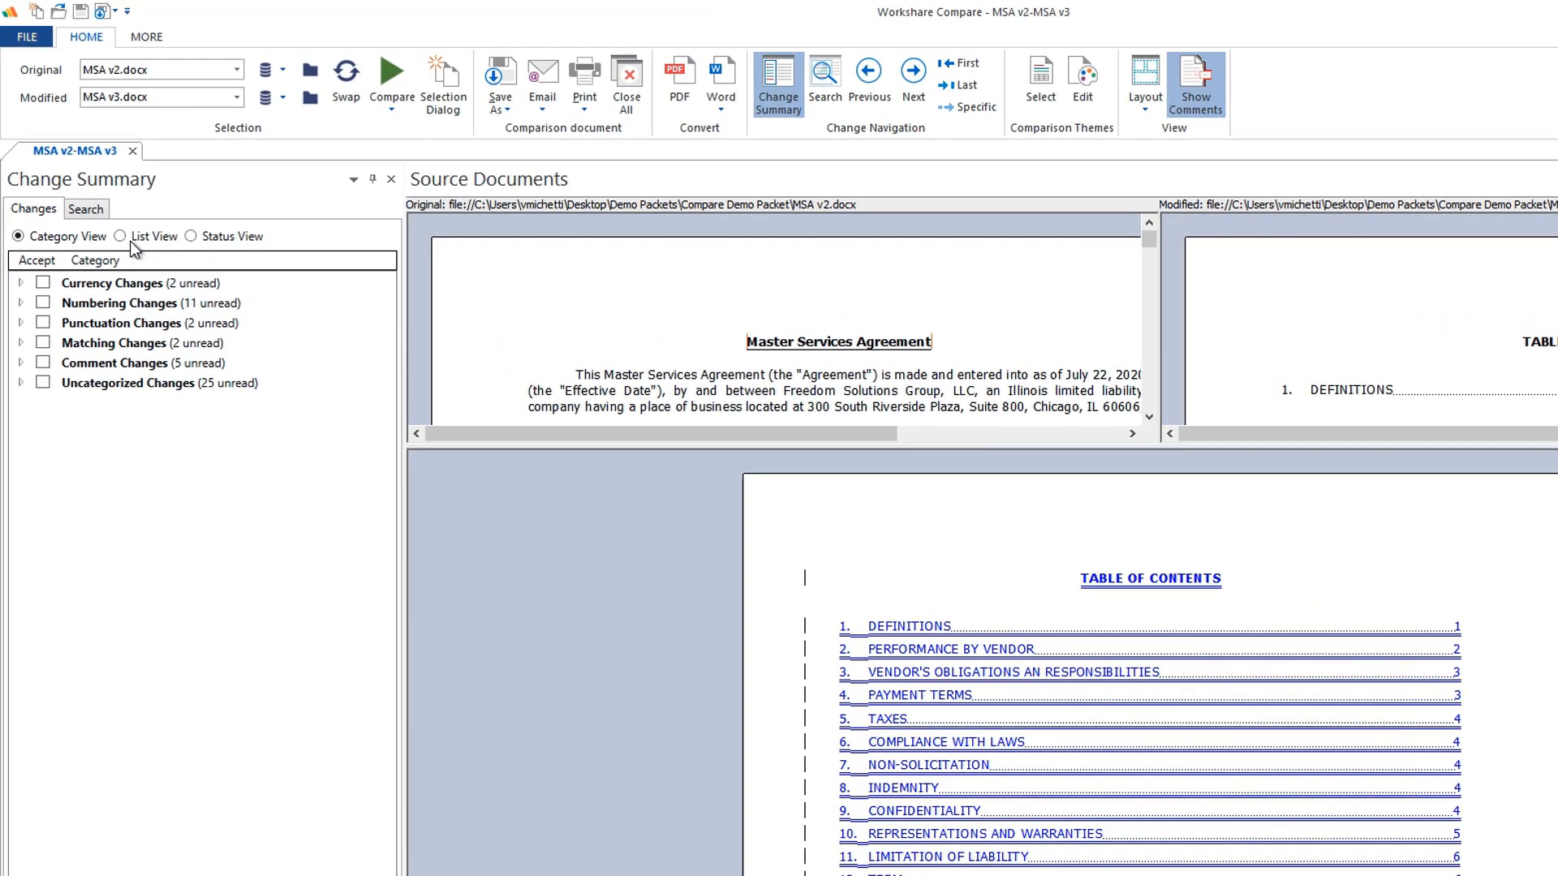
Step: Look through the comparison's change summary in list, search and category form, and view the options for saving it
click(131, 243)
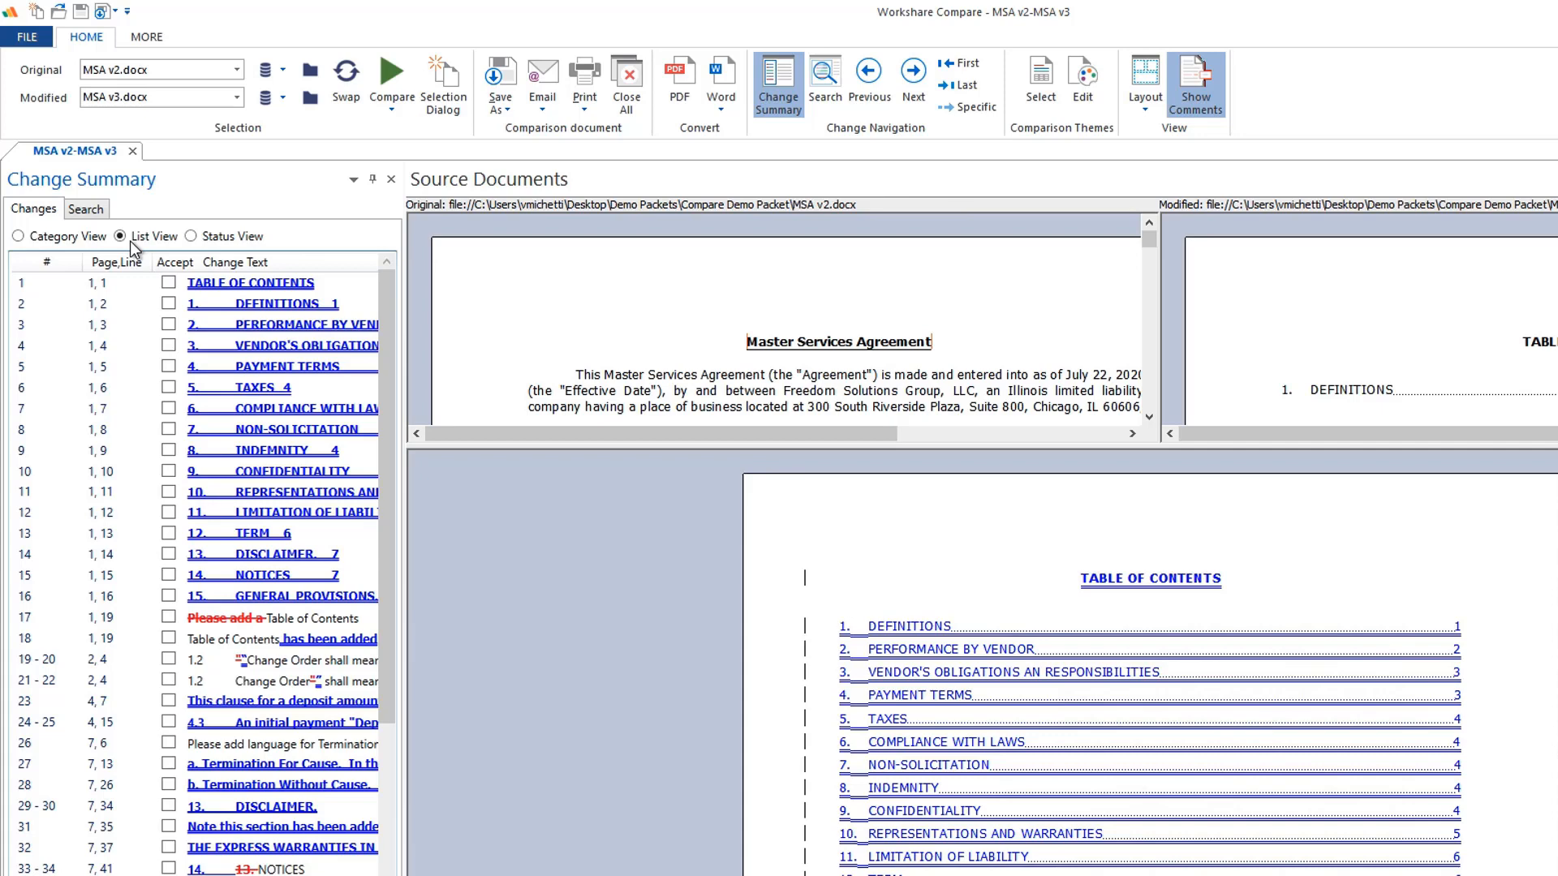
click(84, 209)
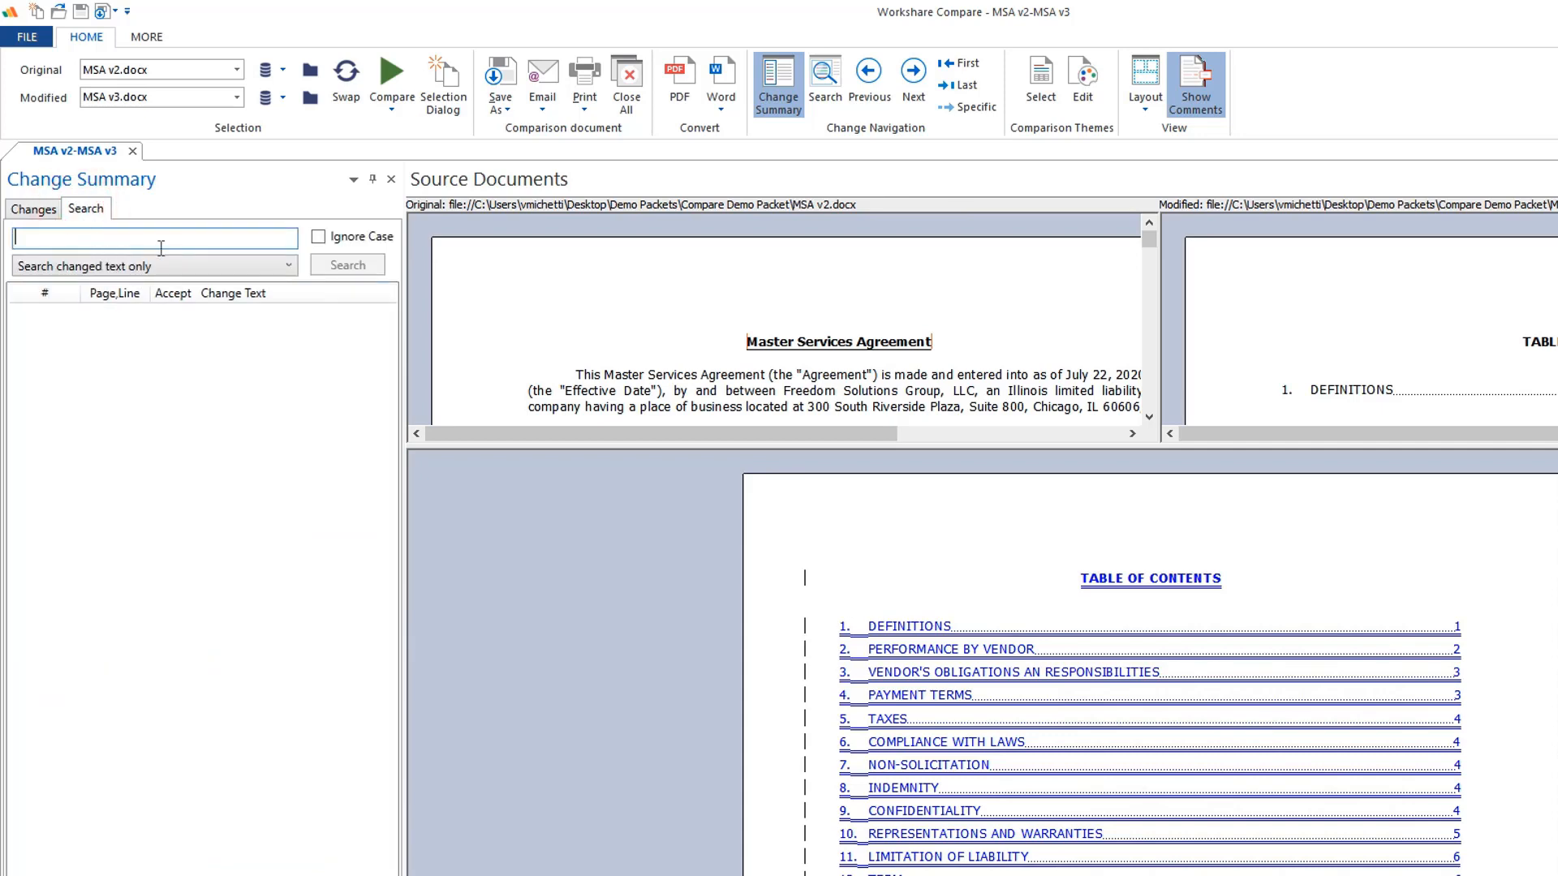
click(32, 209)
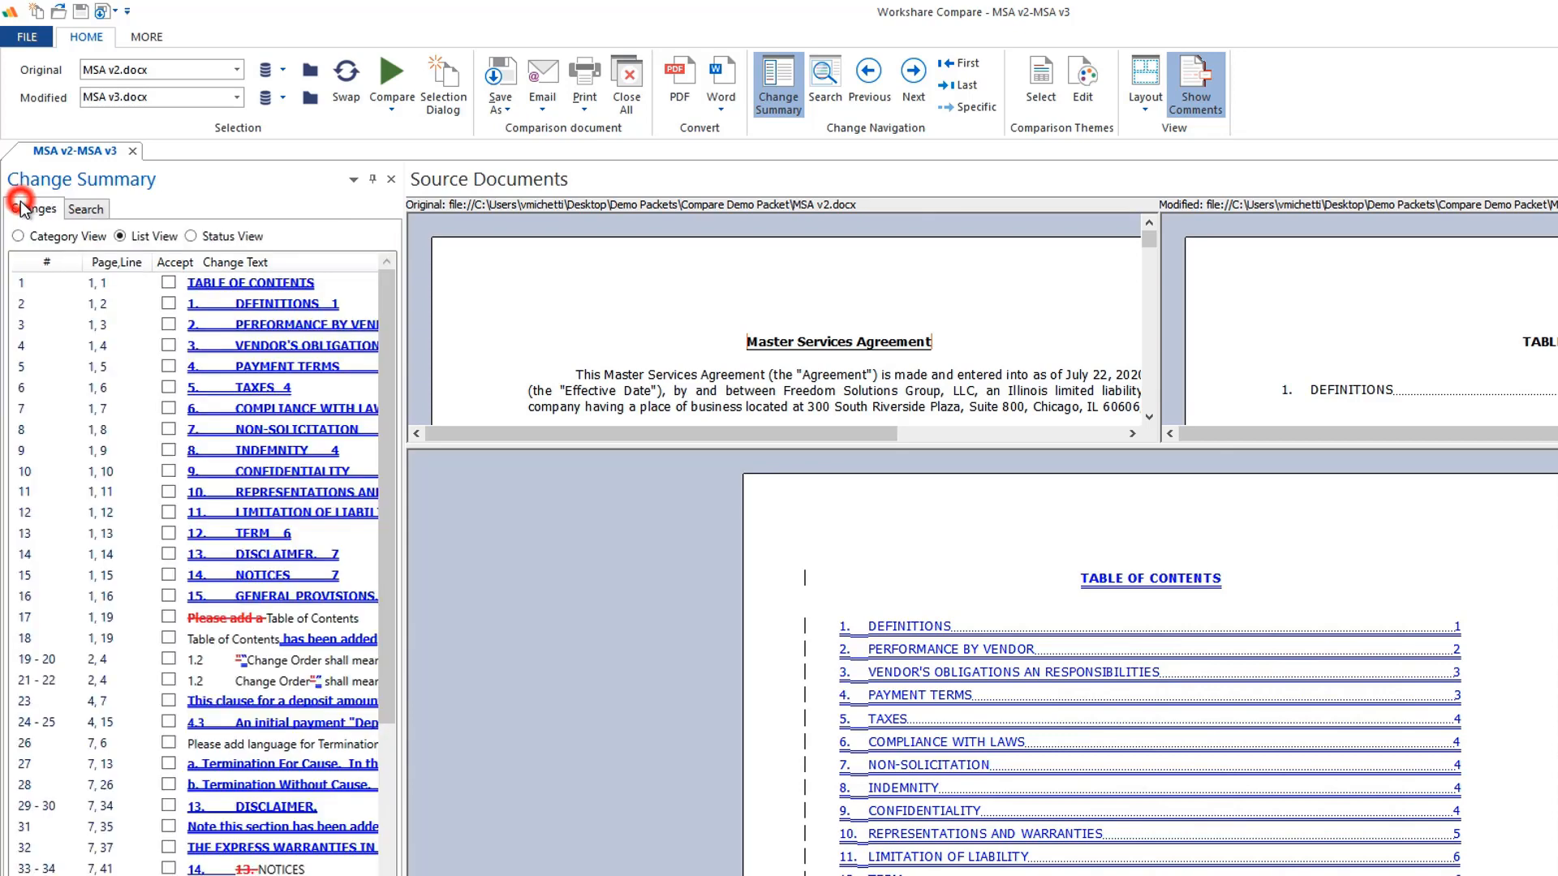
click(35, 239)
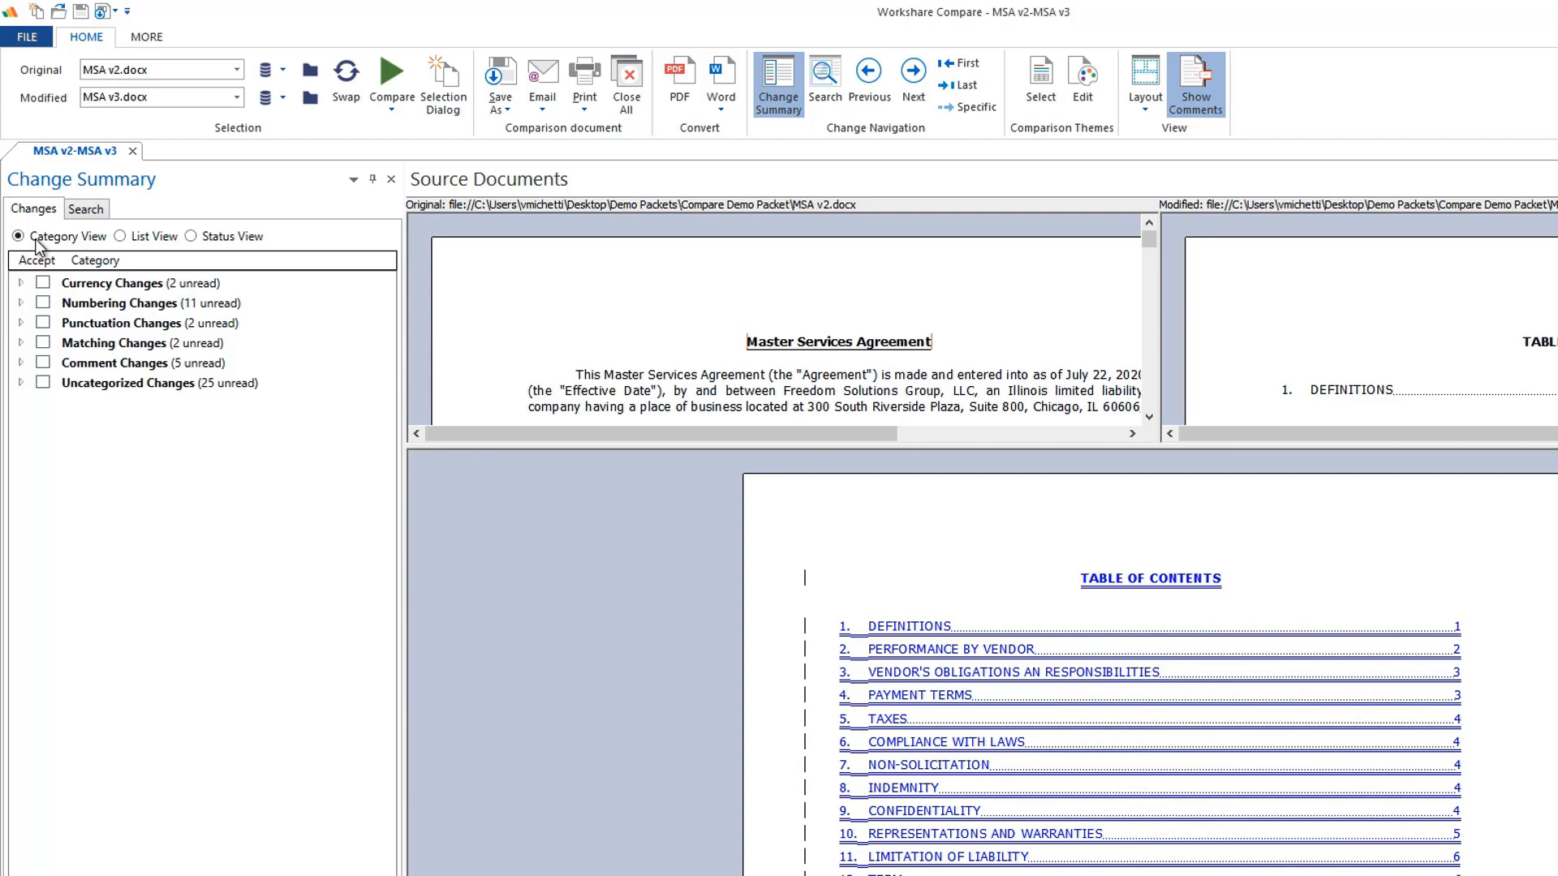
click(495, 109)
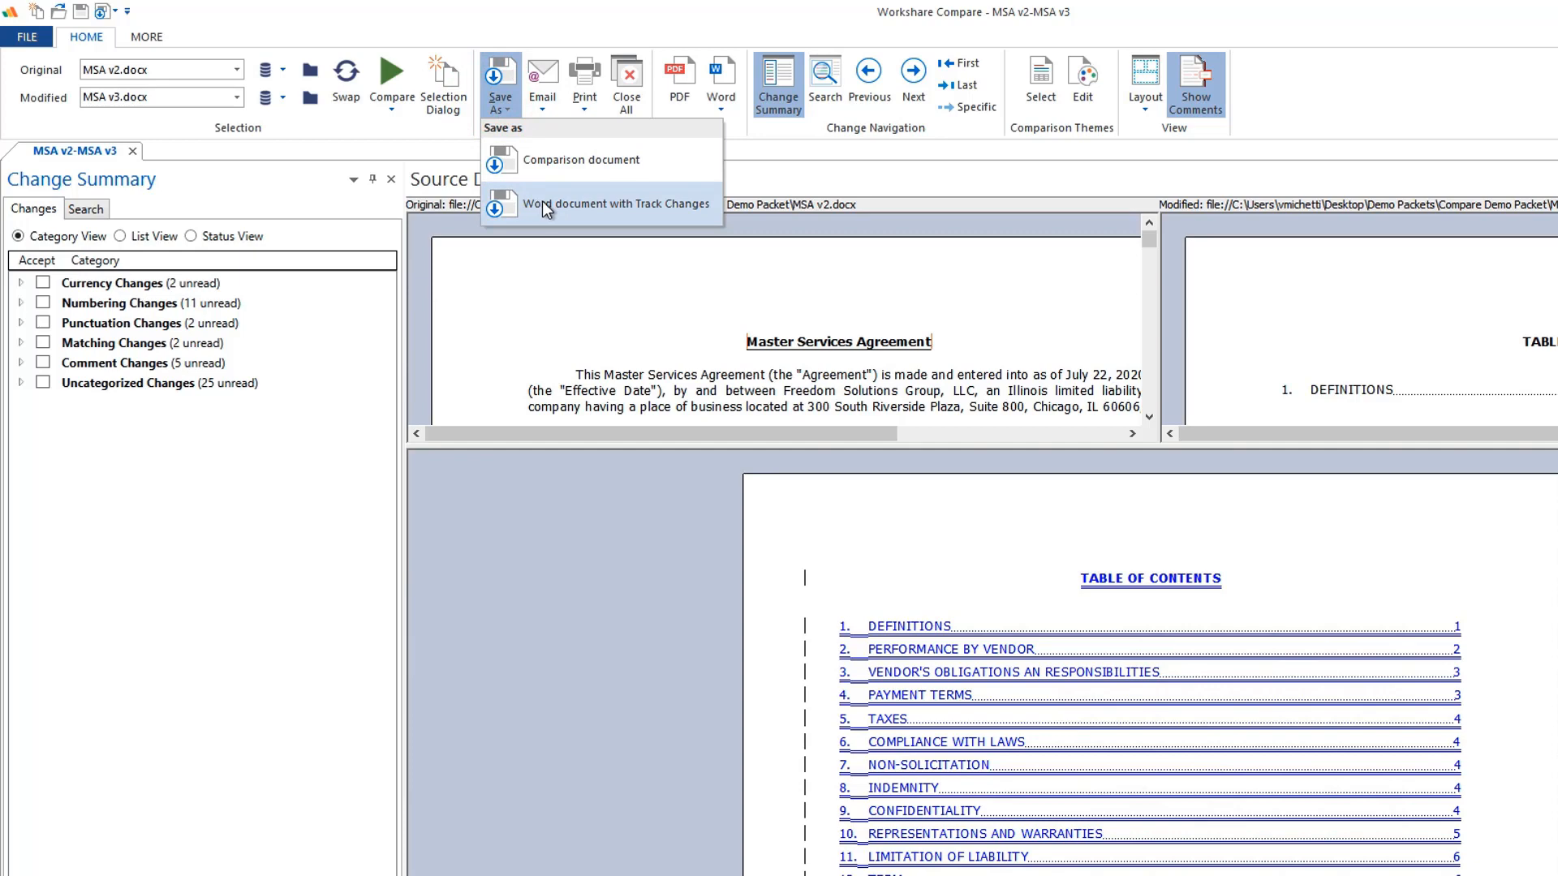
click(544, 82)
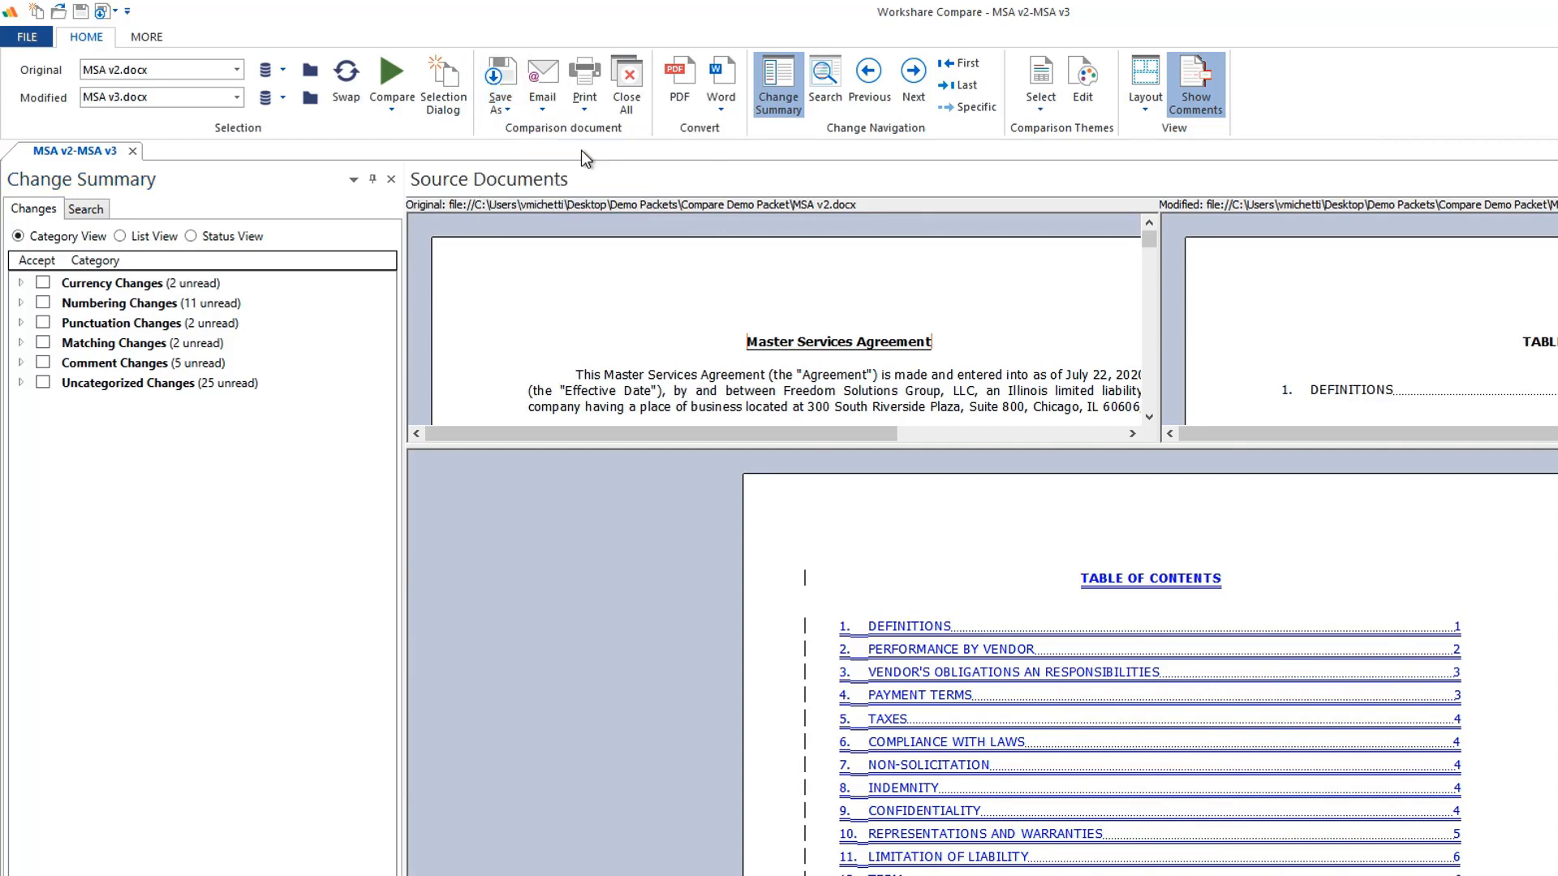
Step: Create an email attaching the modified document as DOCX named Master Services Agreement and the redline as PDF named Redline
click(542, 77)
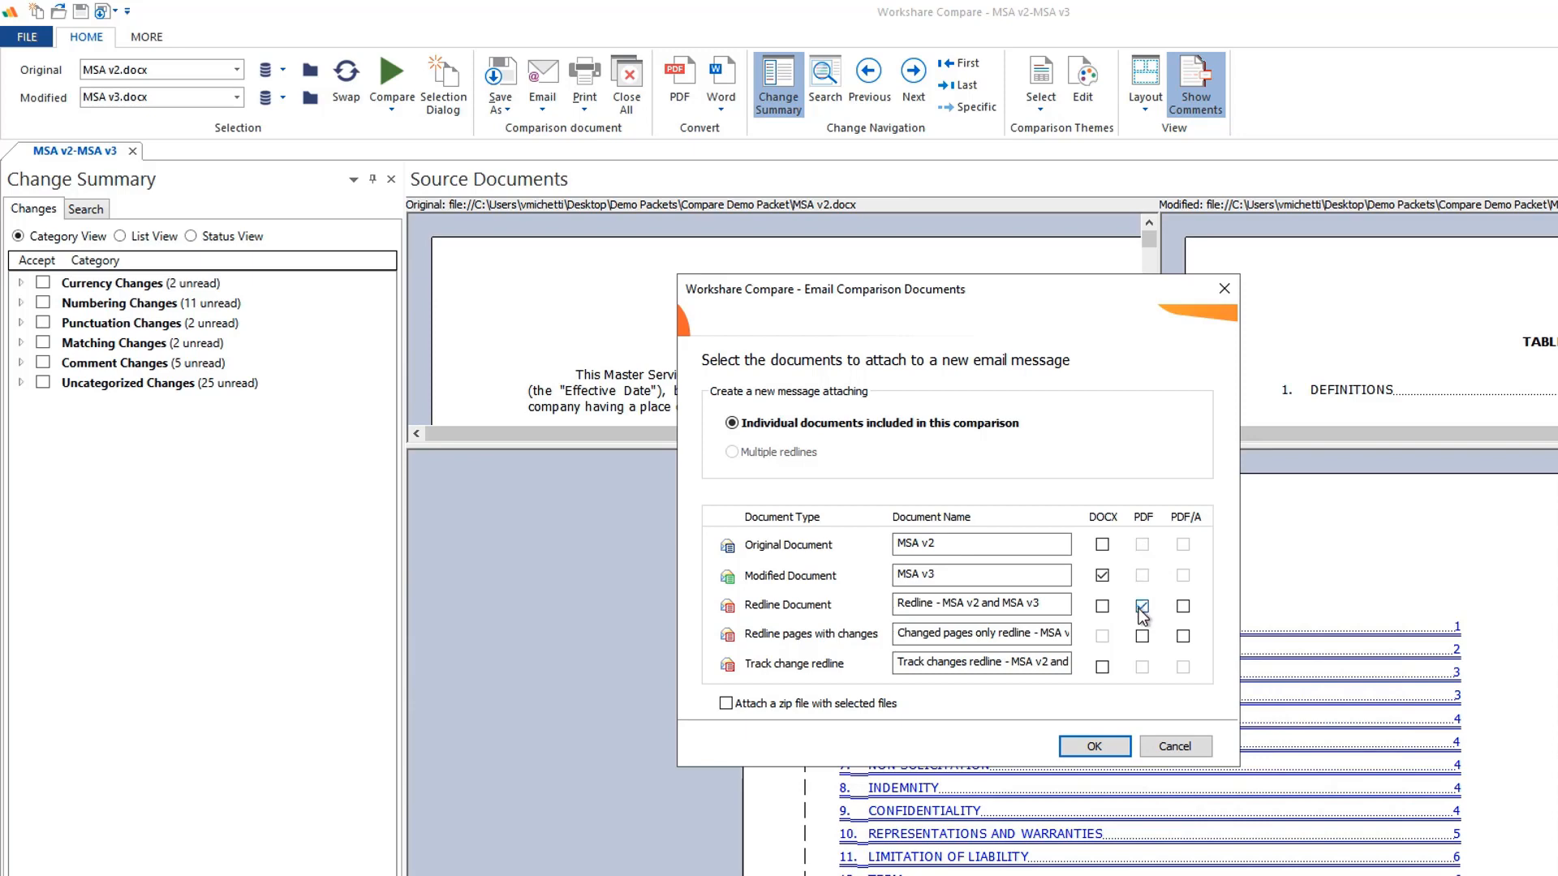
click(1000, 573)
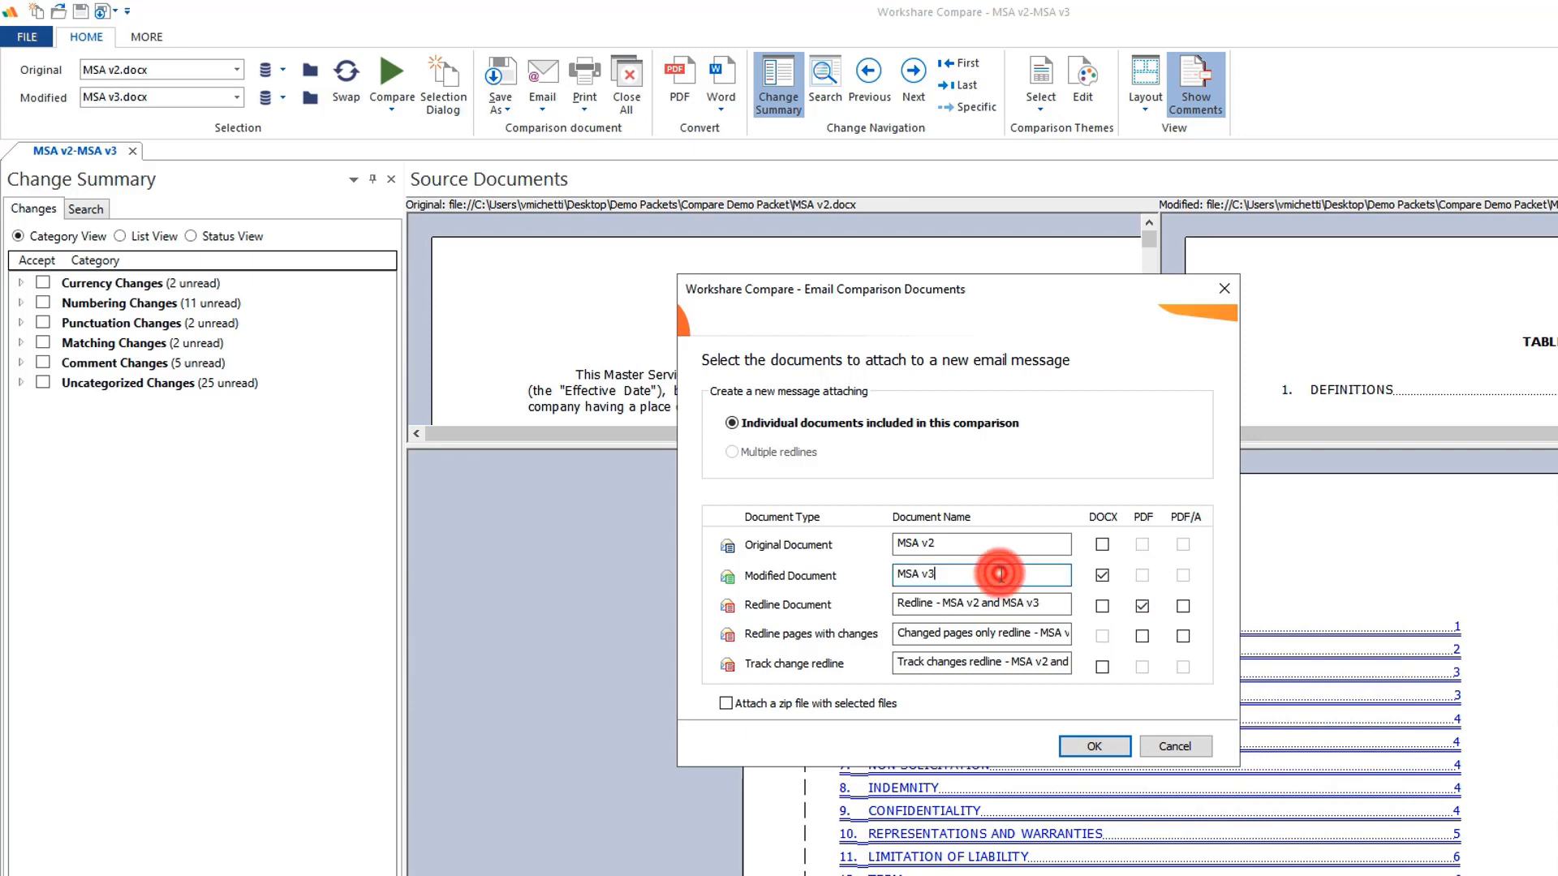
drag(1001, 573, 873, 577)
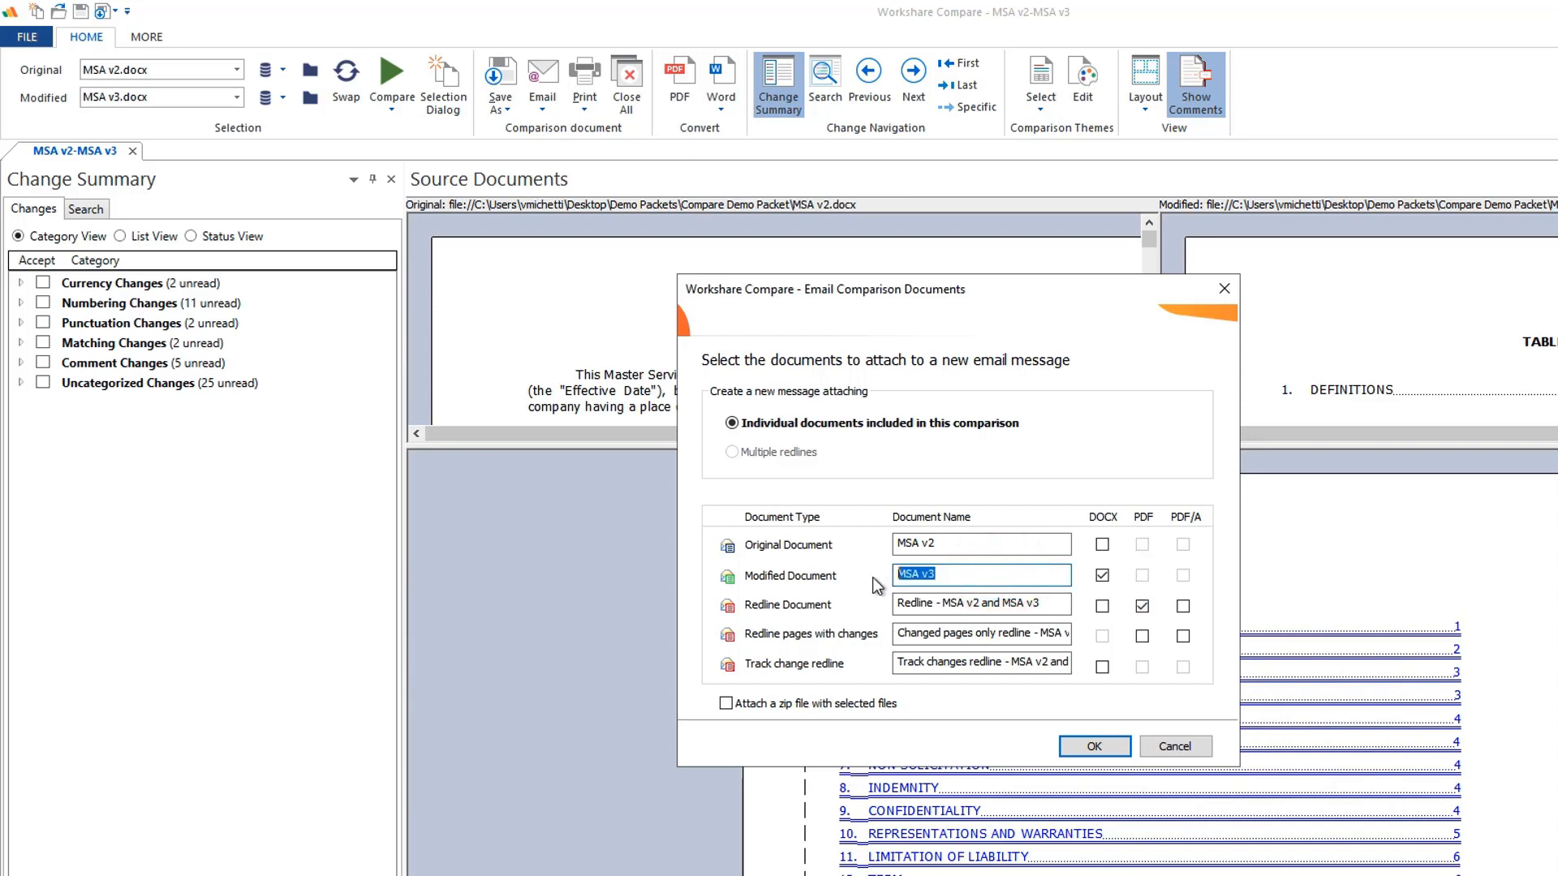
text(Master Services Agreement)
key(Tab)
text(Redline)
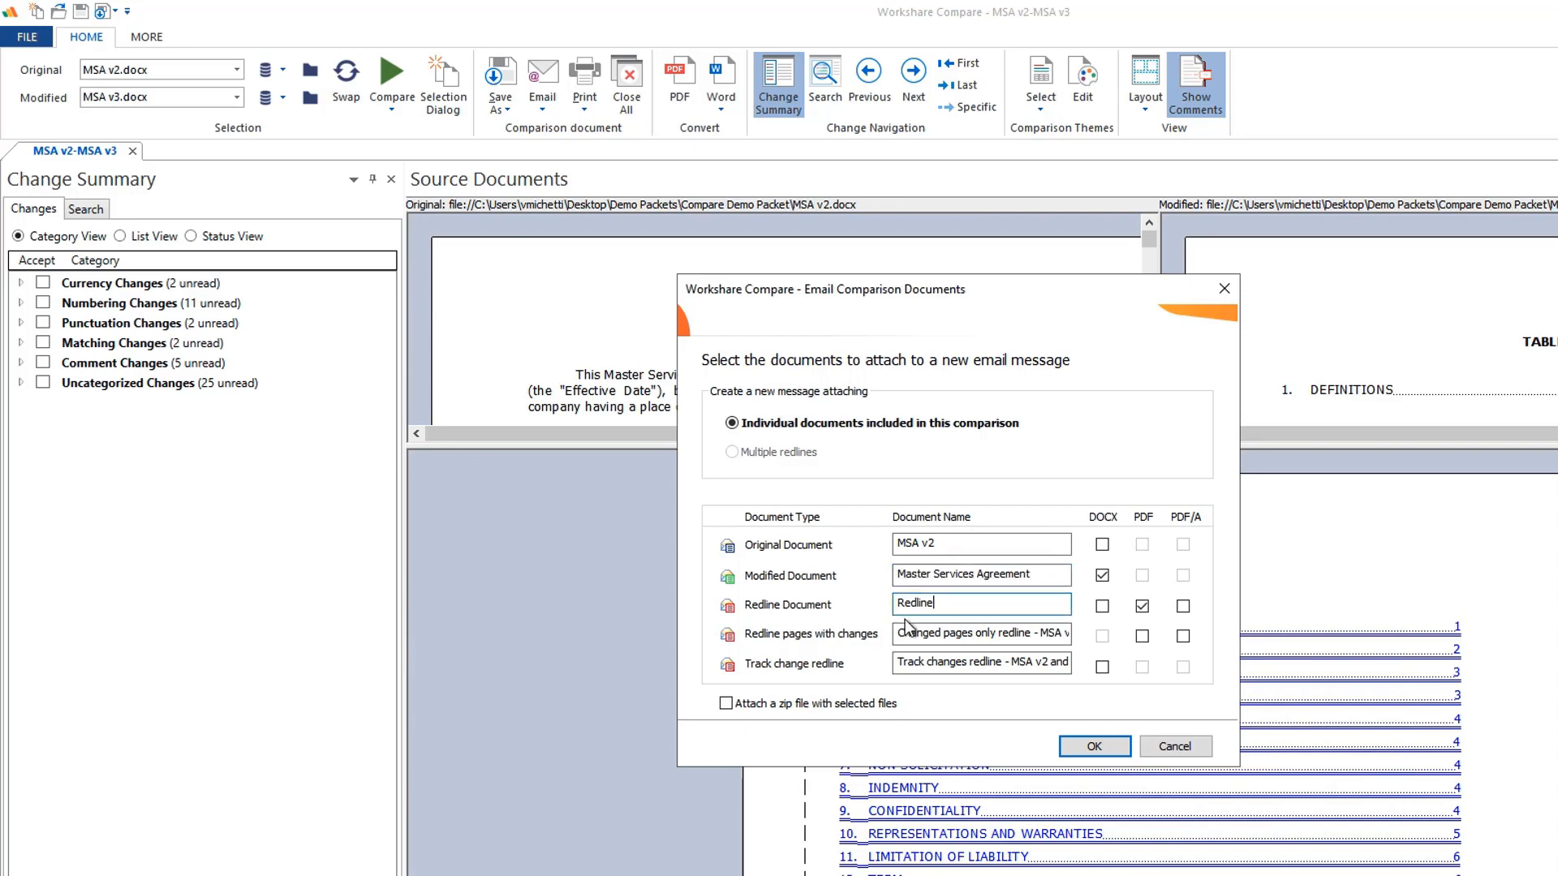
click(1094, 746)
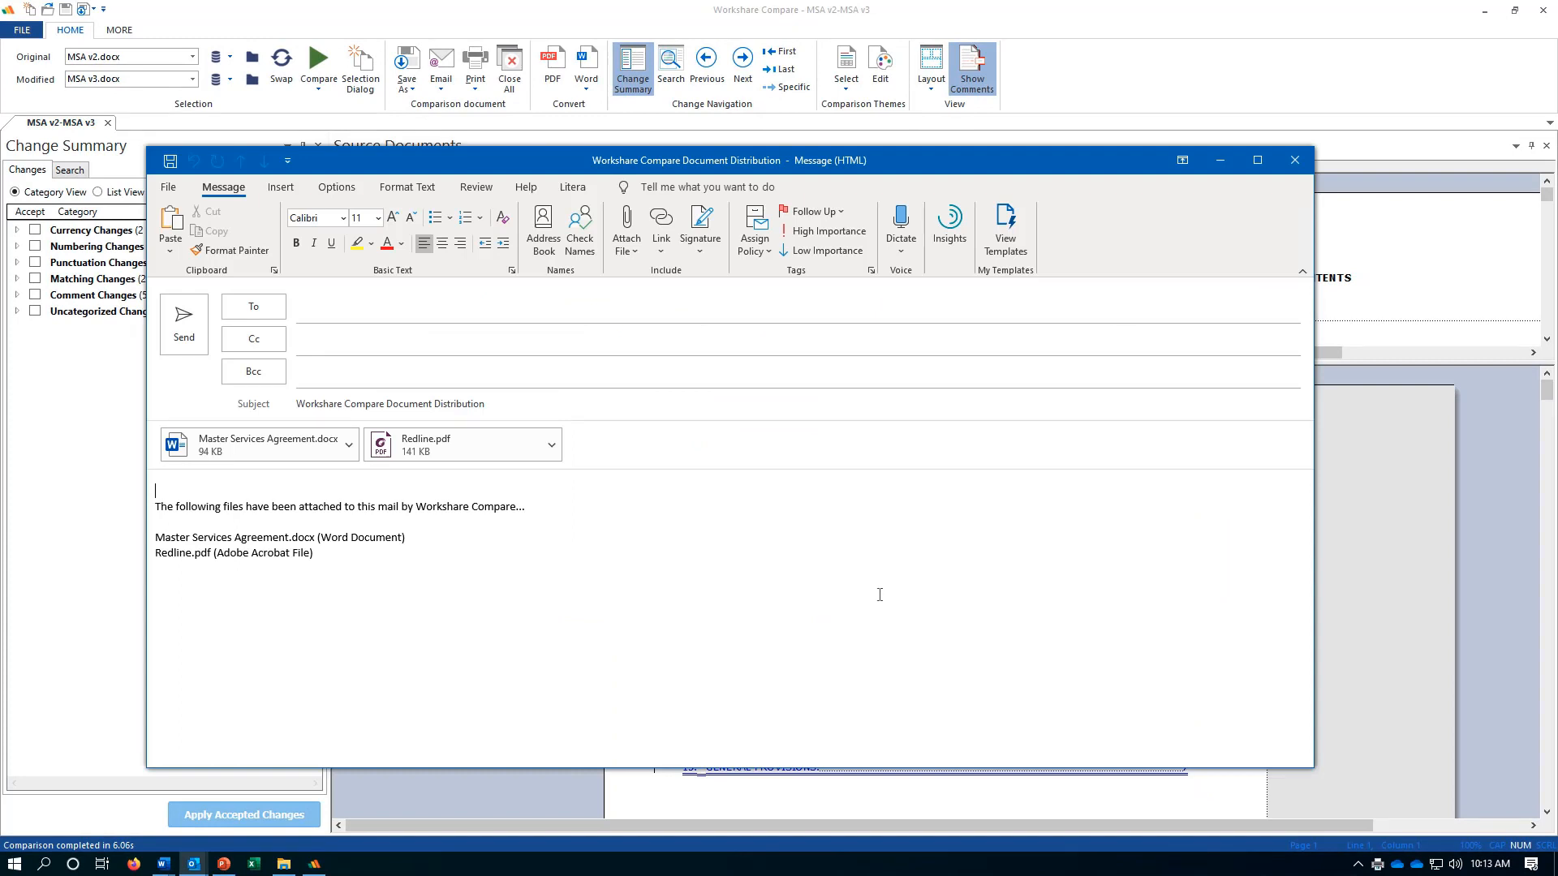
Step: View the suggested recipients for the comparison email, leave it unaddressed and minimize the message
click(493, 306)
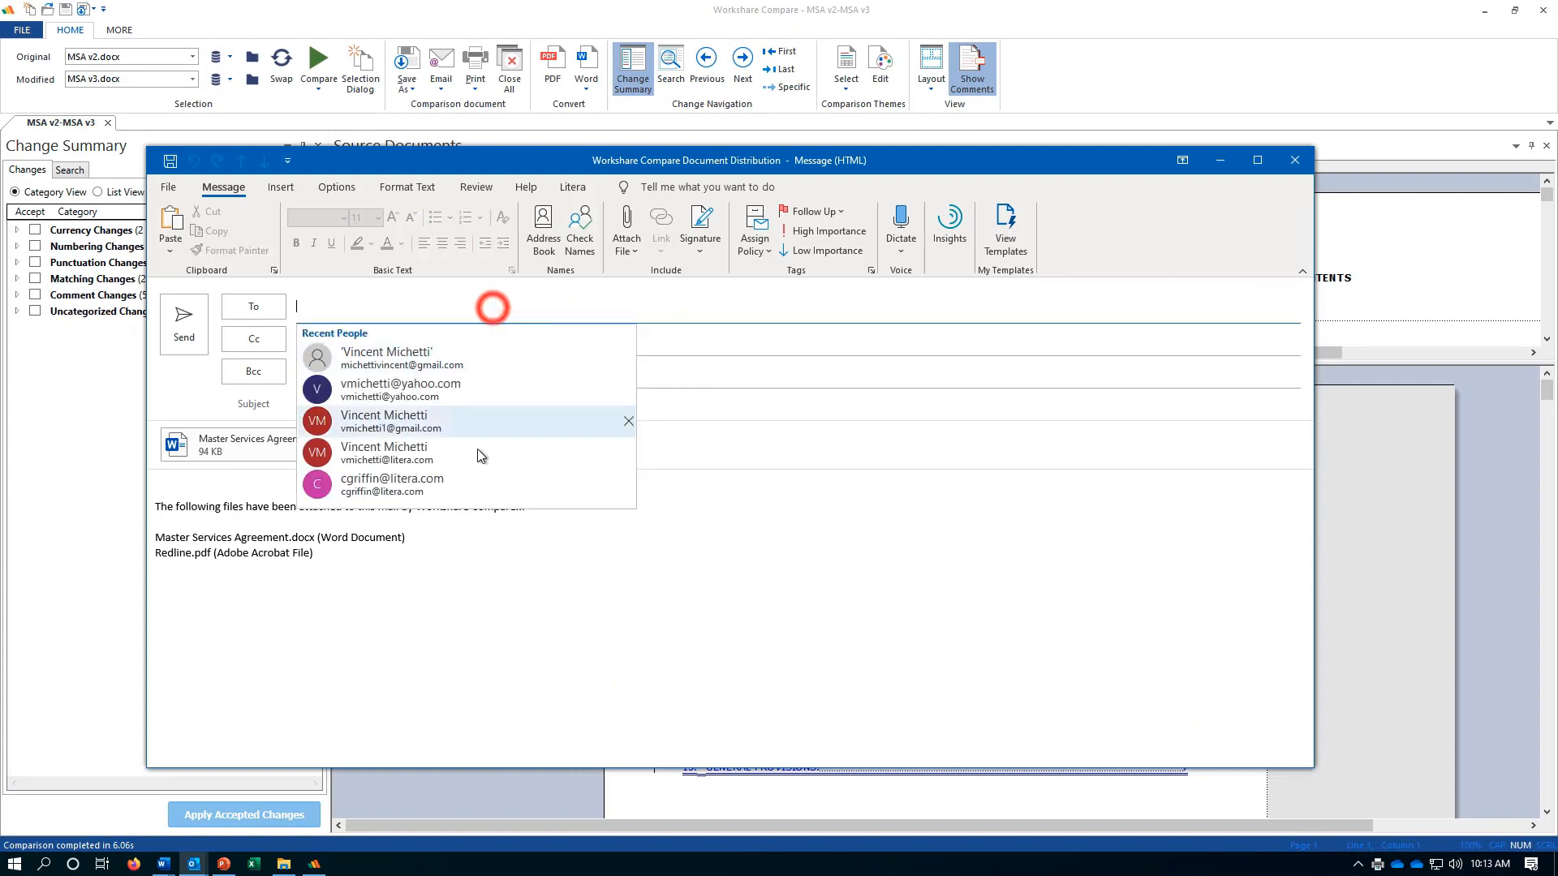
click(906, 538)
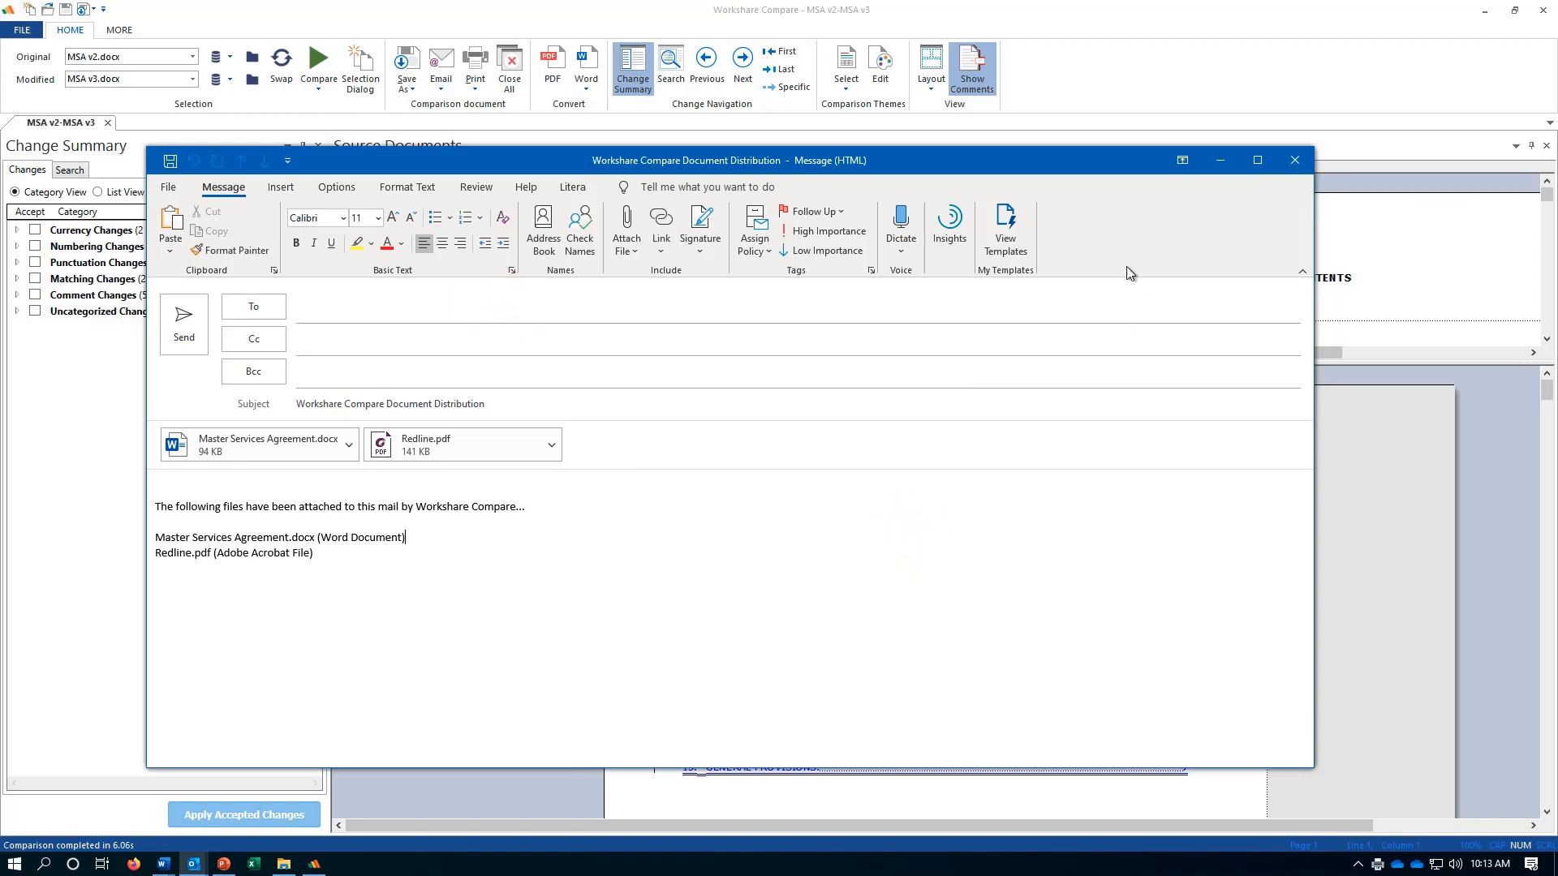
click(1219, 159)
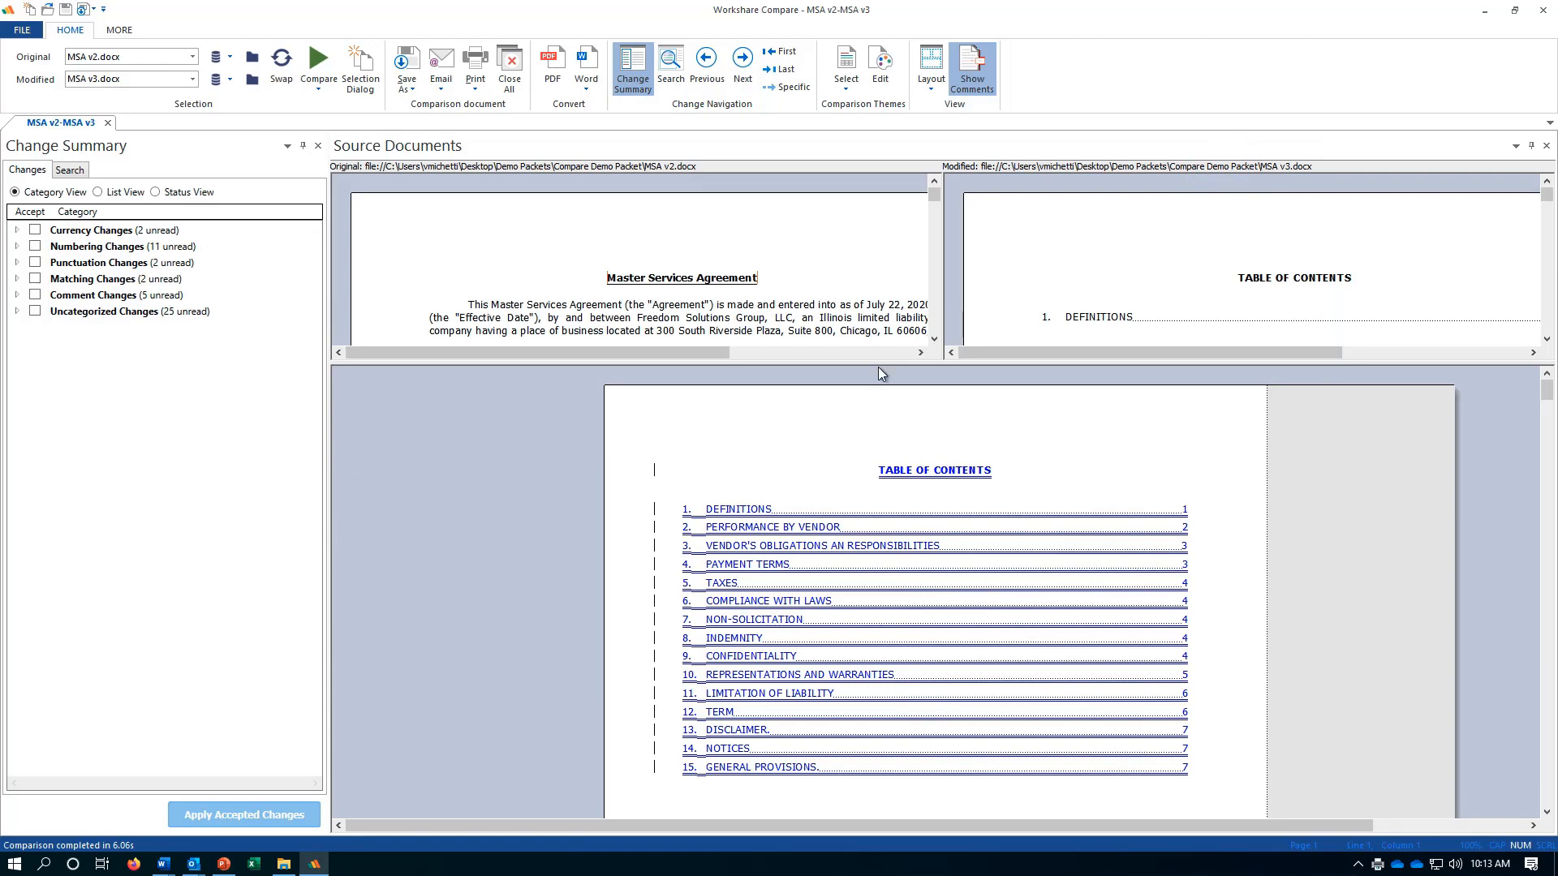
Step: Switch to the Outlook inbox and create a new email with the Metadata document from the Metadact Demo Packet folder attached
mouse_move(193, 863)
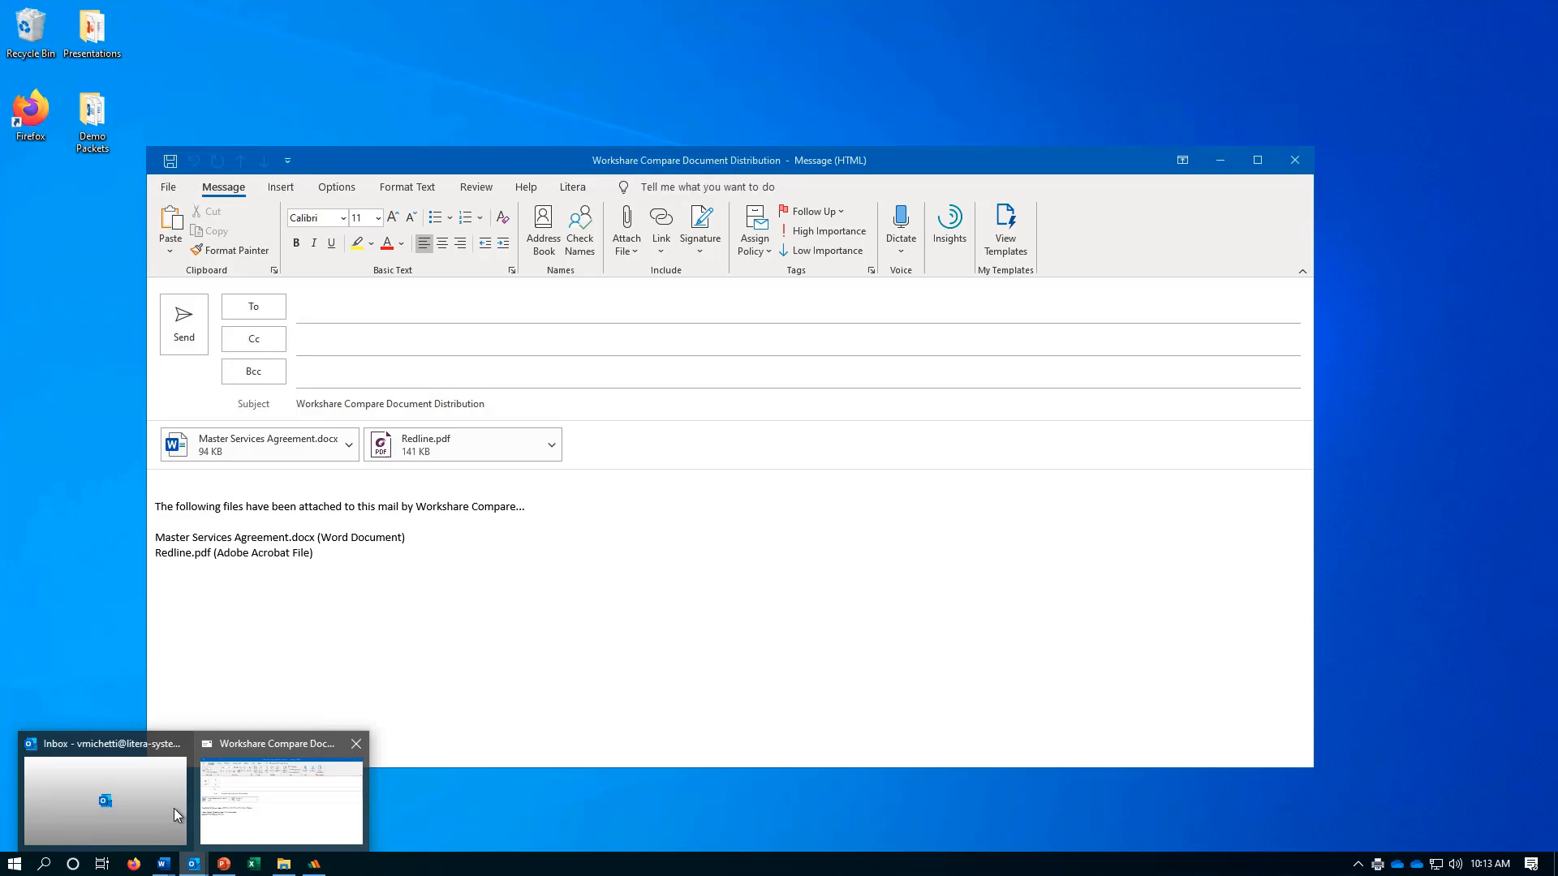
click(161, 804)
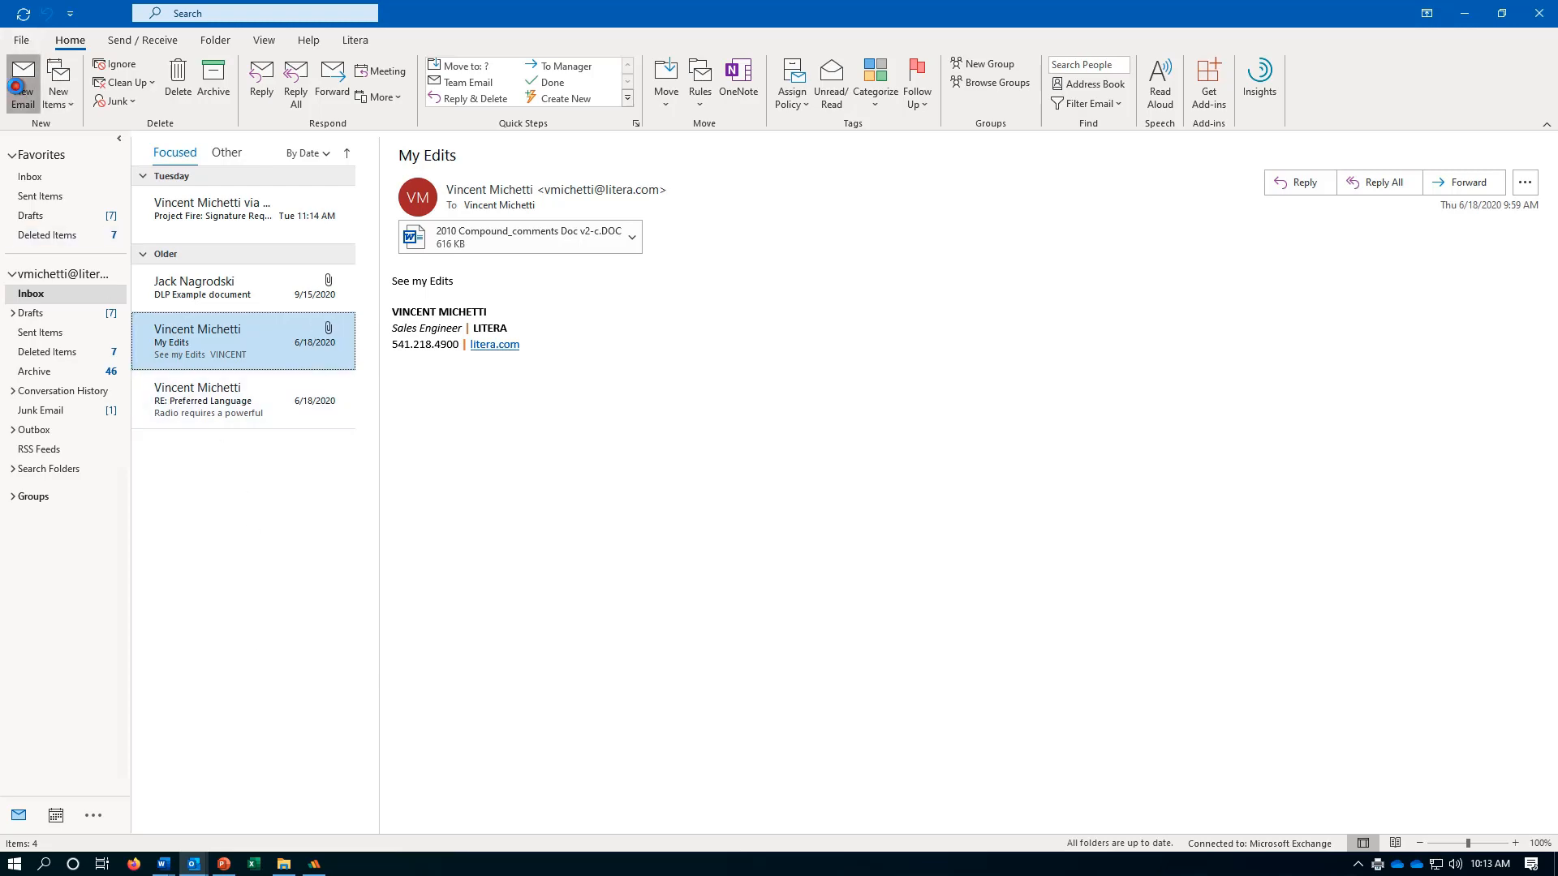
click(23, 85)
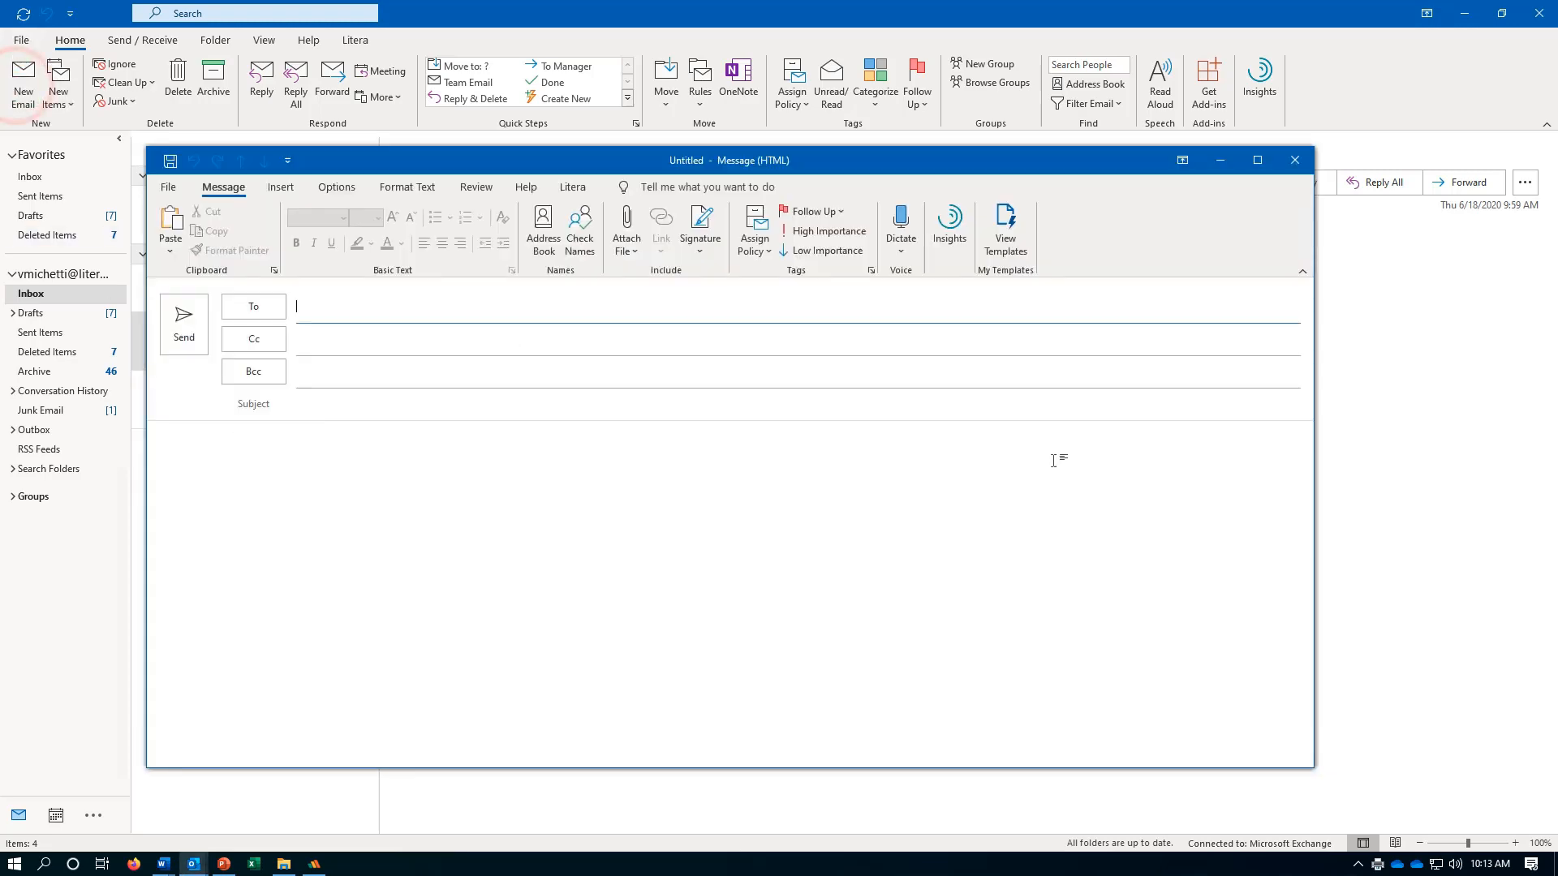
click(627, 235)
click(720, 823)
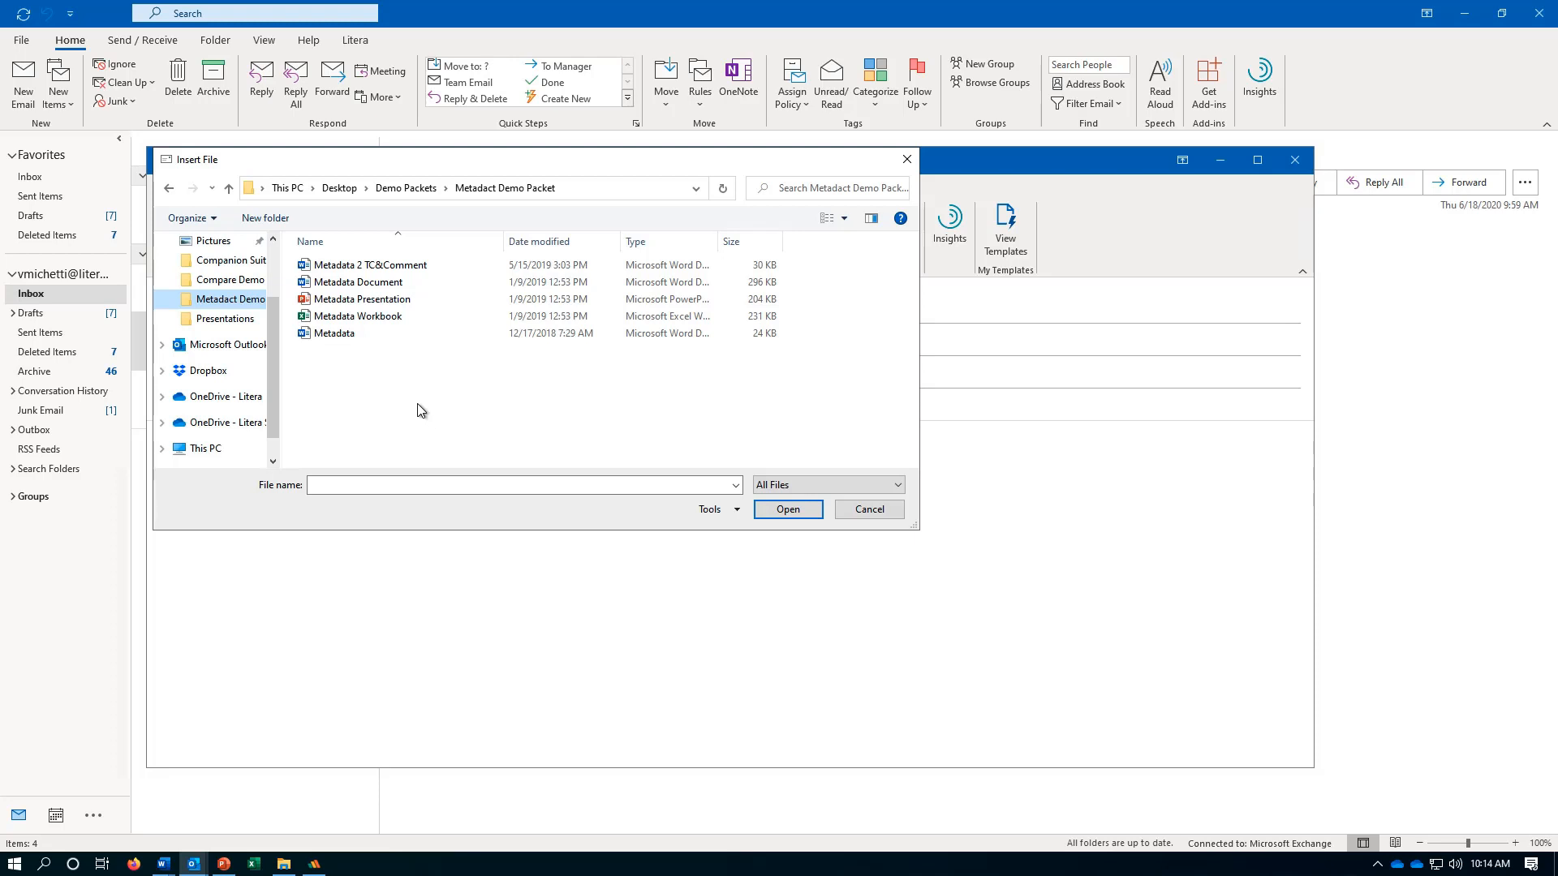
click(352, 337)
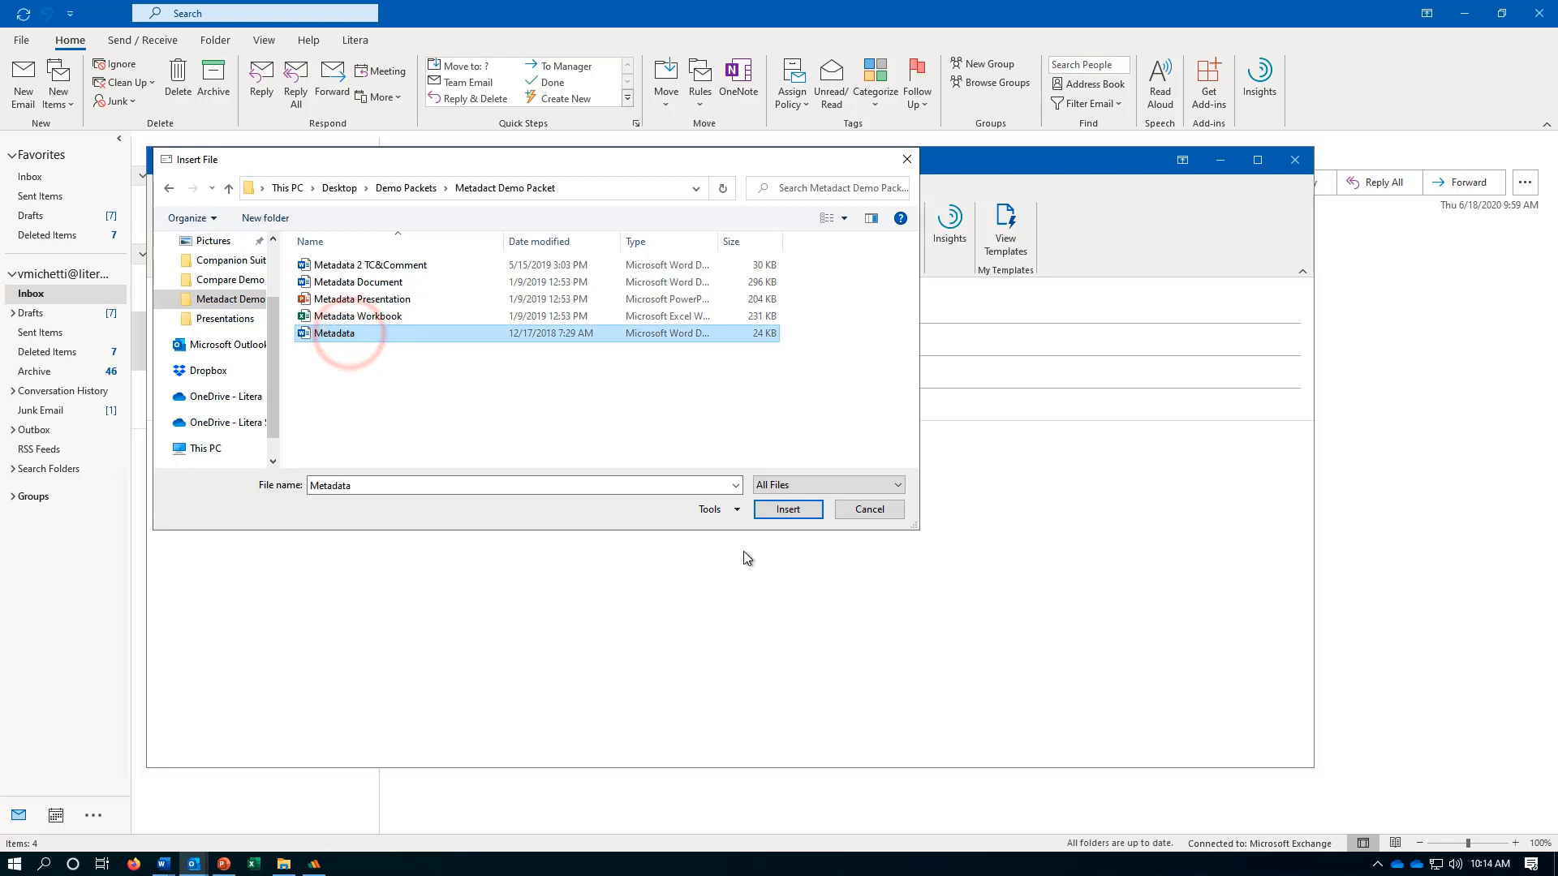
click(798, 510)
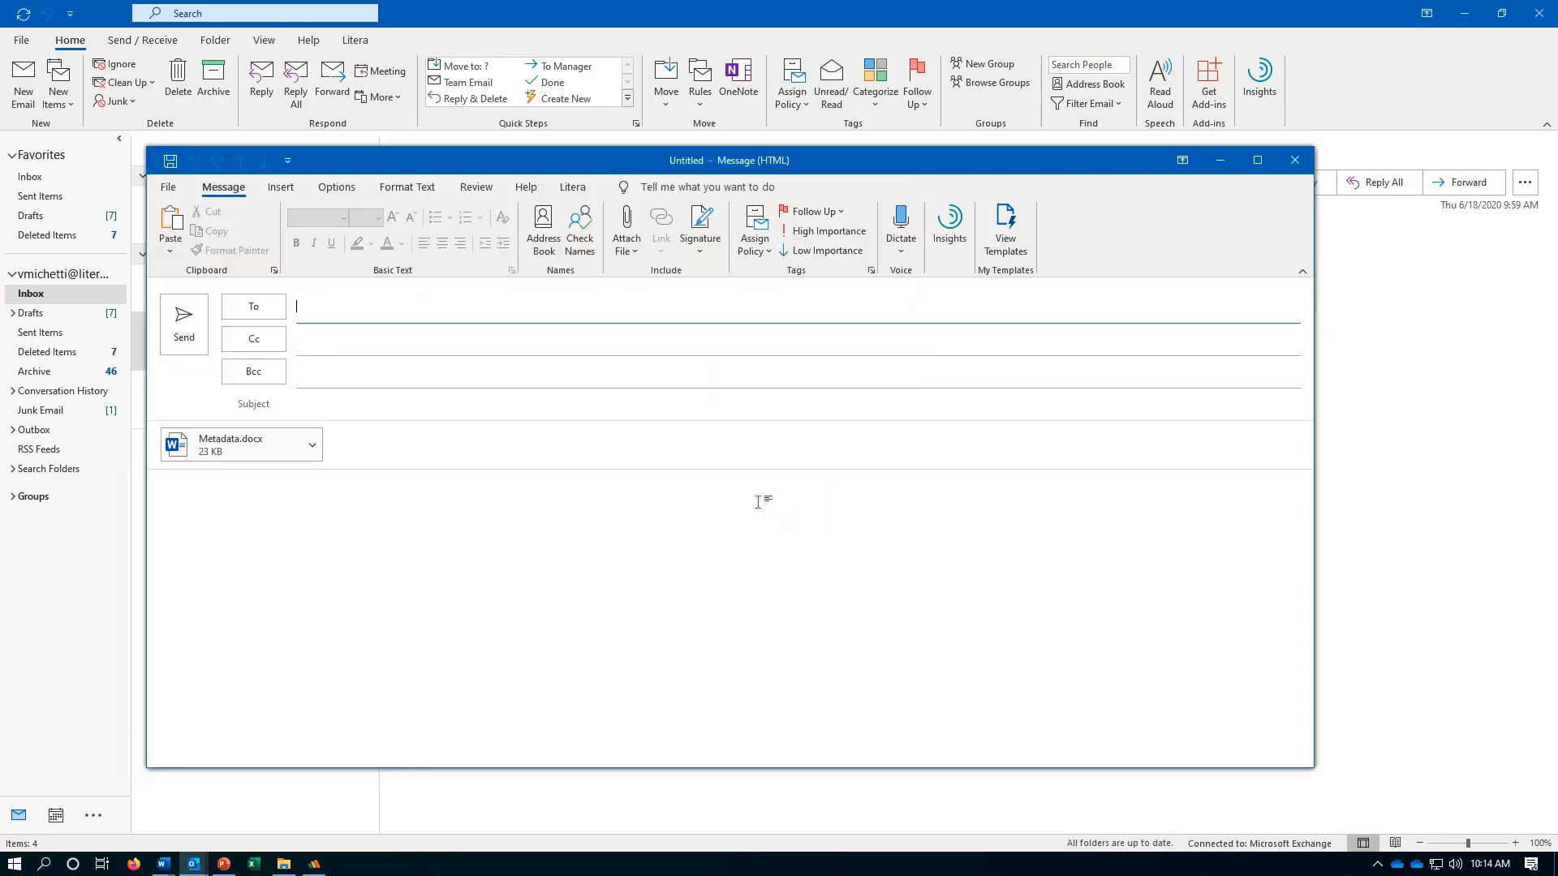
Step: Address the email to the external recipient, set the subject to MD Example and send it
text(mich)
key(Tab)
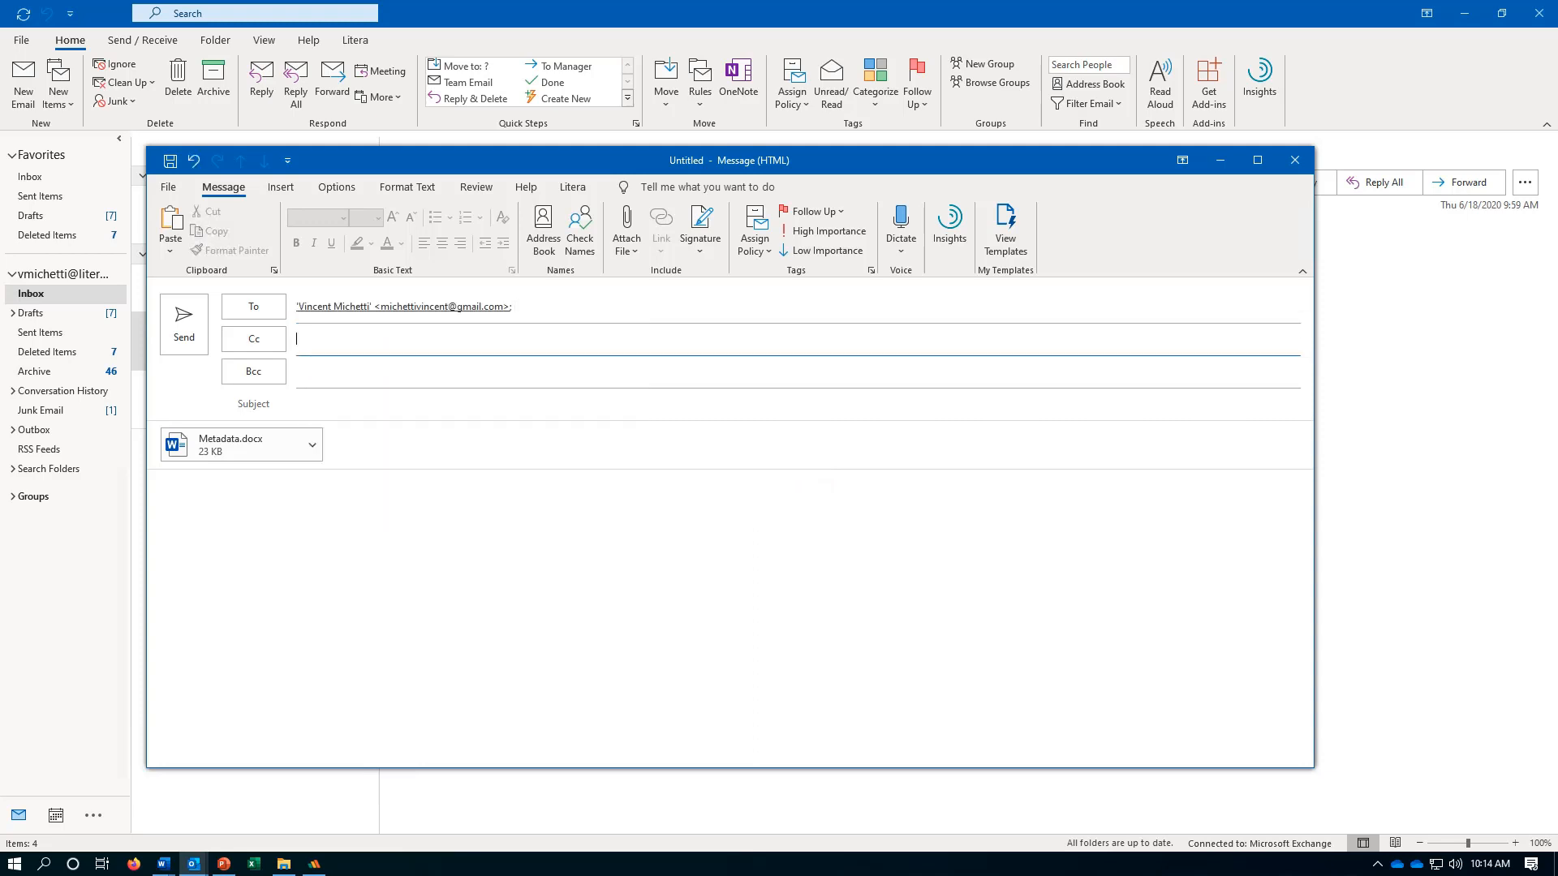
key(Tab)
key(Tab)
text(MD Example)
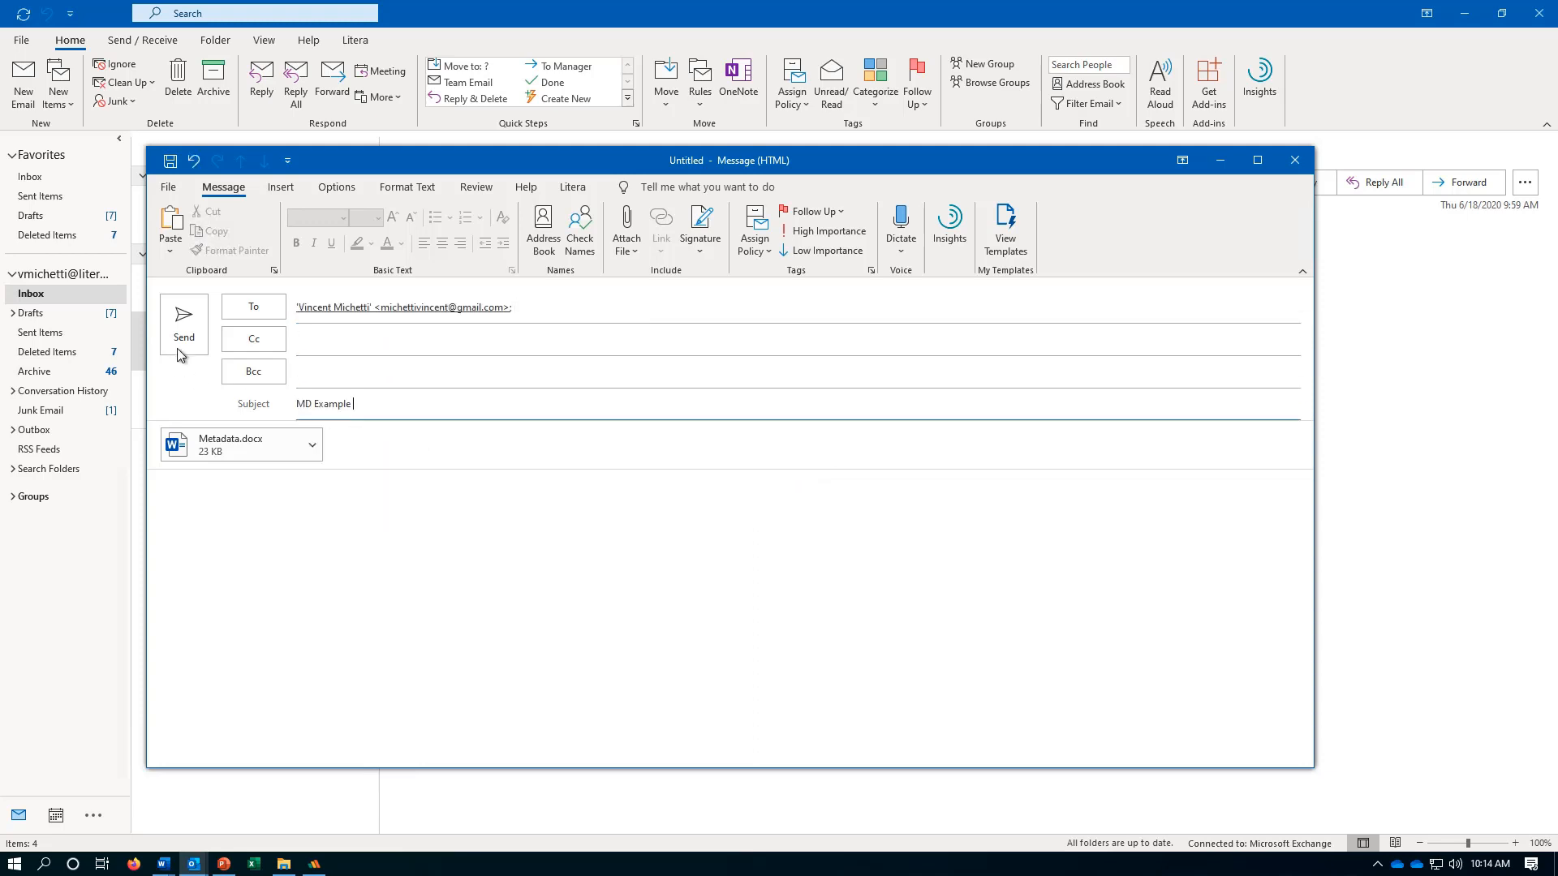
click(184, 323)
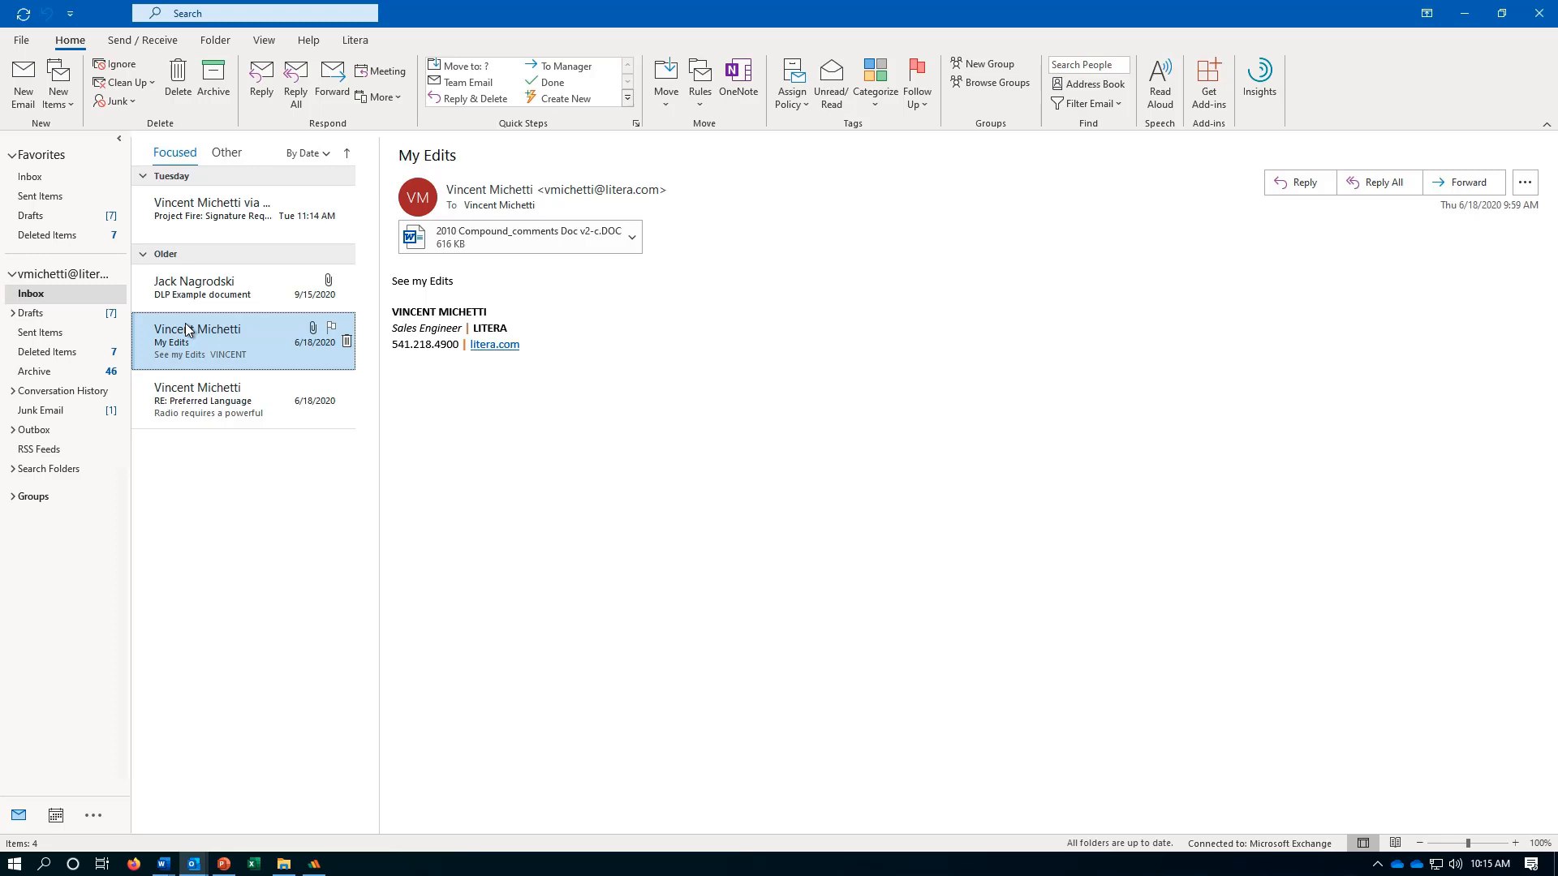
Step: Create an email to the external recipient with Metadata Document attached and the subject Alerts - Example, and send it
click(18, 87)
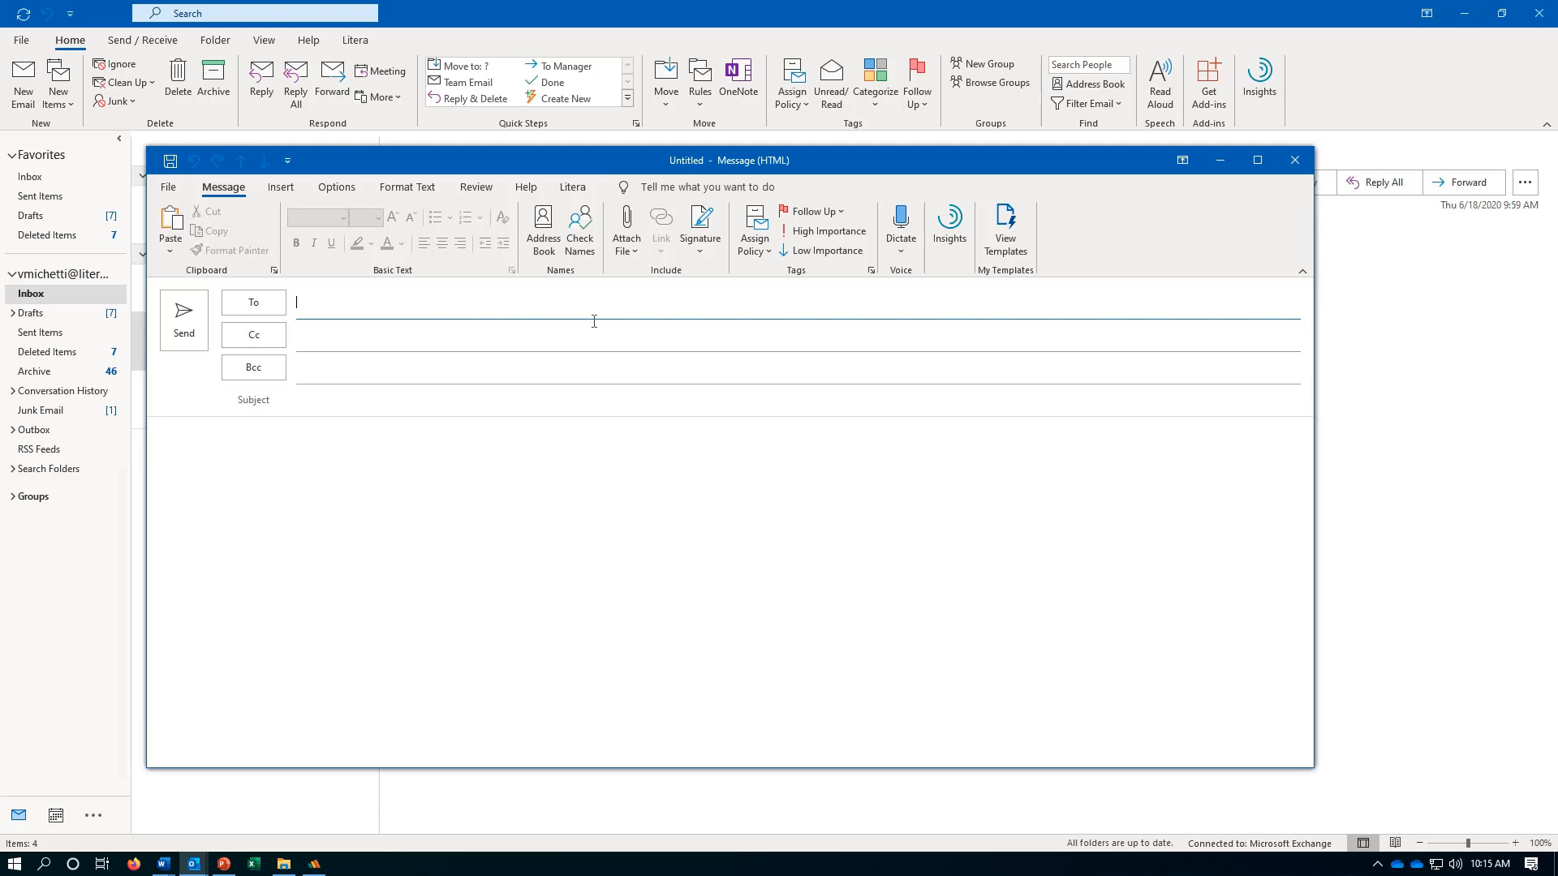
click(624, 245)
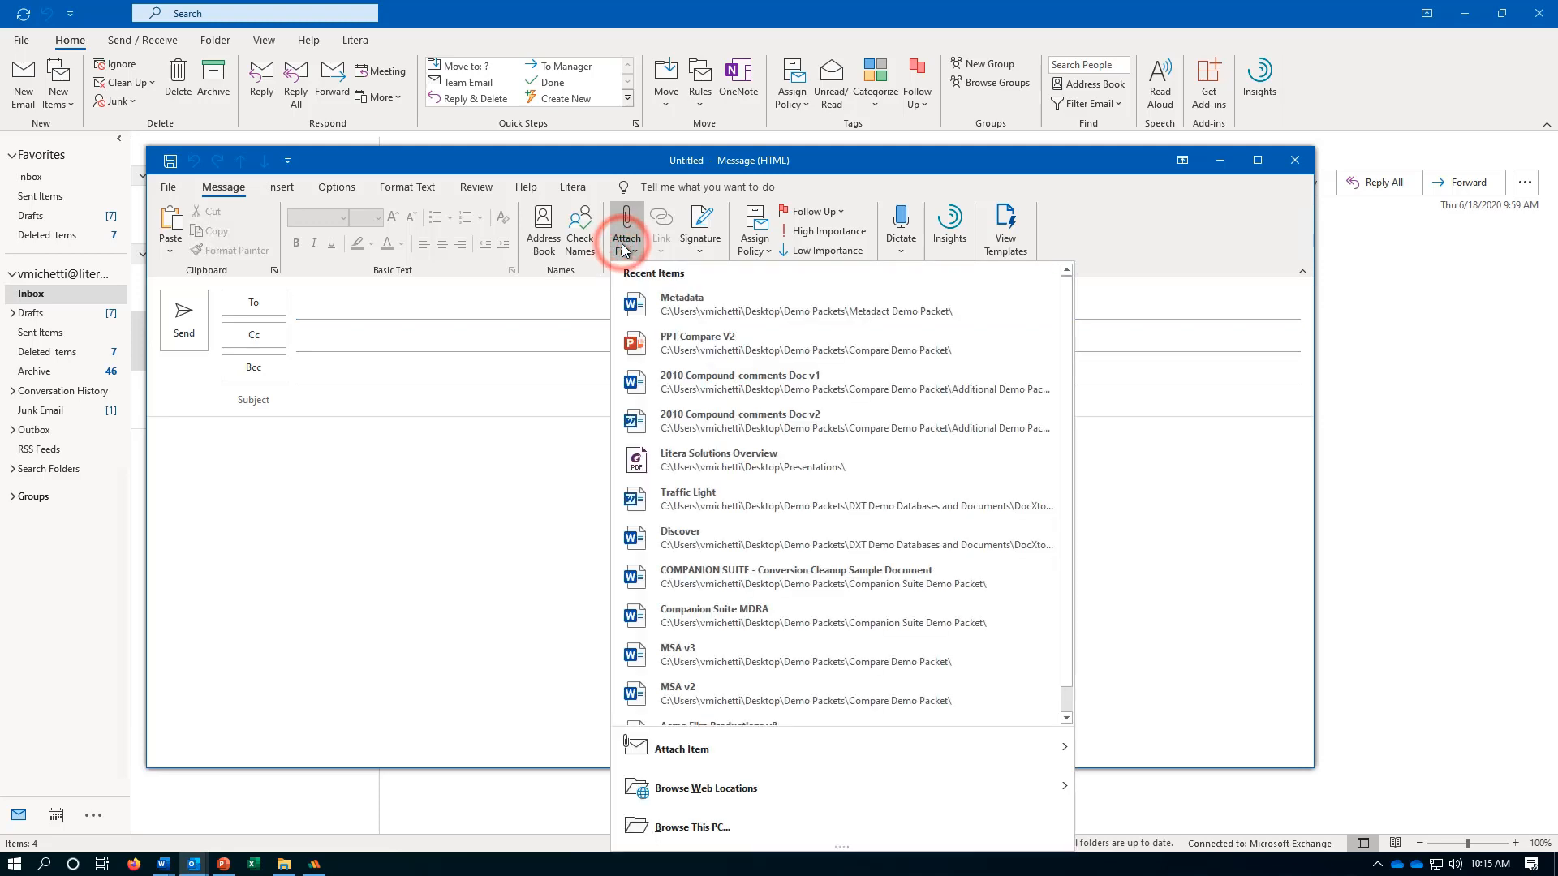
click(673, 816)
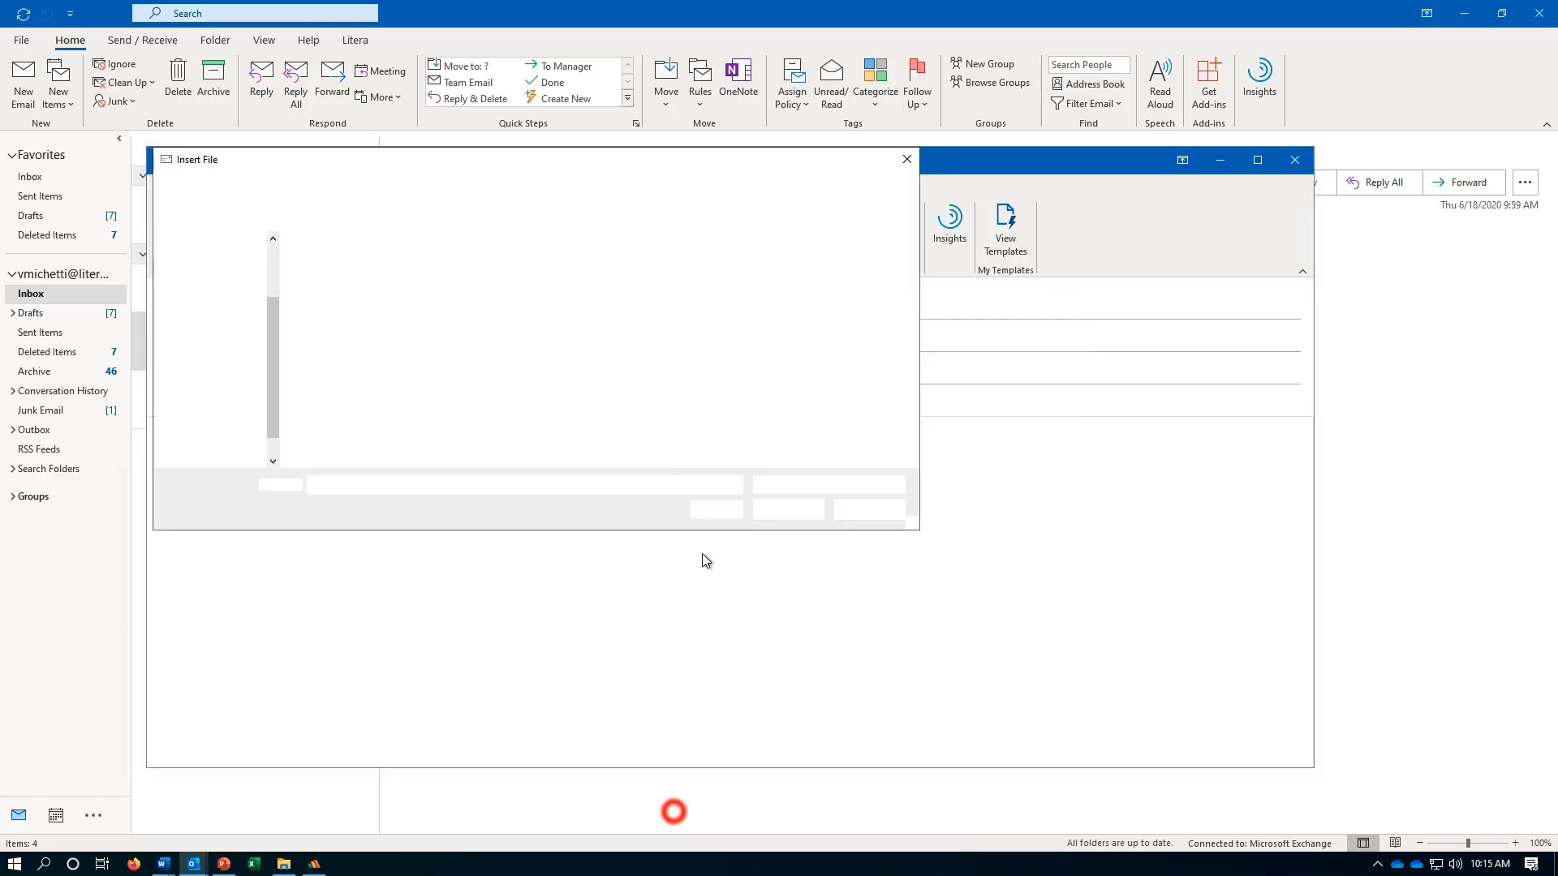
double_click(359, 283)
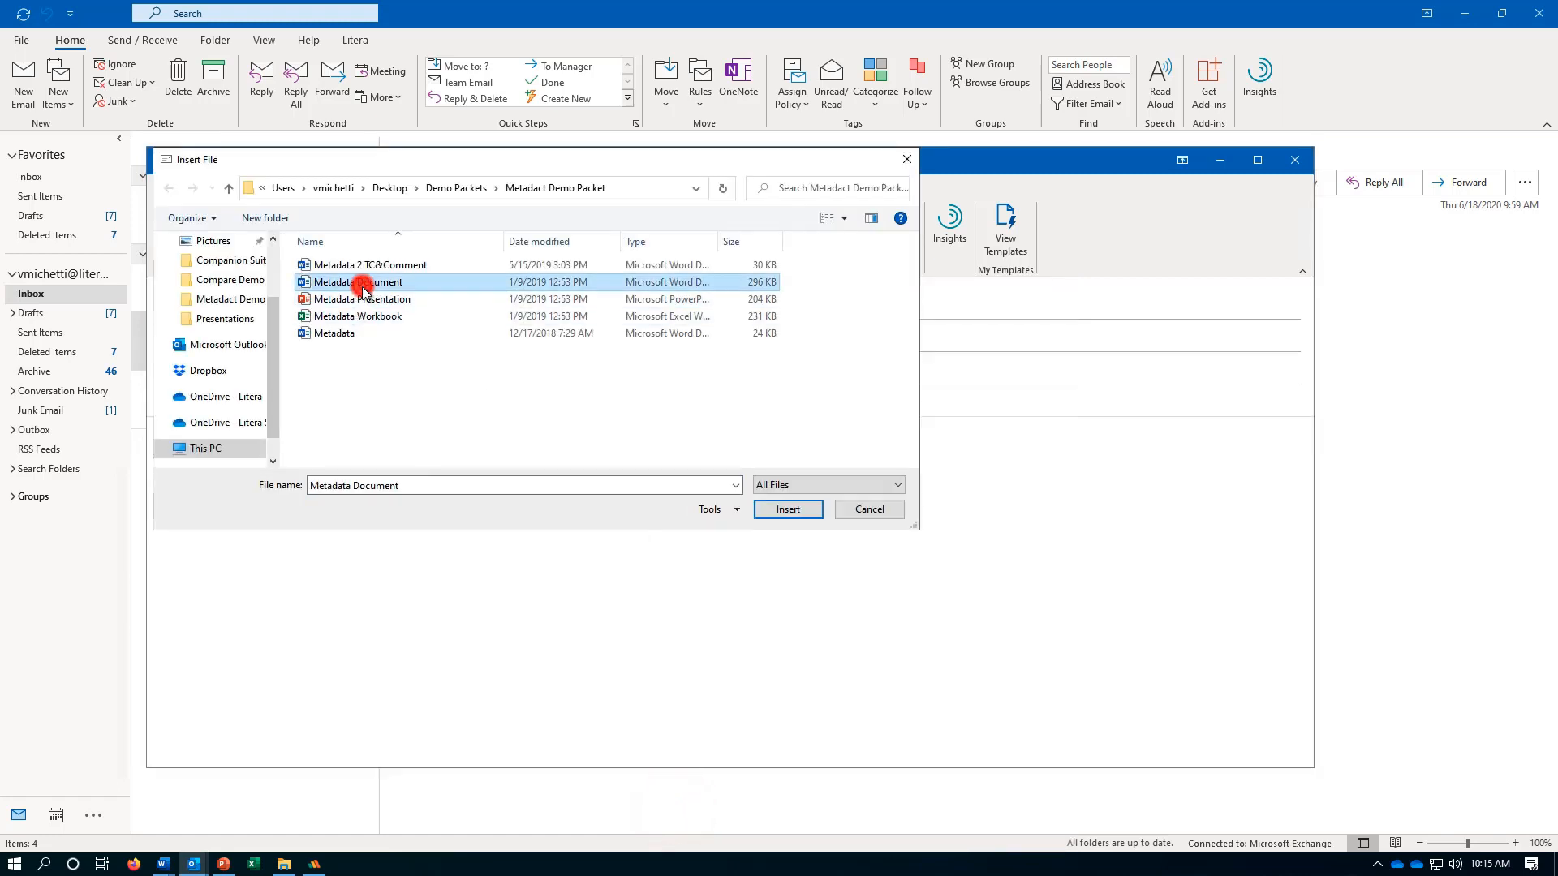
click(358, 305)
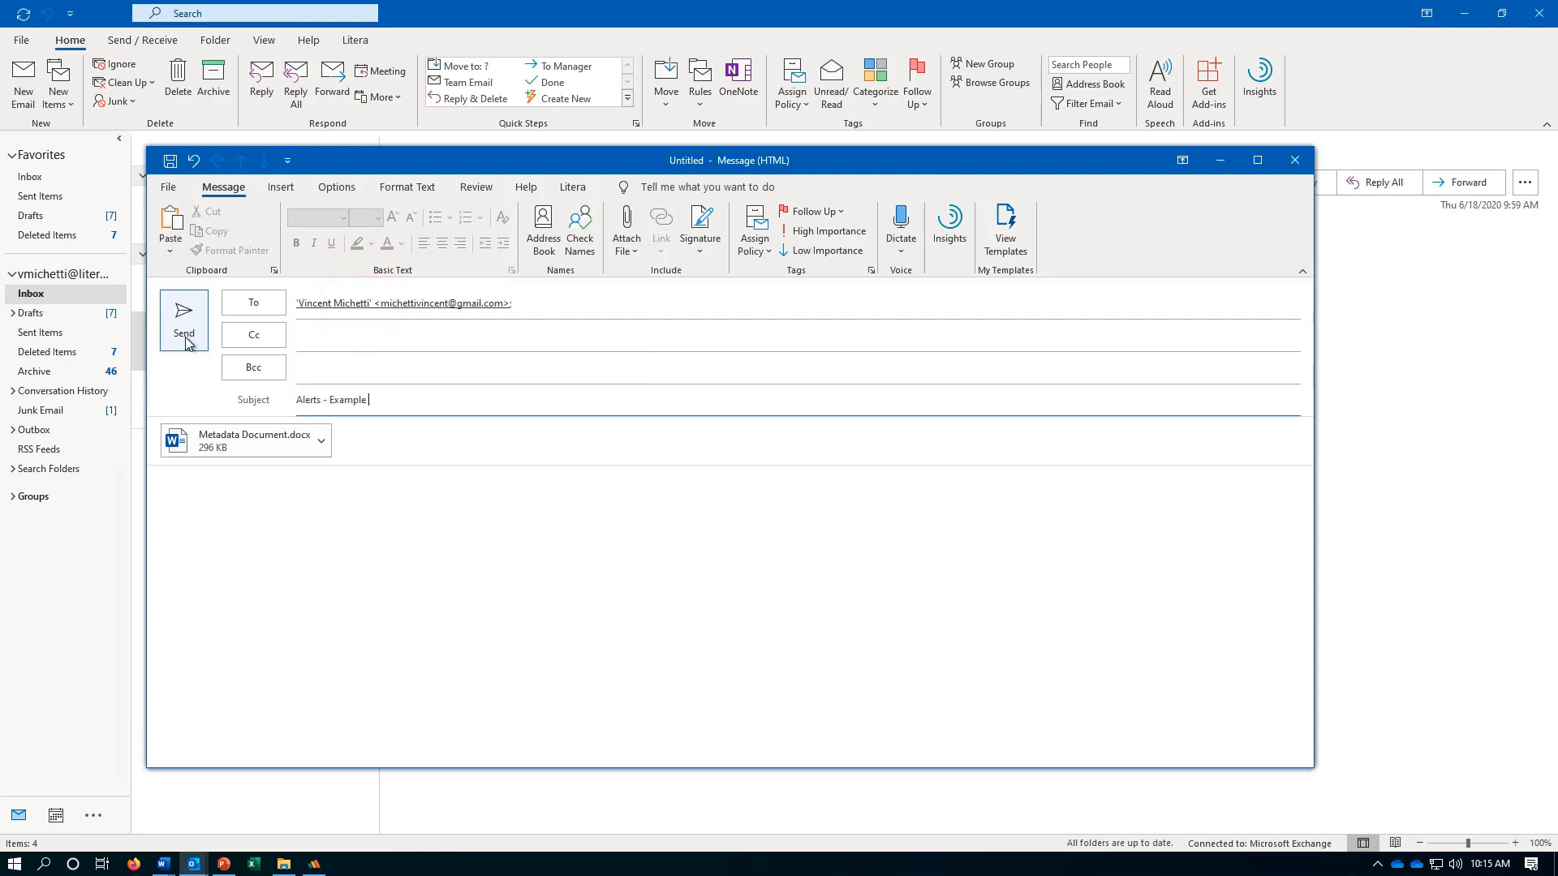
click(184, 325)
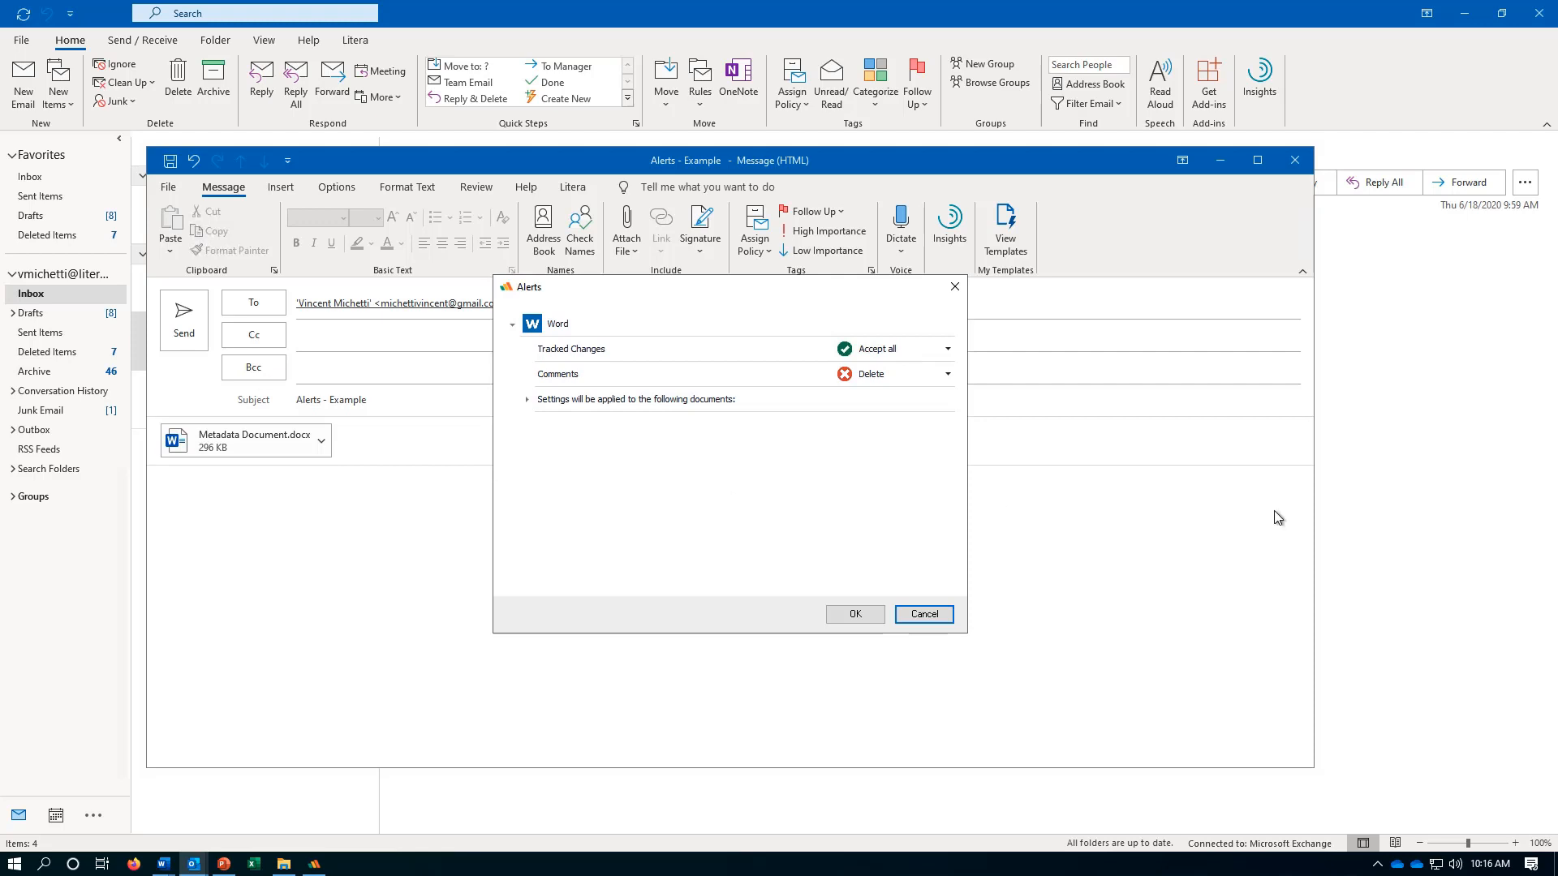
Step: Set both the tracked changes and the comments of the Word attachment to Leave in the alert
click(947, 350)
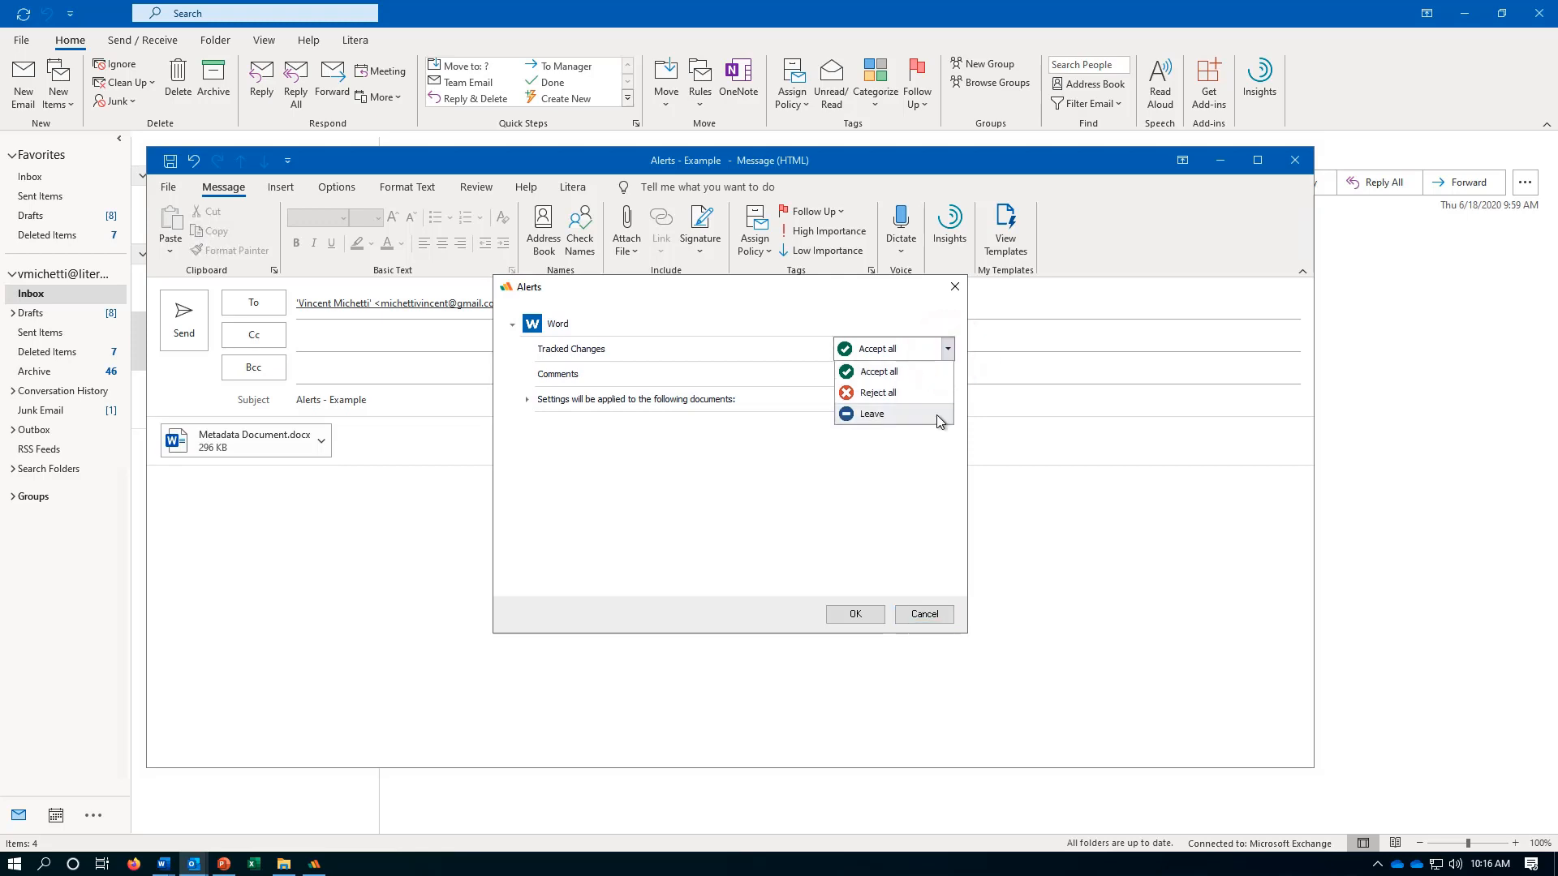
click(937, 414)
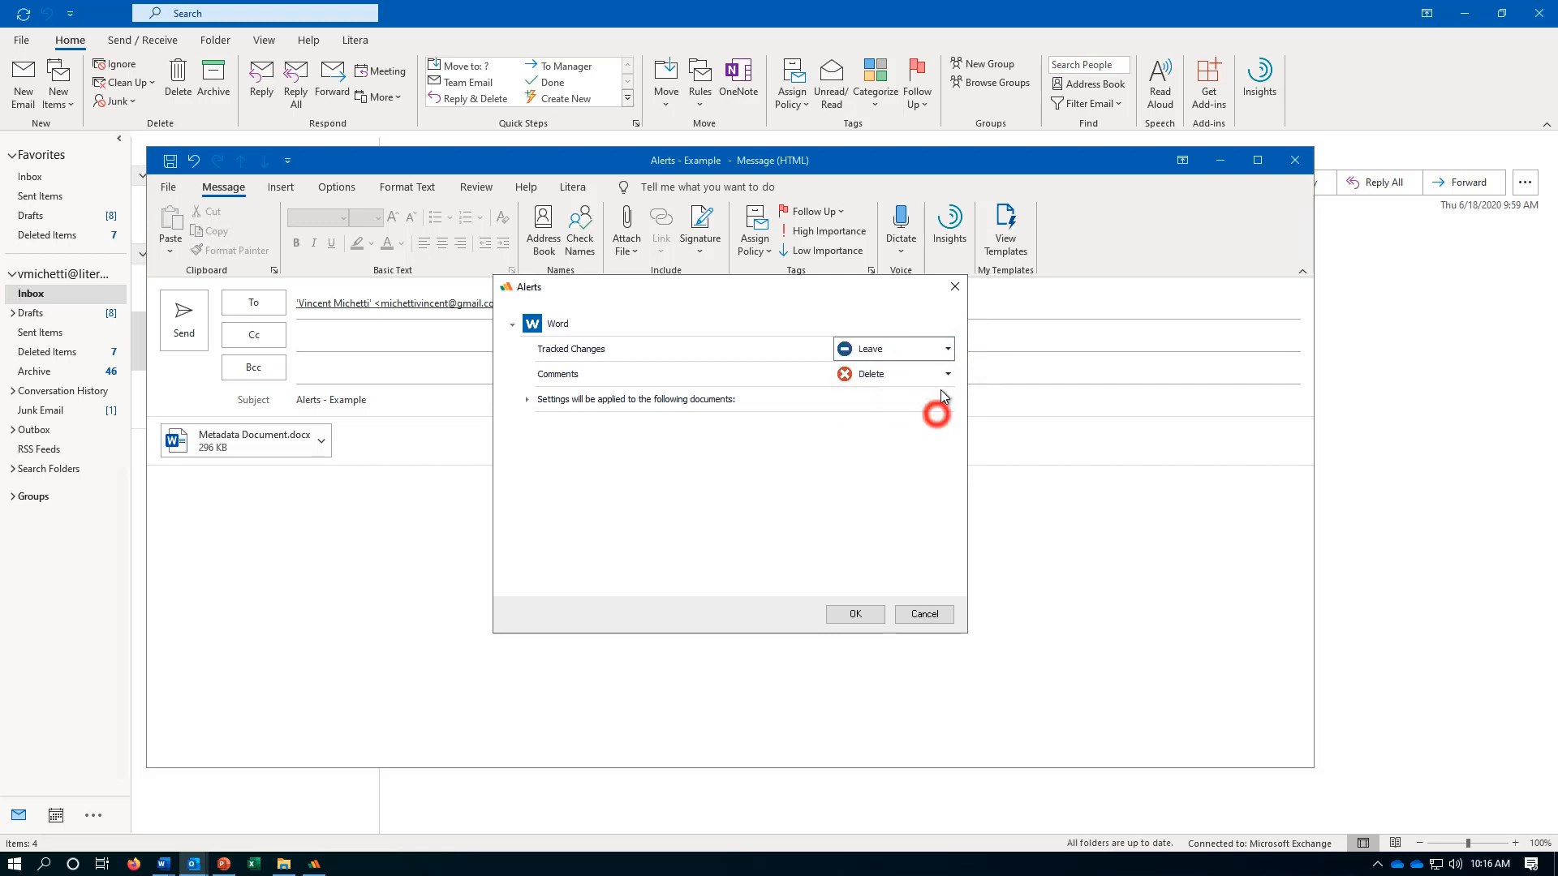
click(945, 375)
click(923, 419)
Step: Set the Word attachment's comments to Delete and its tracked changes to Accept all, and confirm the alert
click(948, 375)
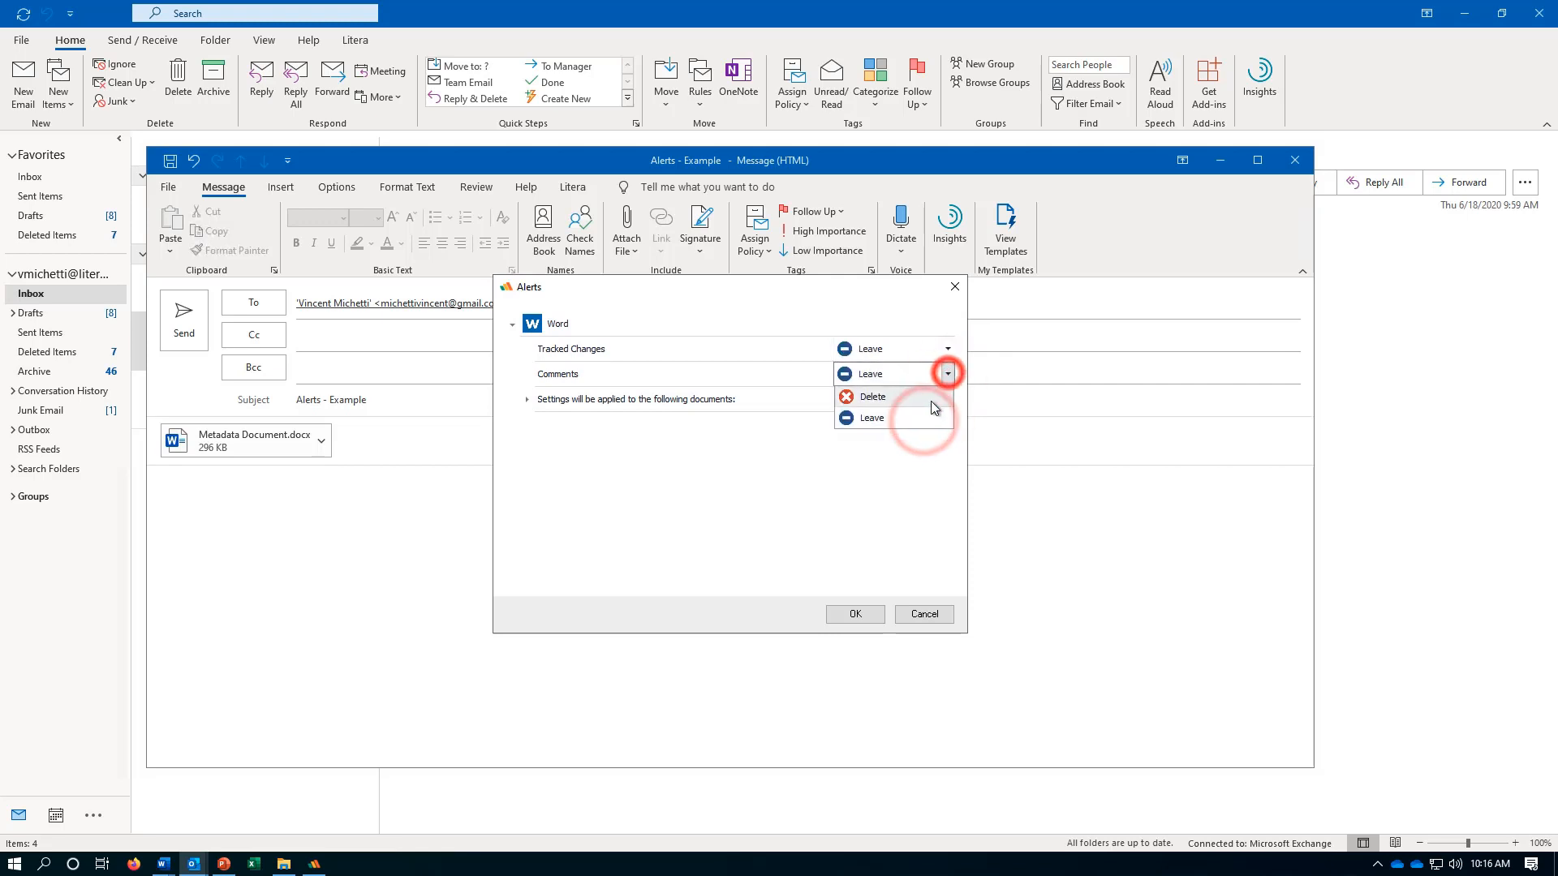
click(931, 398)
click(947, 349)
click(932, 378)
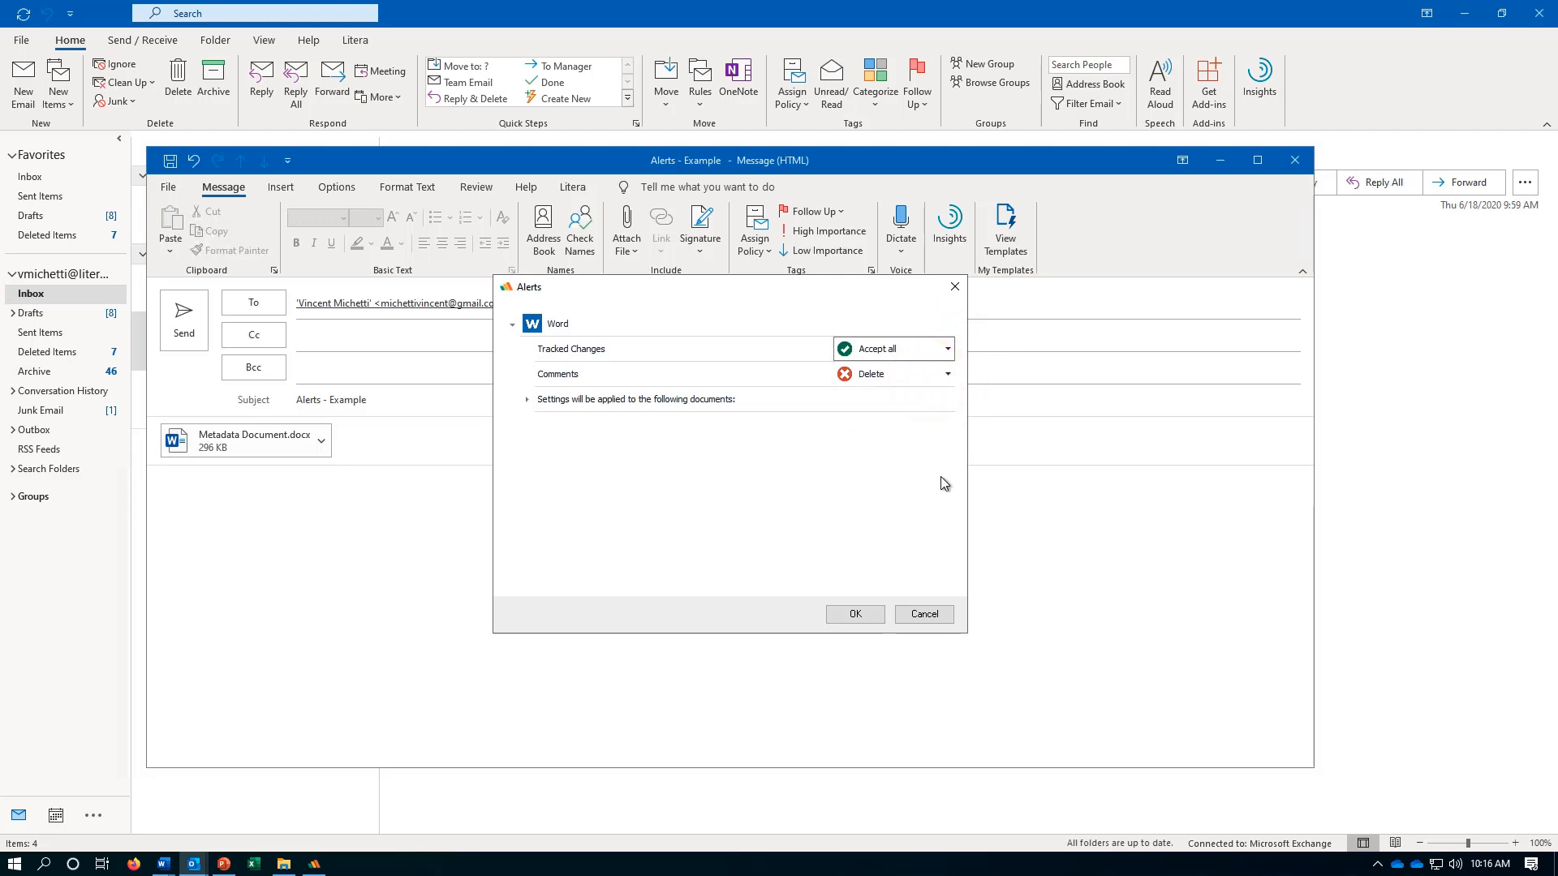
click(860, 623)
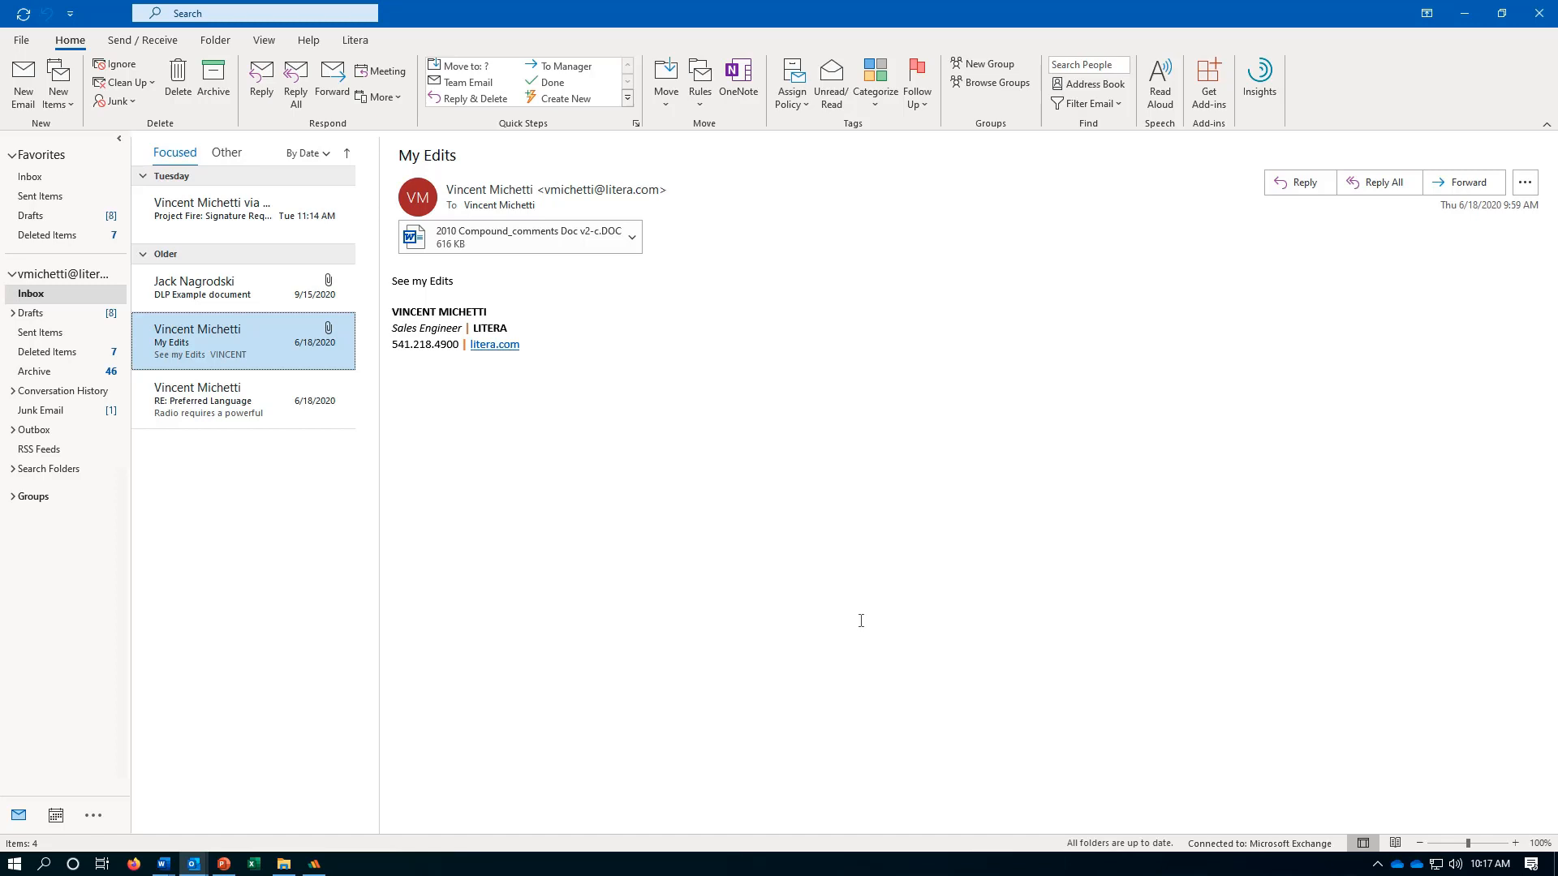
Step: Create an email to the external recipient with the subject Attachment Manager Example and the five metadata Word, PowerPoint and Excel files attached
click(16, 91)
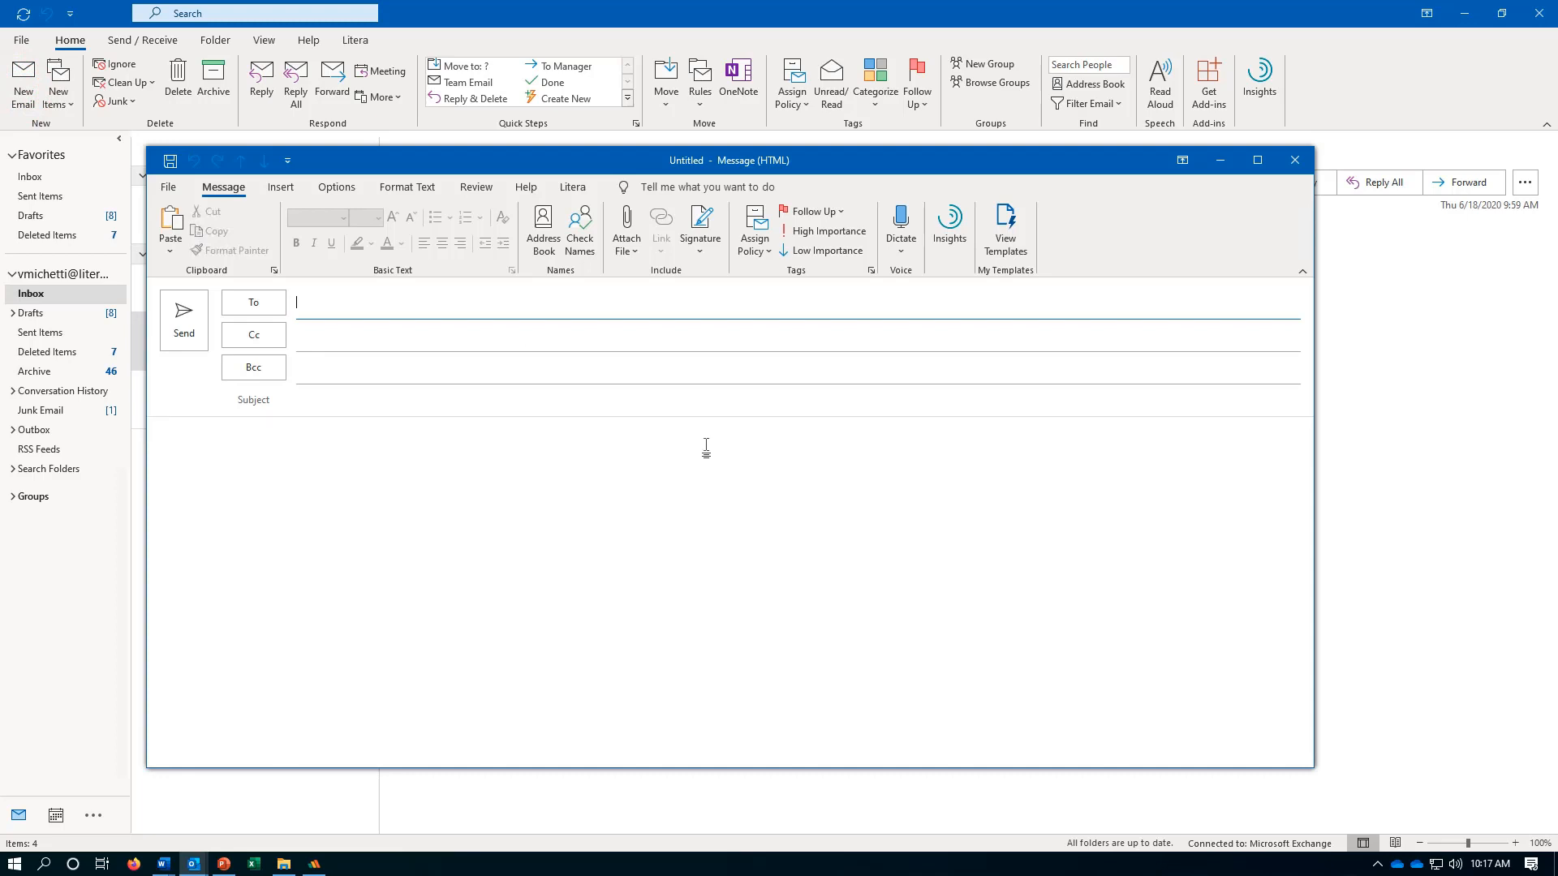
key(ctrl+v)
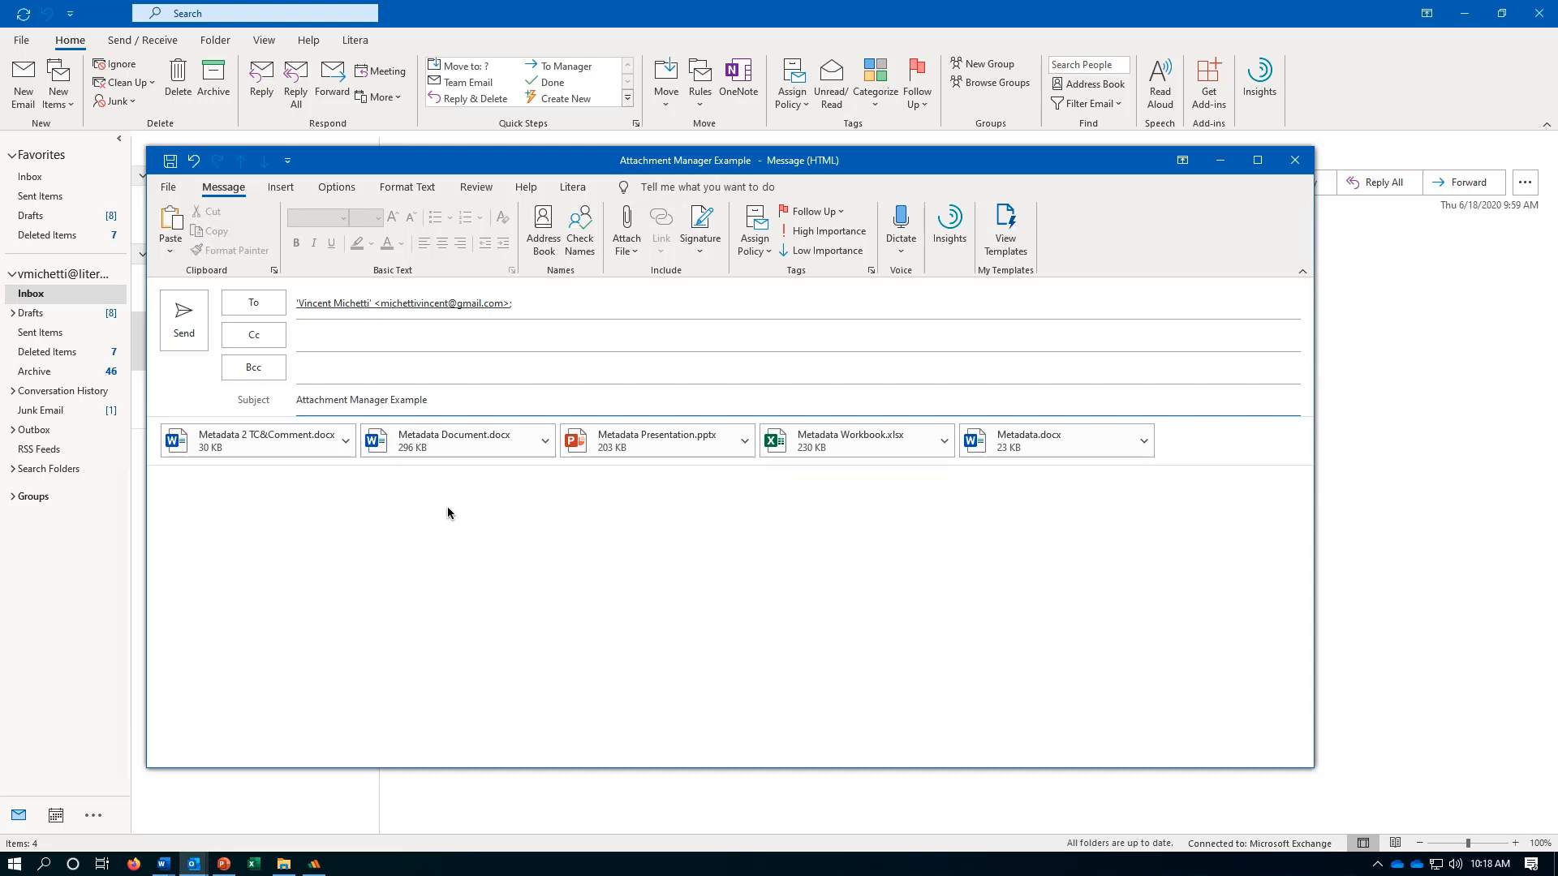
click(348, 441)
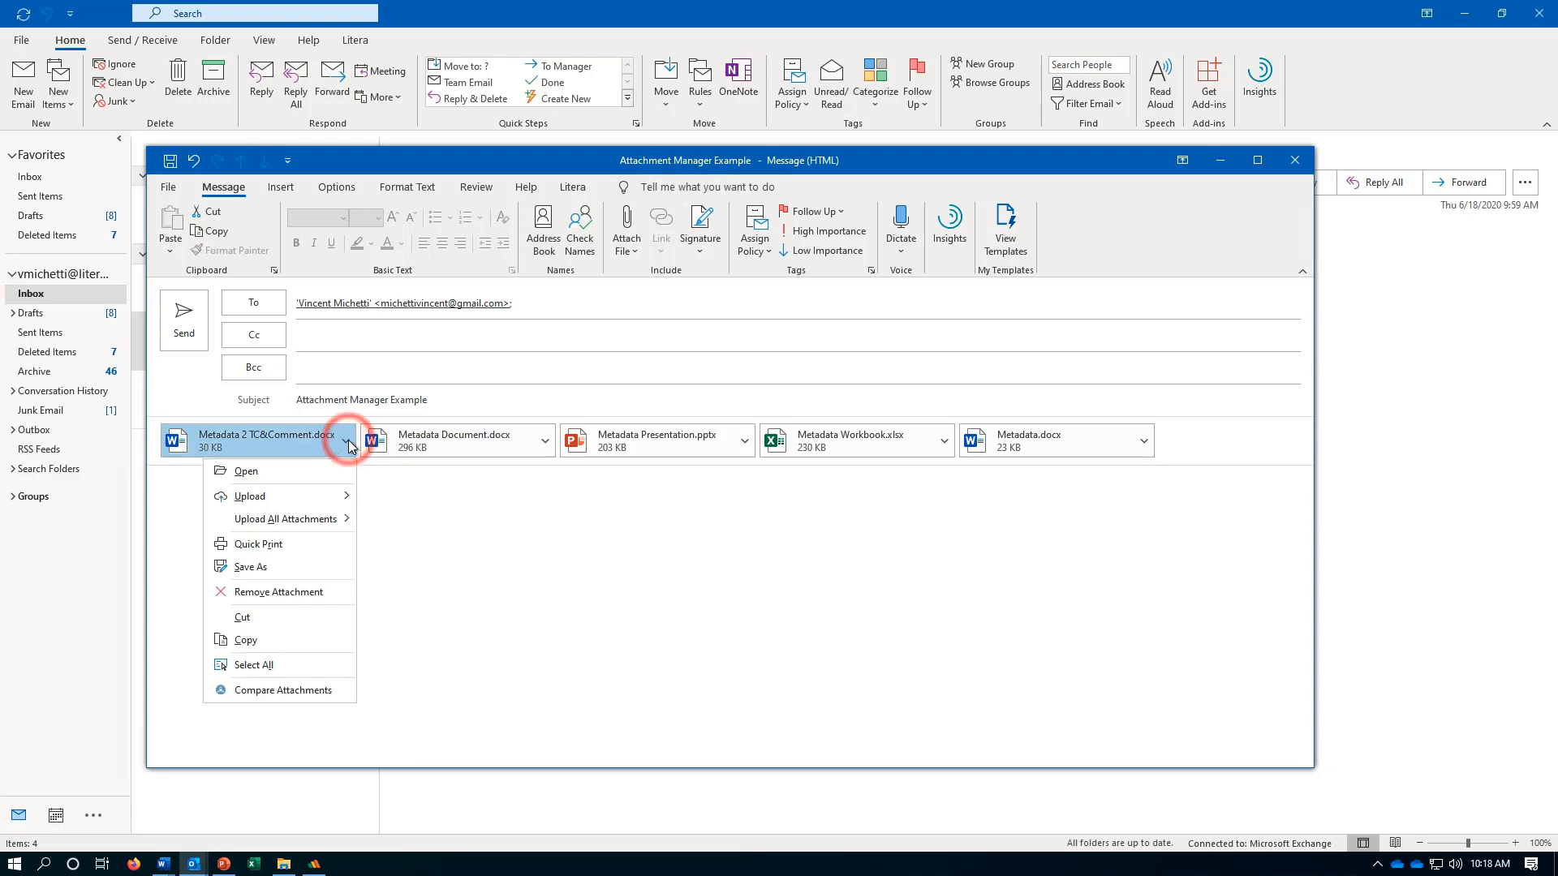
click(473, 514)
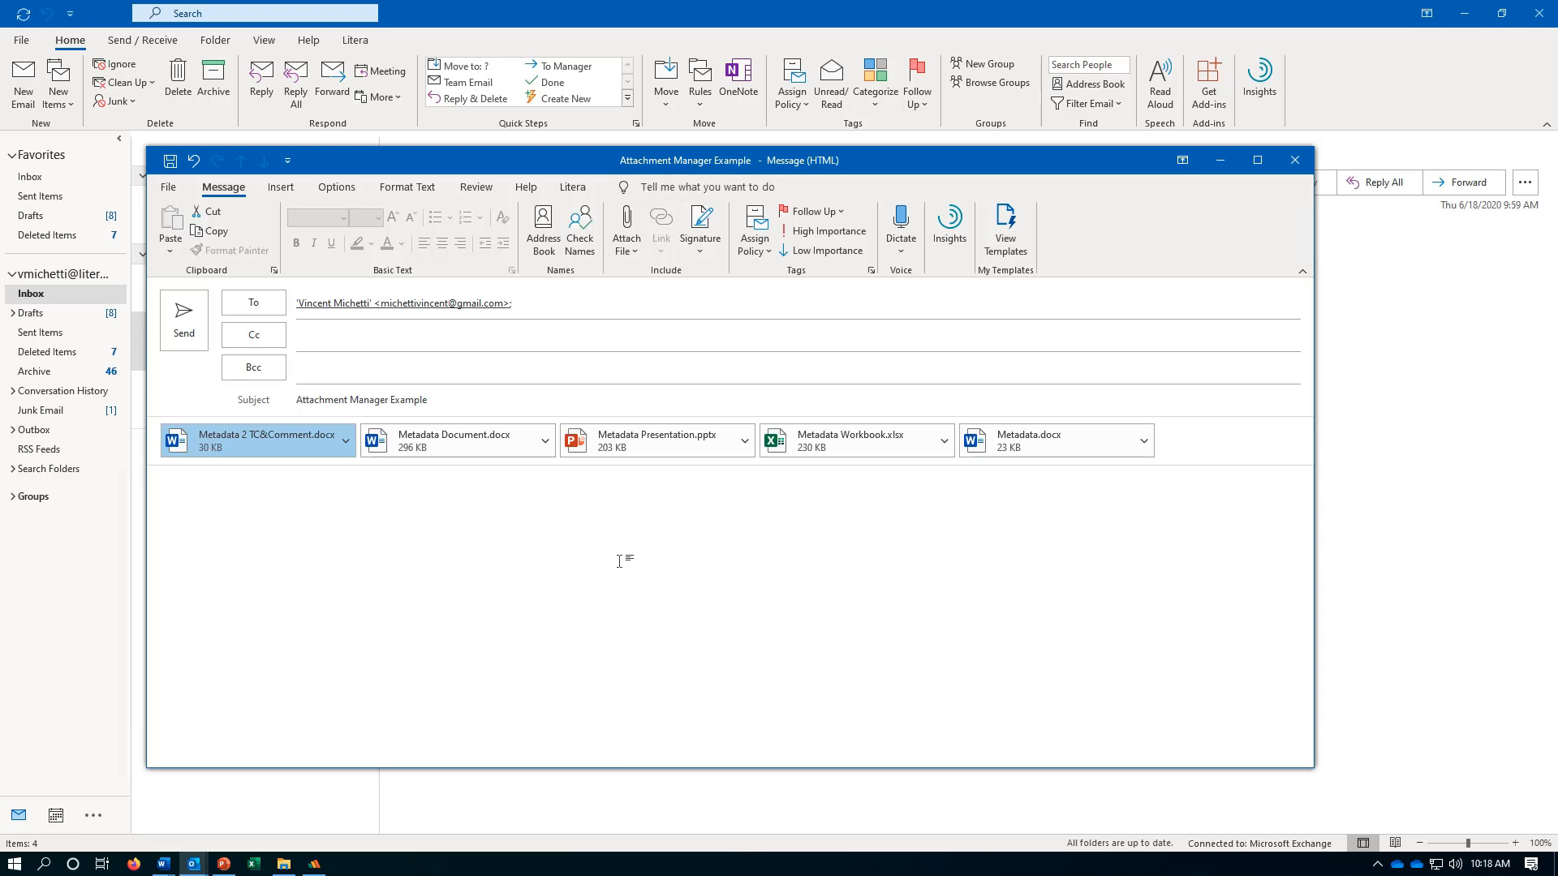
Step: Open the Litera Attachment Manager and move Metadata.docx directly below Metadata Document.docx in the attachment order
click(572, 189)
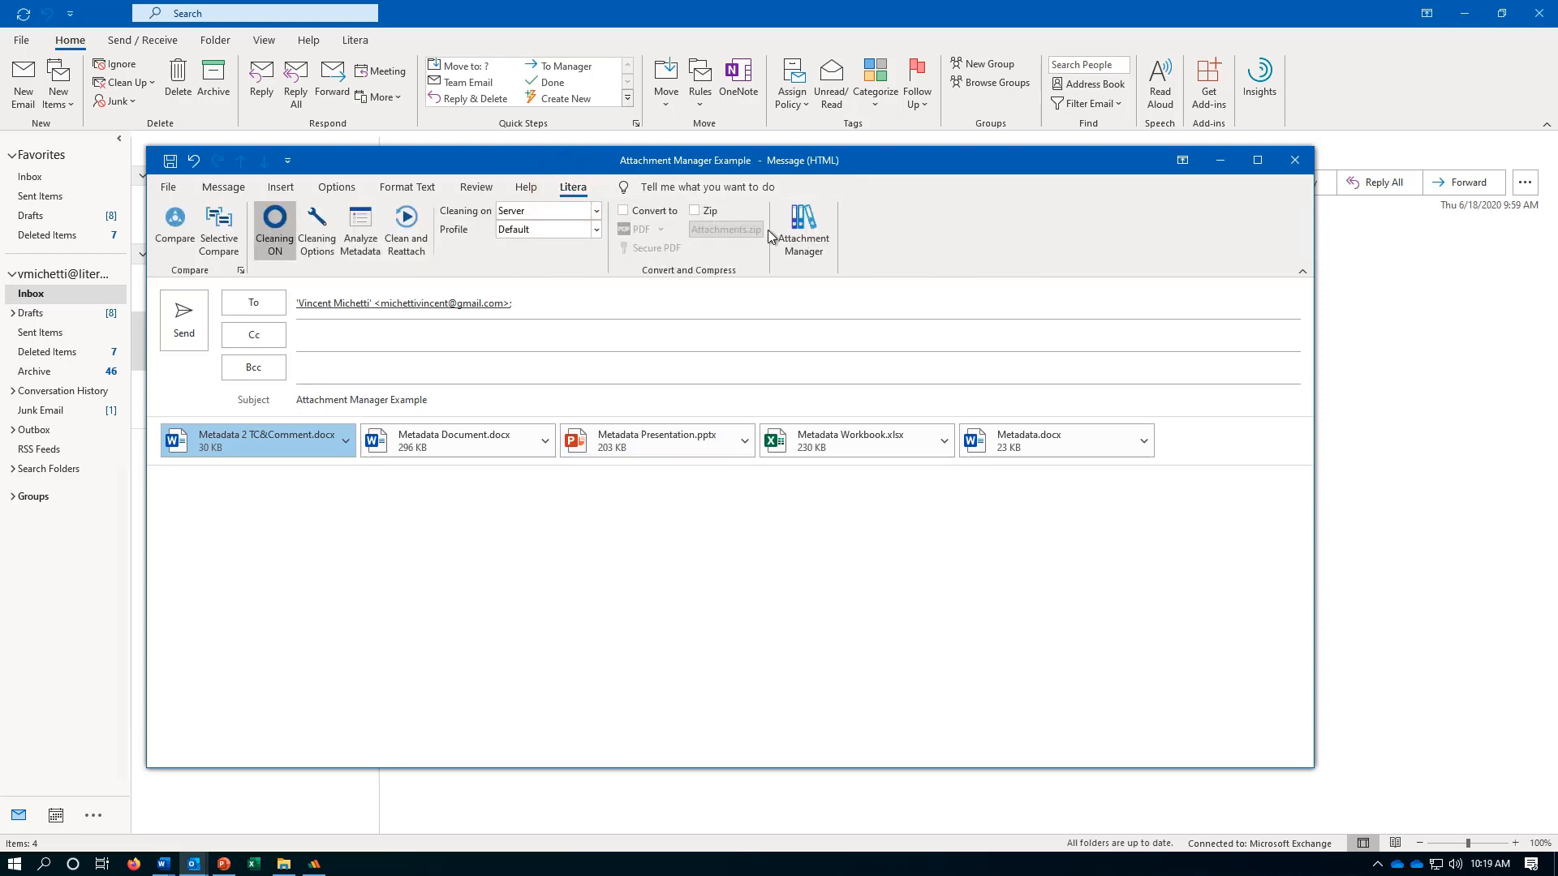
click(804, 234)
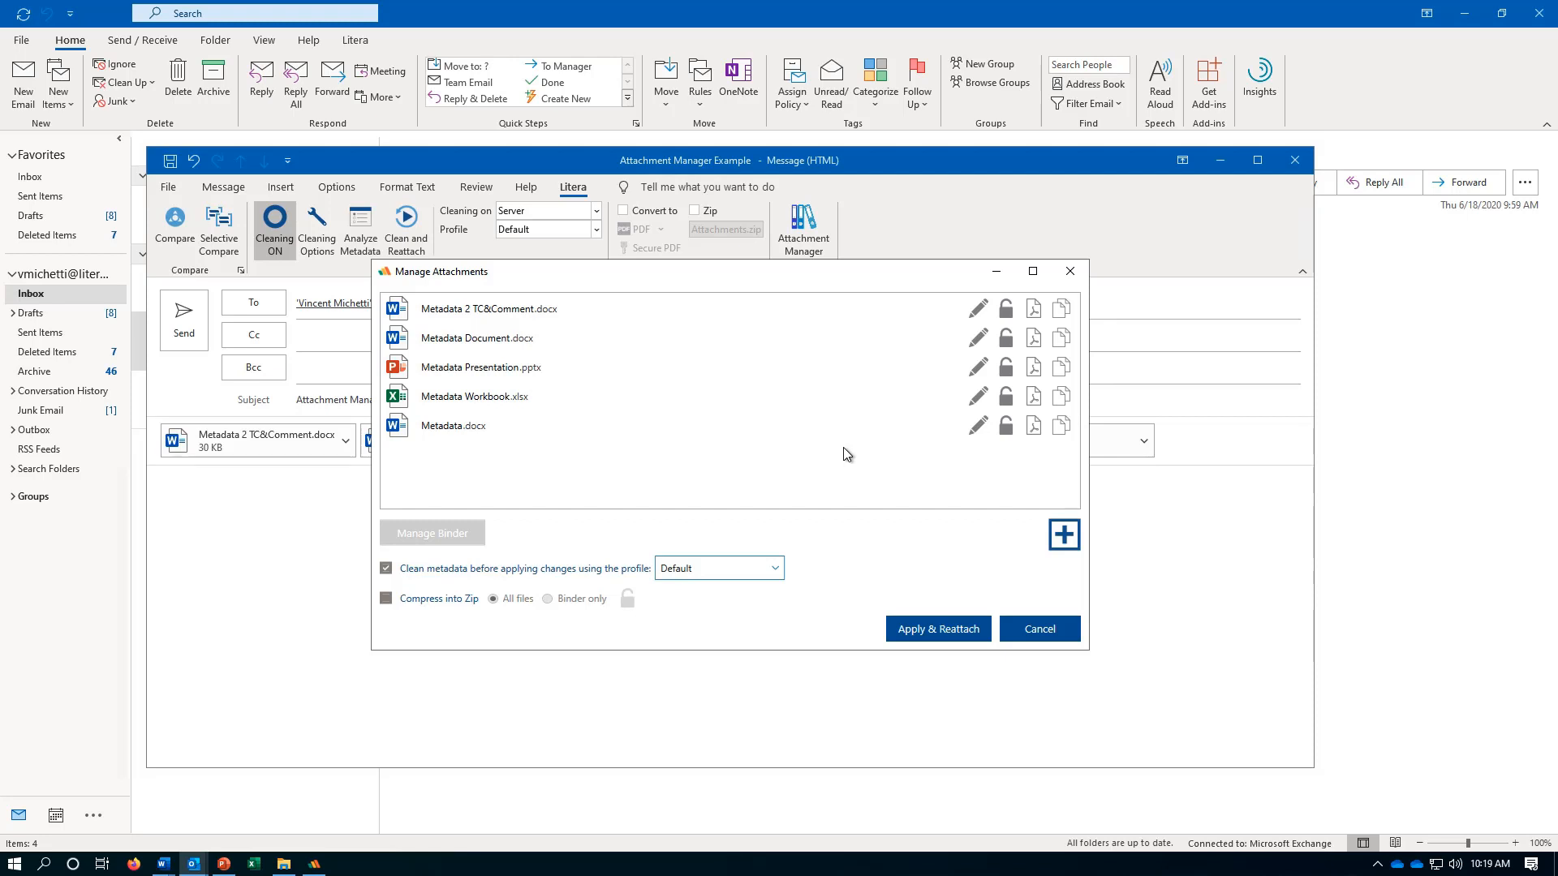
drag(566, 434, 598, 358)
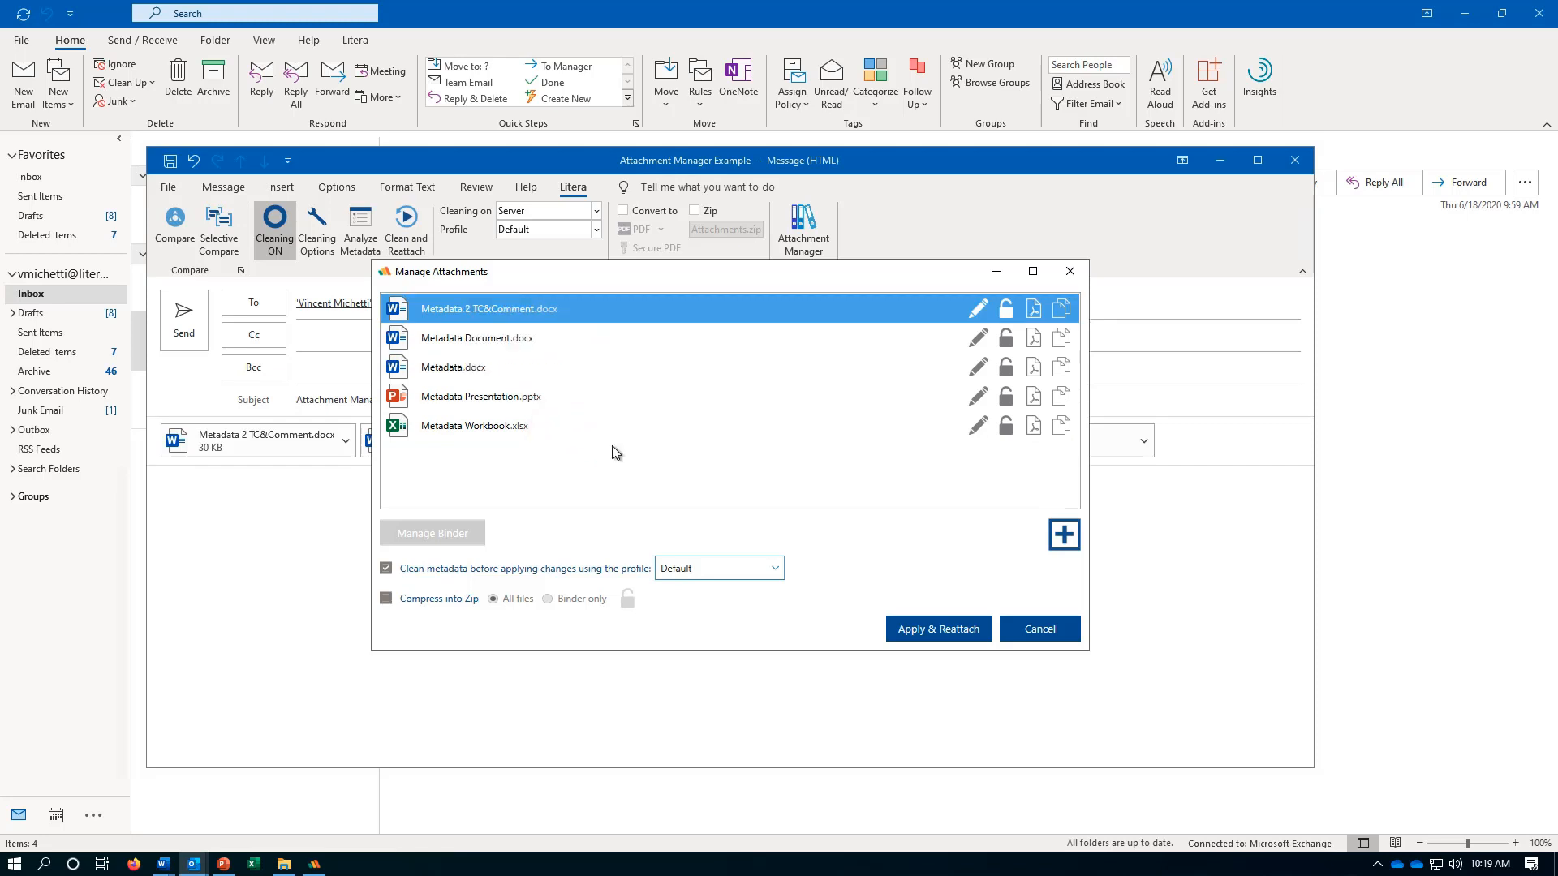
Step: Rename the three Word attachments MD 1, MD 2 and MD3, and reattach all files without cleaning their metadata
click(976, 309)
double_click(479, 307)
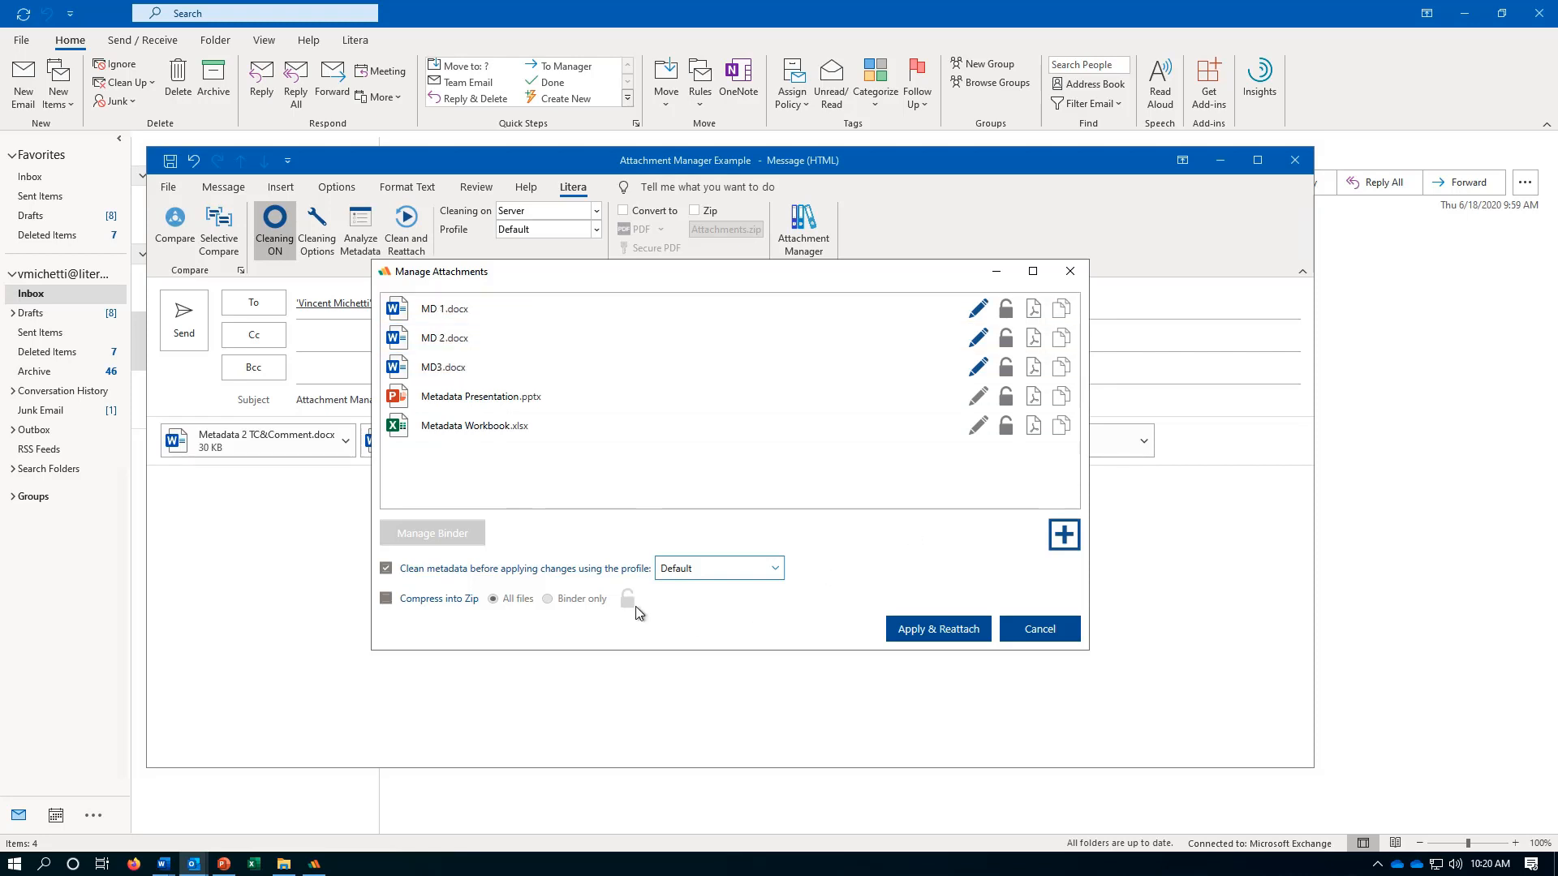
click(566, 571)
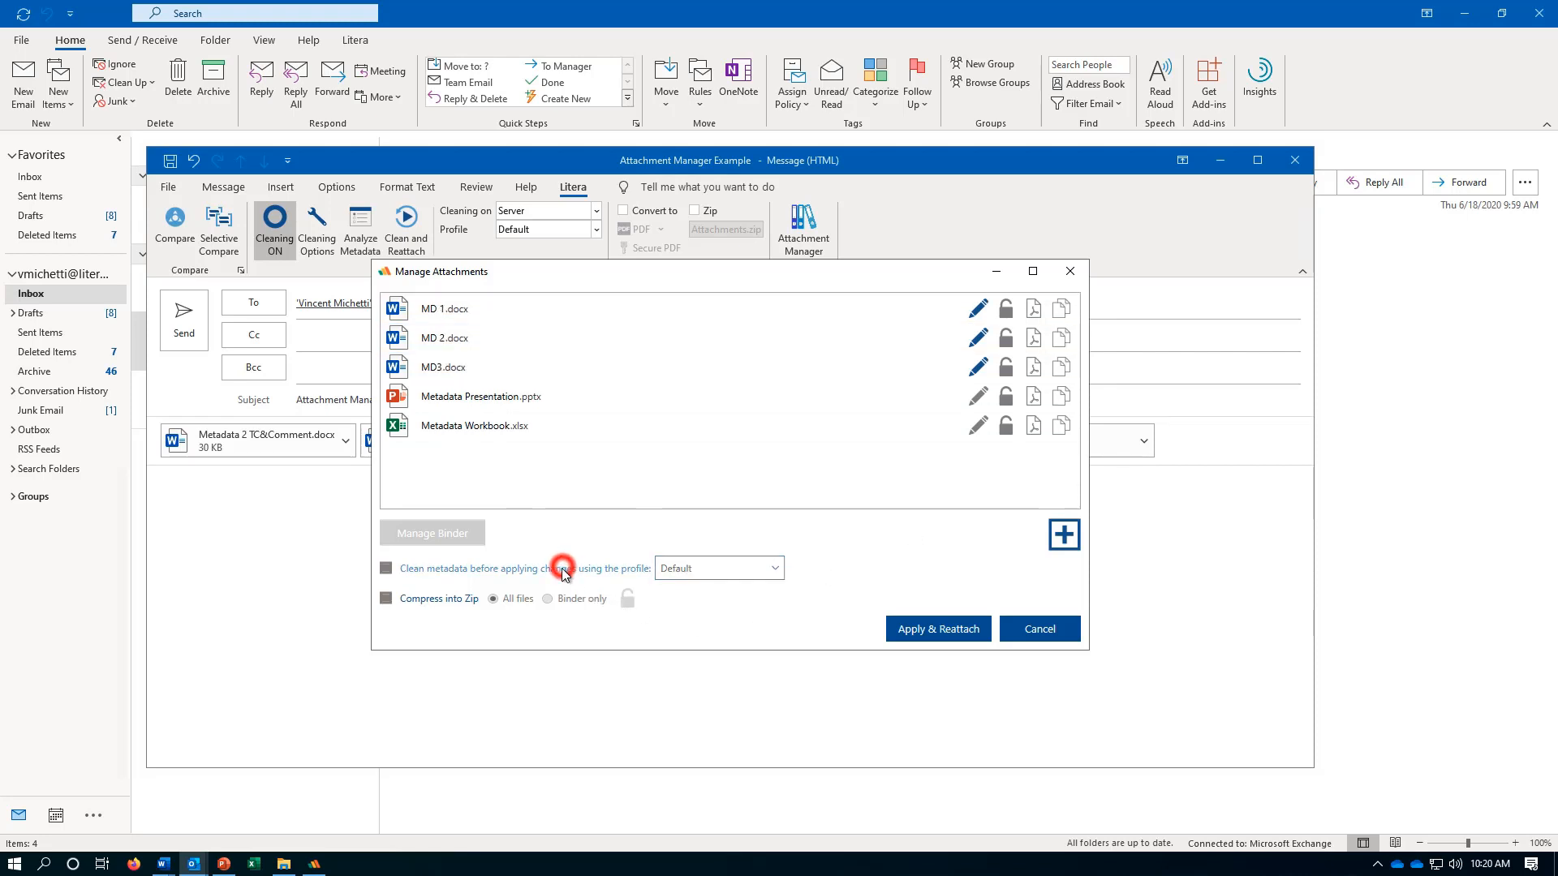
click(941, 638)
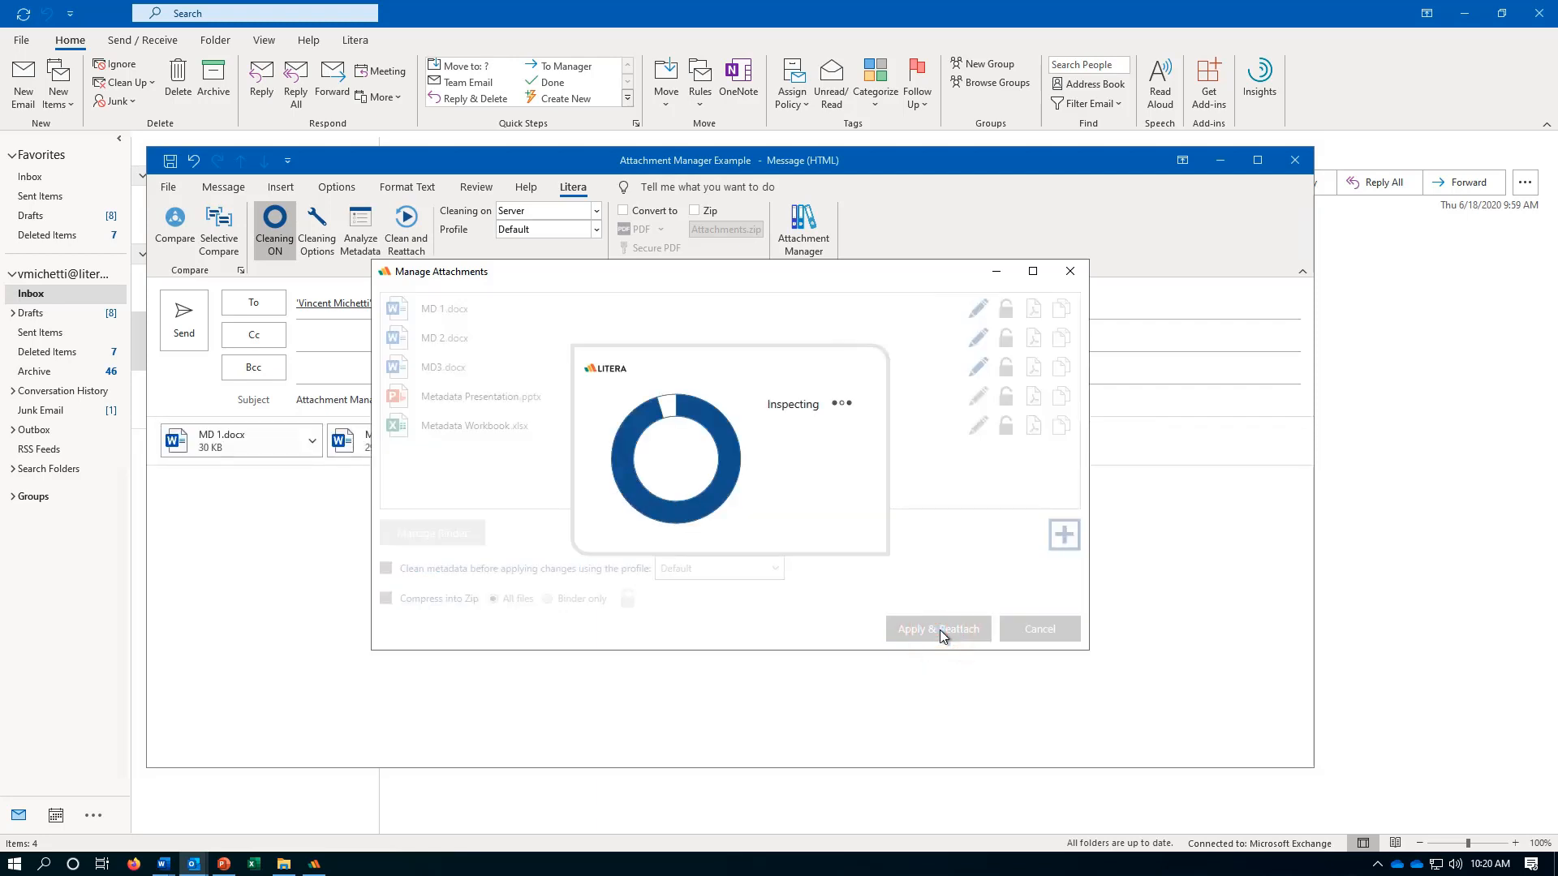